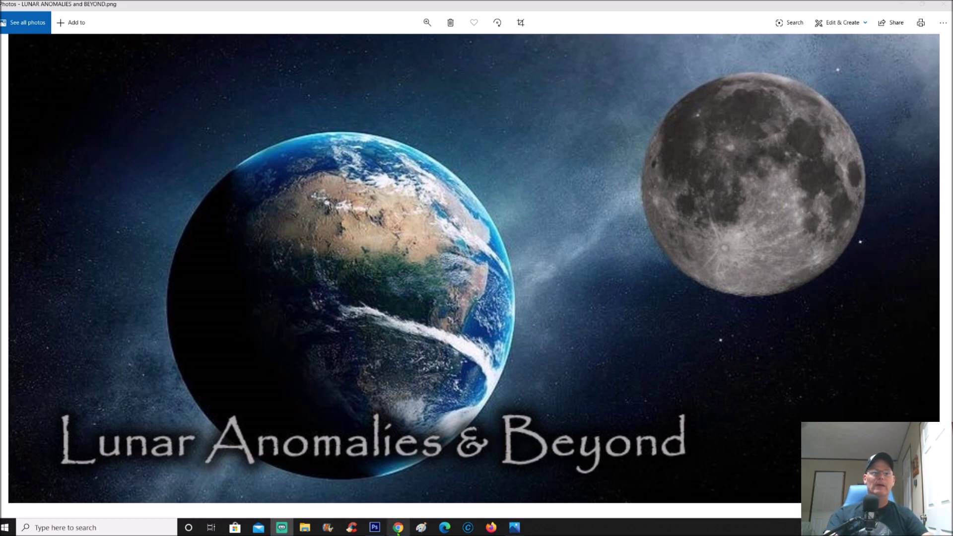
- Switch to Chrome and review the Flickr photo details and available download sizes for Apollo 8 image AS08-13-2326
click(399, 528)
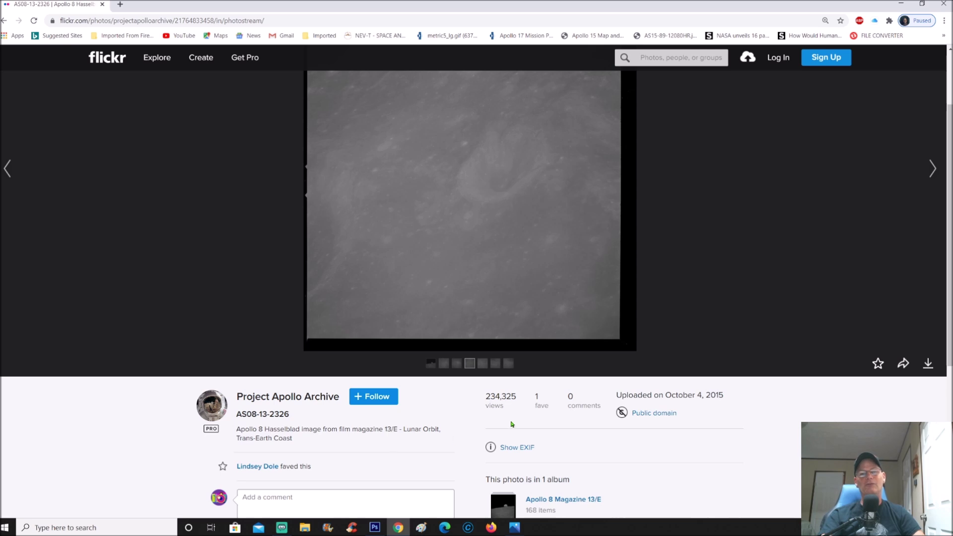
scroll(716, 416, down, 2)
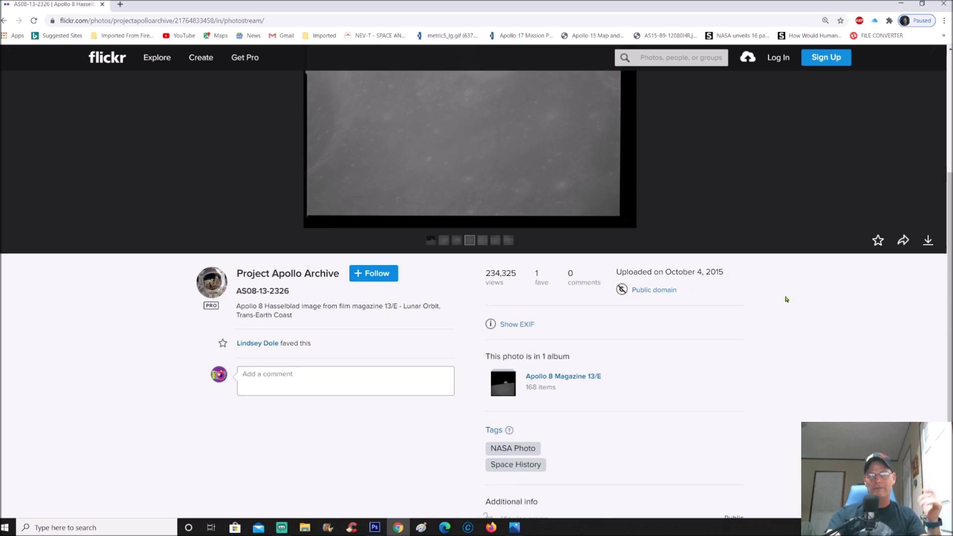
scroll(785, 293, up, 4)
scroll(637, 323, up, 1)
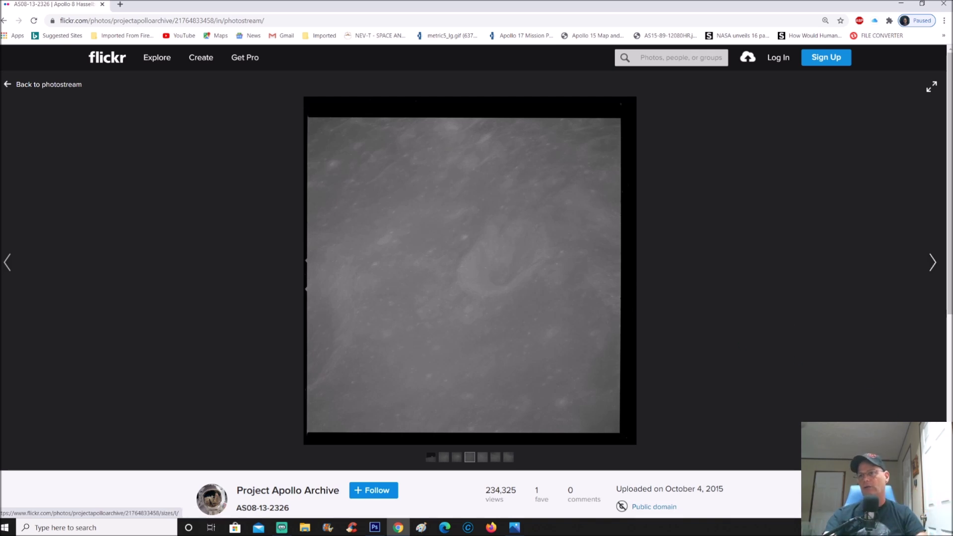
mouse_move(926, 456)
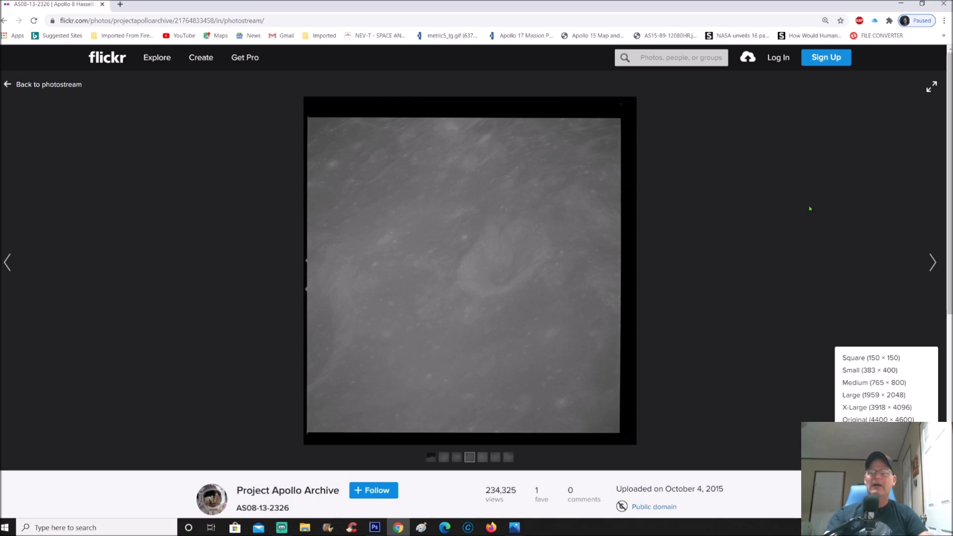
- Enlarge the AS08-13-2326 photo on Flickr, inspect the crater and its surroundings, and return to the photo page
click(893, 370)
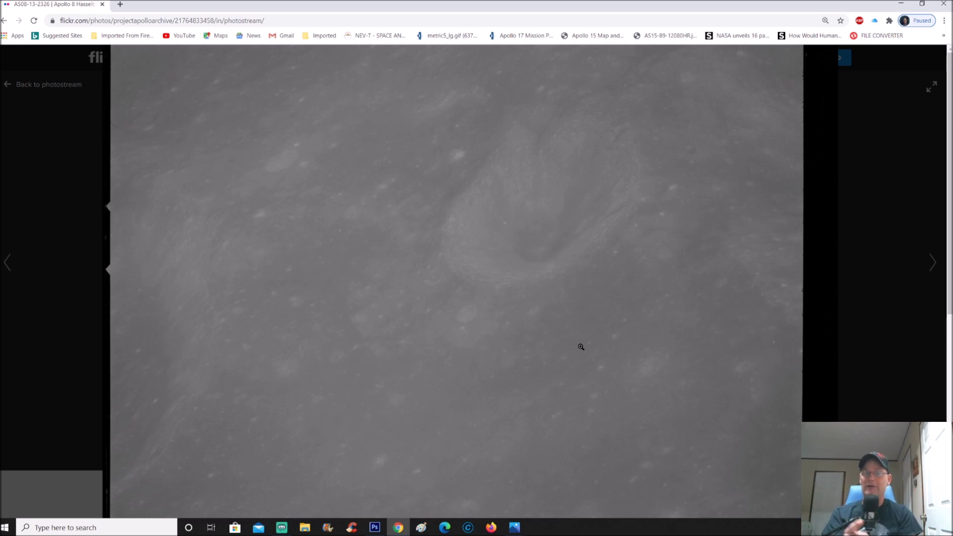
click(579, 344)
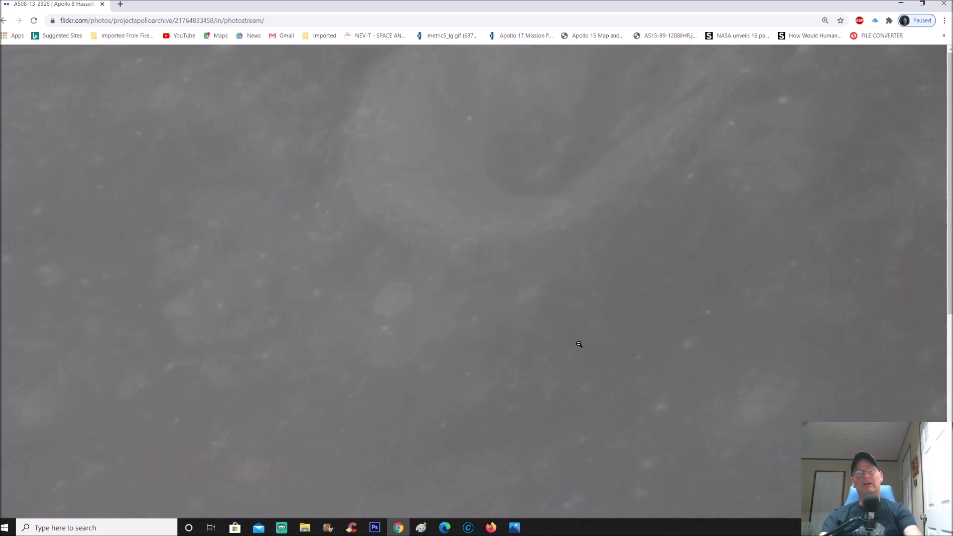
scroll(433, 462, down, 2)
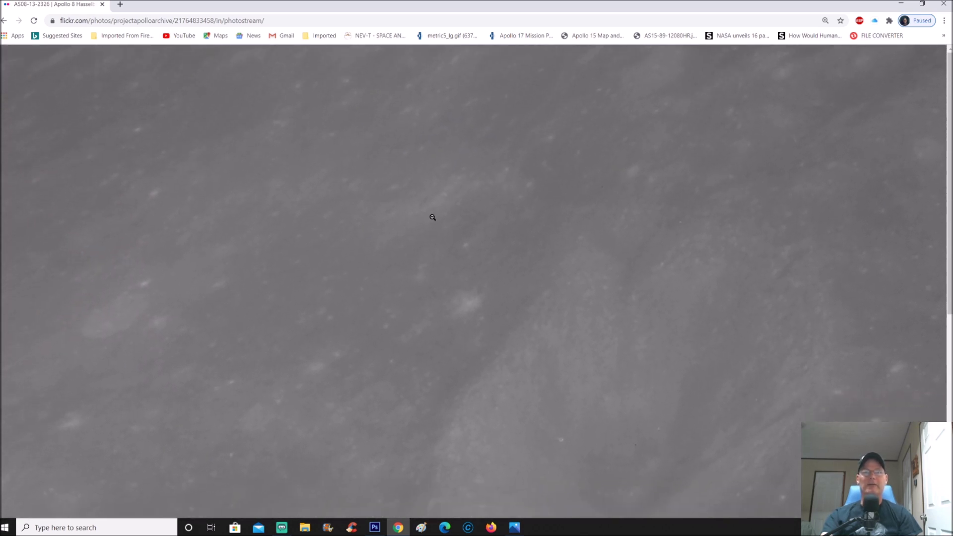
click(431, 219)
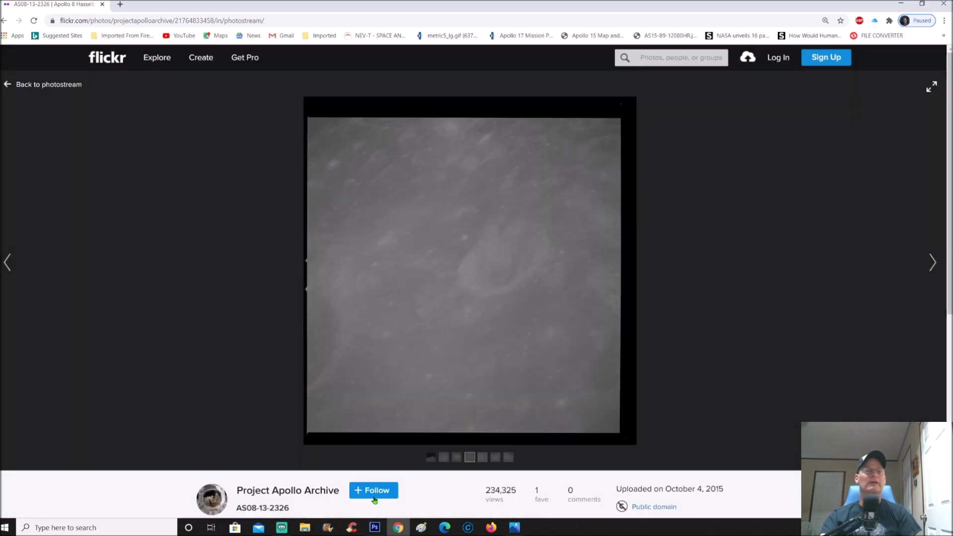
- Switch to Photoshop and restore the lunar image to Snapshot 2 in its history
click(375, 528)
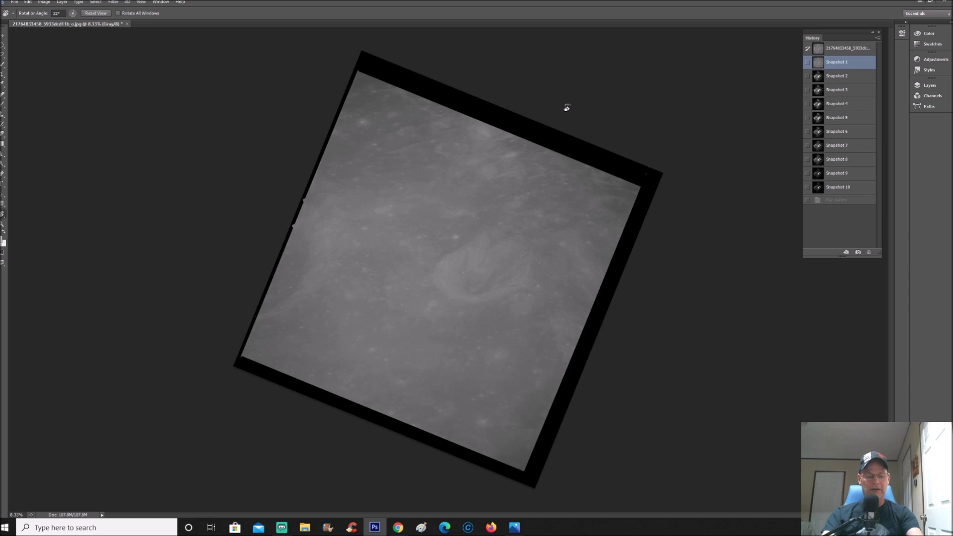
key(ctrl+plus)
key(ctrl+plus)
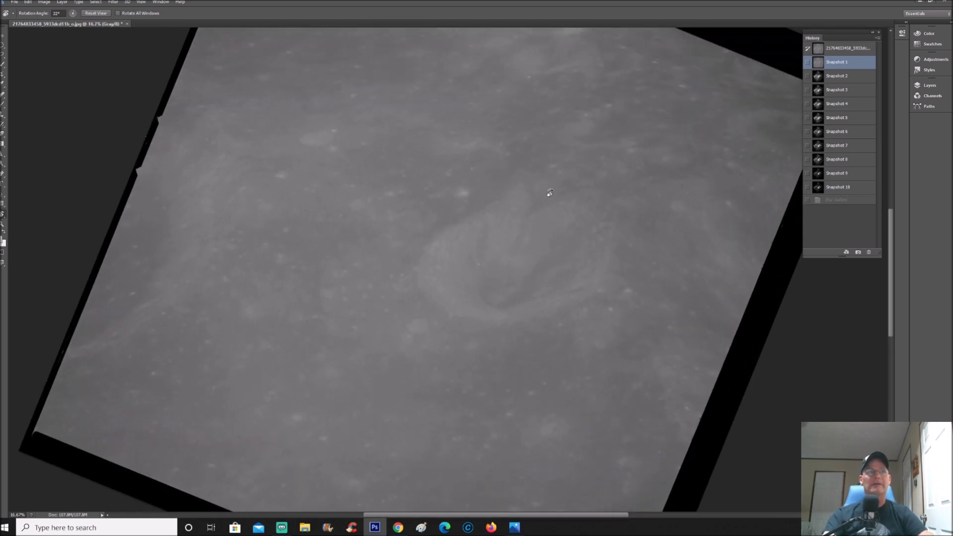
key(ctrl+minus)
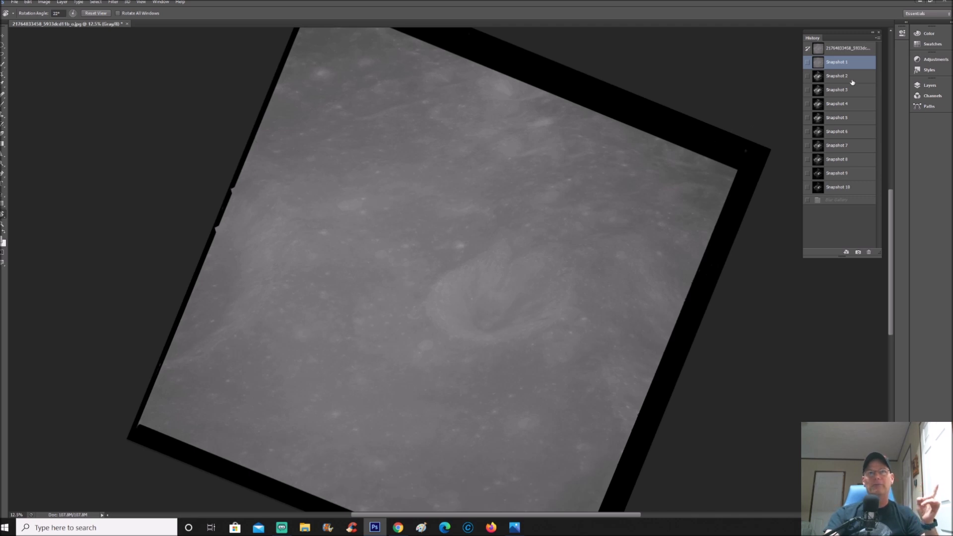
scroll(773, 88, down, 1)
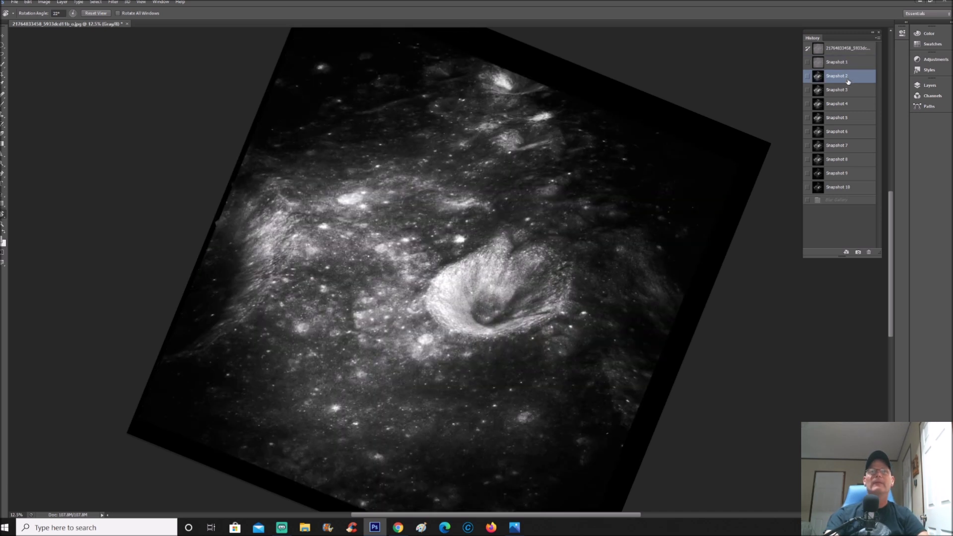
click(847, 79)
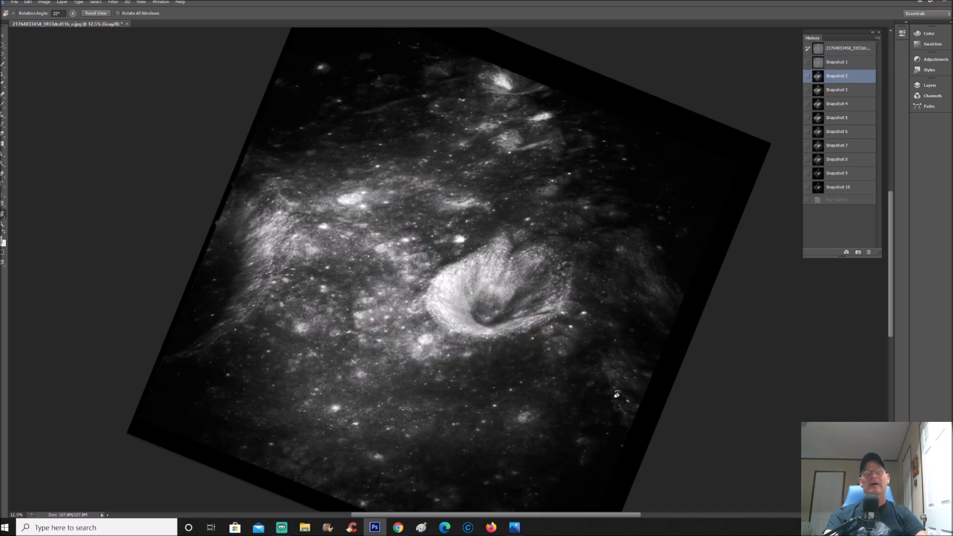
- Examine the area below the large crater, closing in at 200% on the bright cluster near the image's lower edge
scroll(607, 382, down, 5)
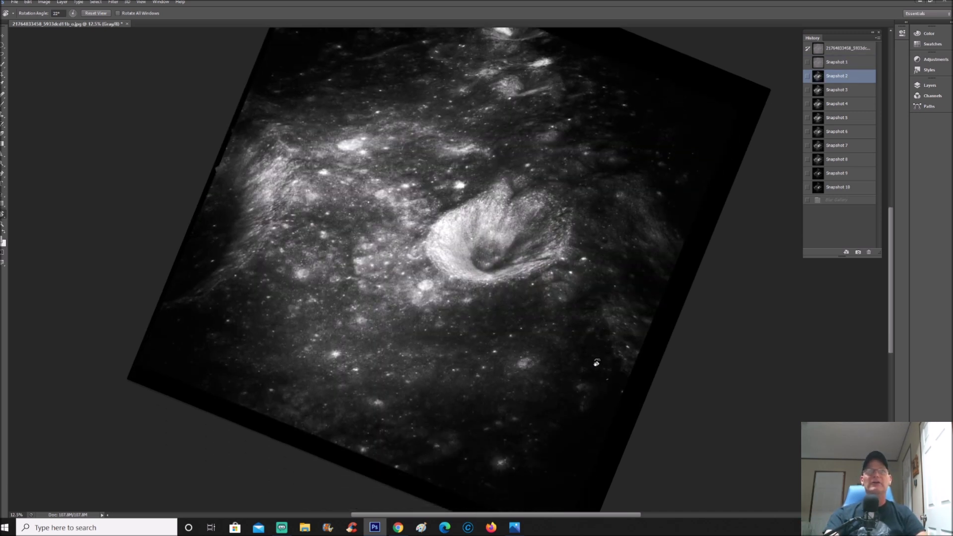
scroll(597, 362, down, 1)
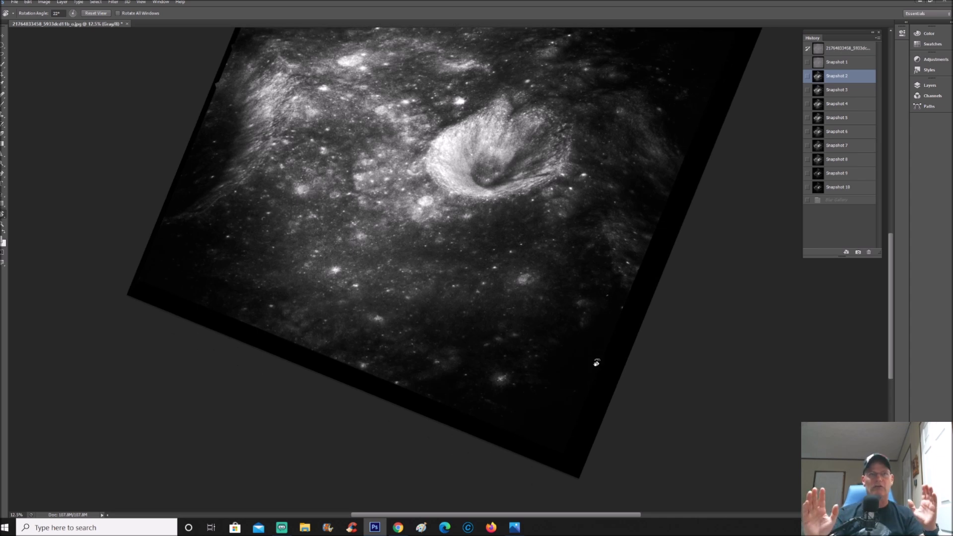
scroll(604, 361, right, 1)
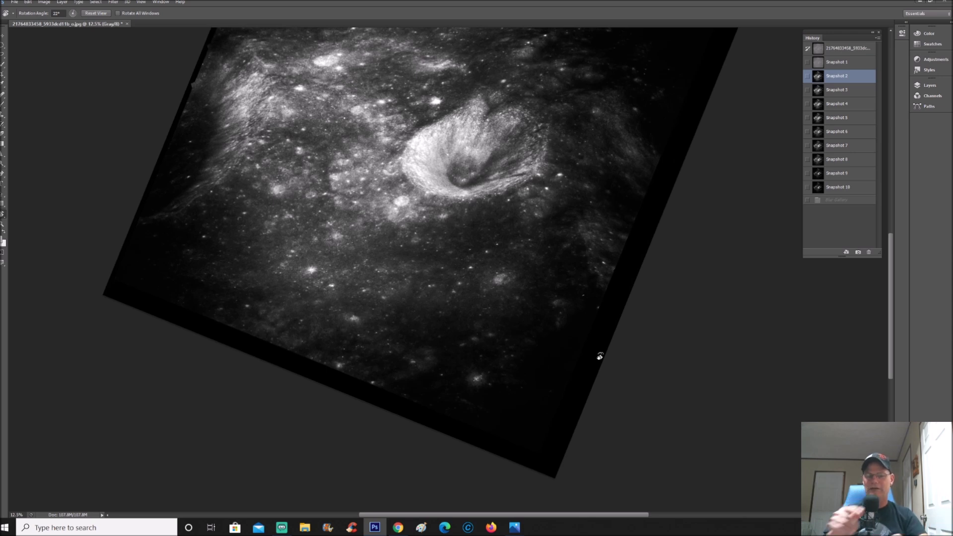
scroll(600, 357, up, 5)
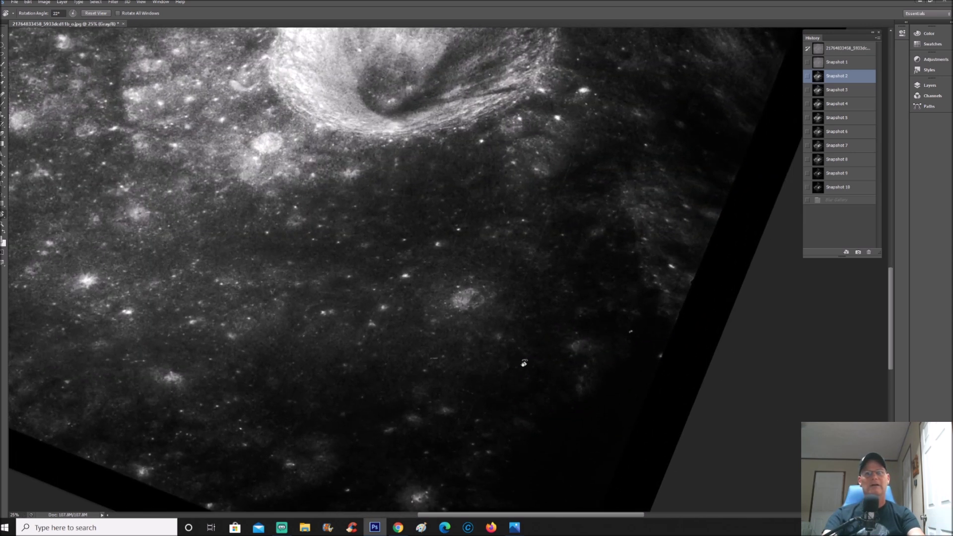
scroll(441, 389, down, 5)
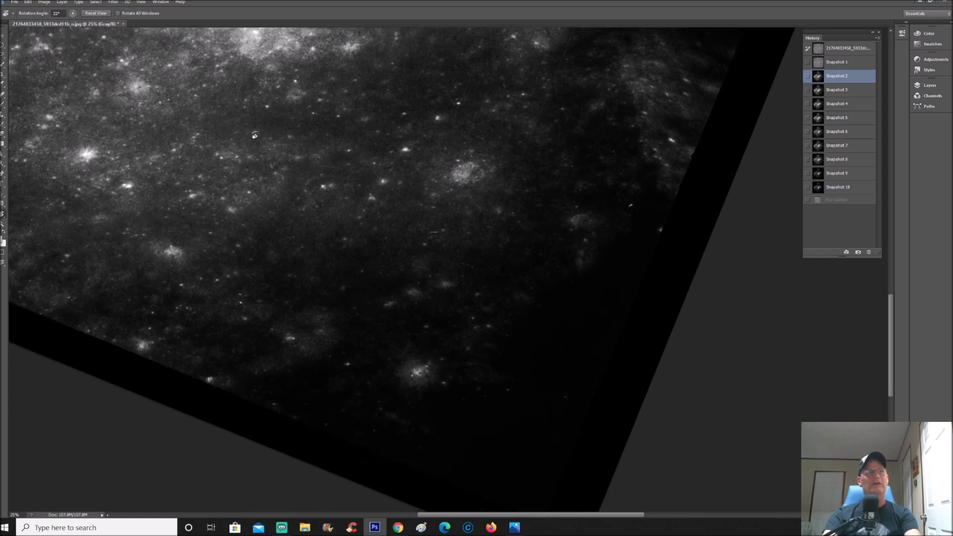
scroll(281, 197, up, 2)
scroll(282, 197, up, 3)
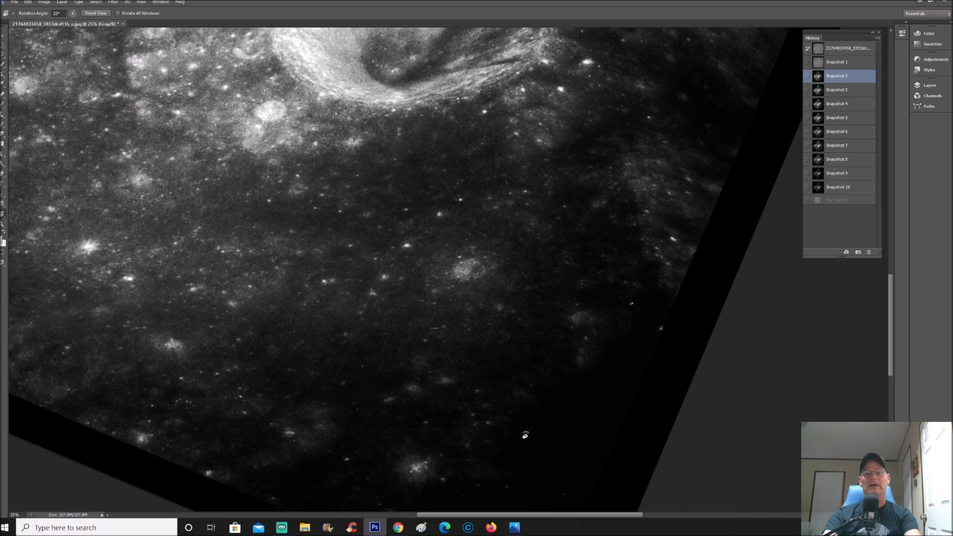
drag(515, 477, 640, 400)
scroll(639, 400, up, 2)
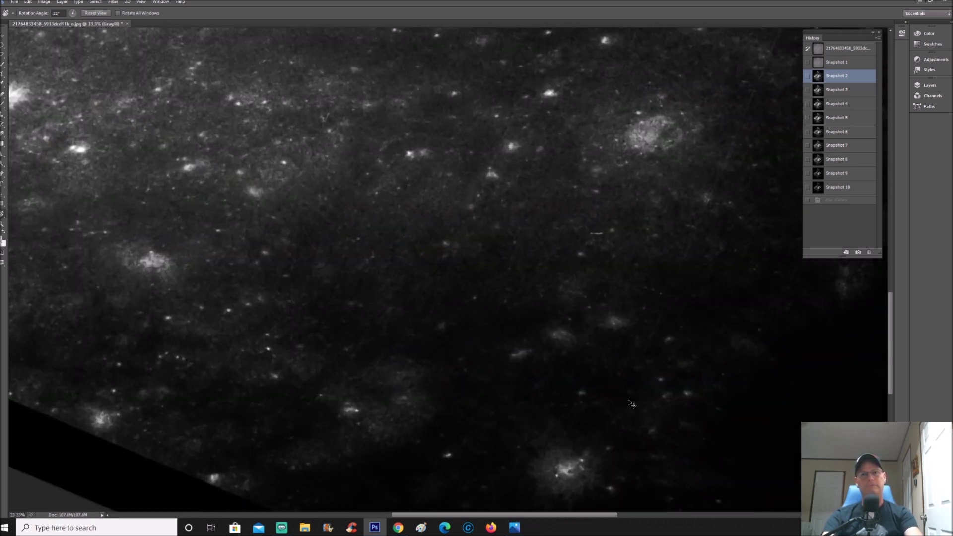
scroll(628, 397, up, 4)
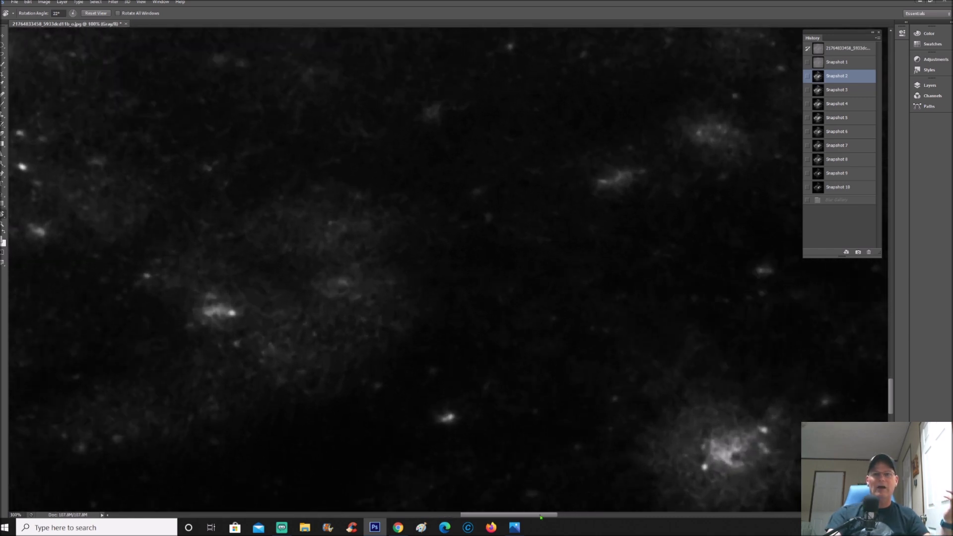
click(573, 515)
scroll(573, 520, left, 2)
scroll(687, 404, down, 5)
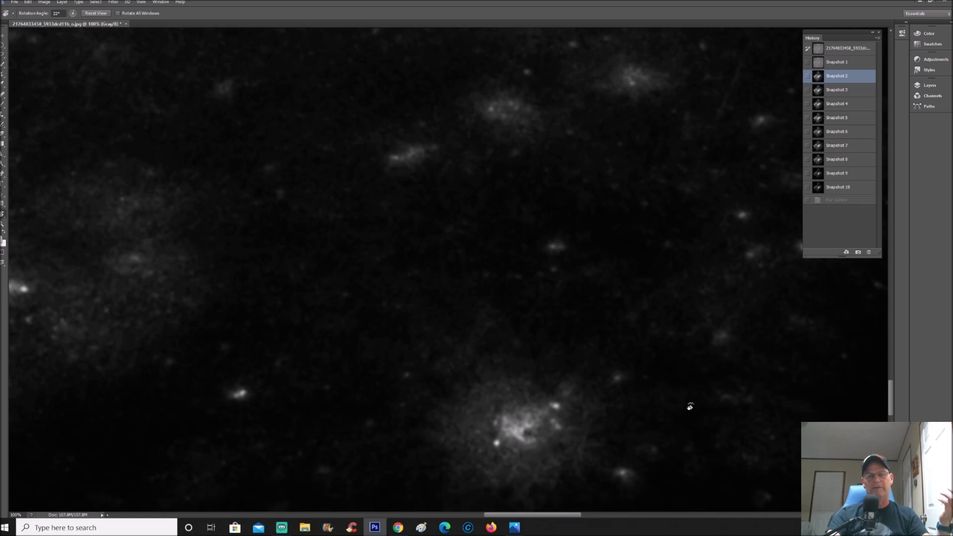
scroll(685, 406, up, 3)
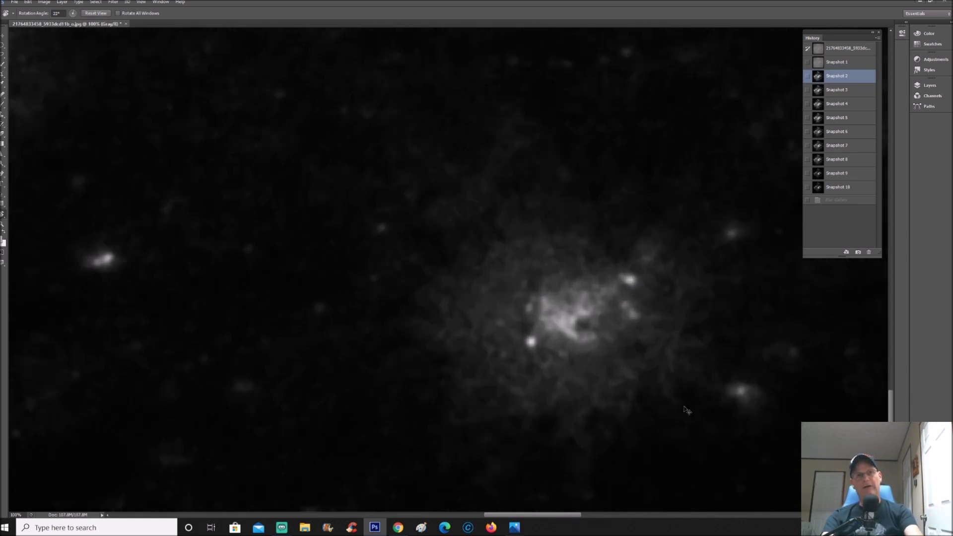
drag(510, 515, 525, 515)
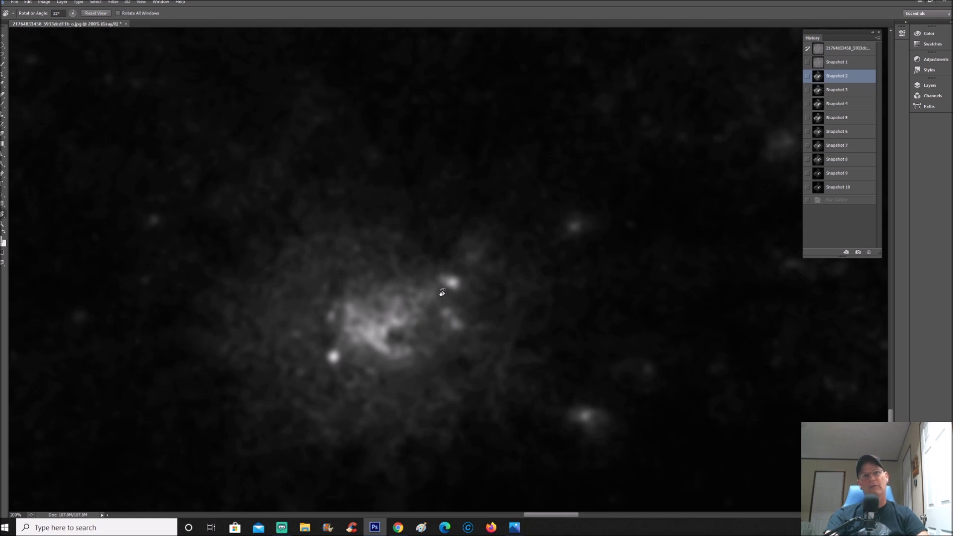
- Convert the image to RGB Color and use a green brush to circle the bright cluster and outline the small object inside it
key(b)
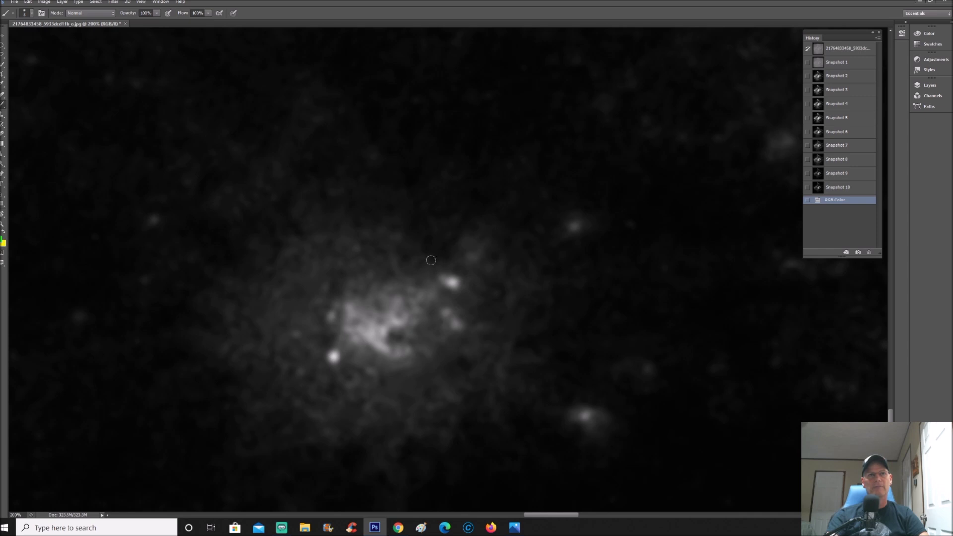
mouse_move(433, 258)
mouse_down()
mouse_move(343, 263)
mouse_move(524, 353)
mouse_move(431, 258)
mouse_up()
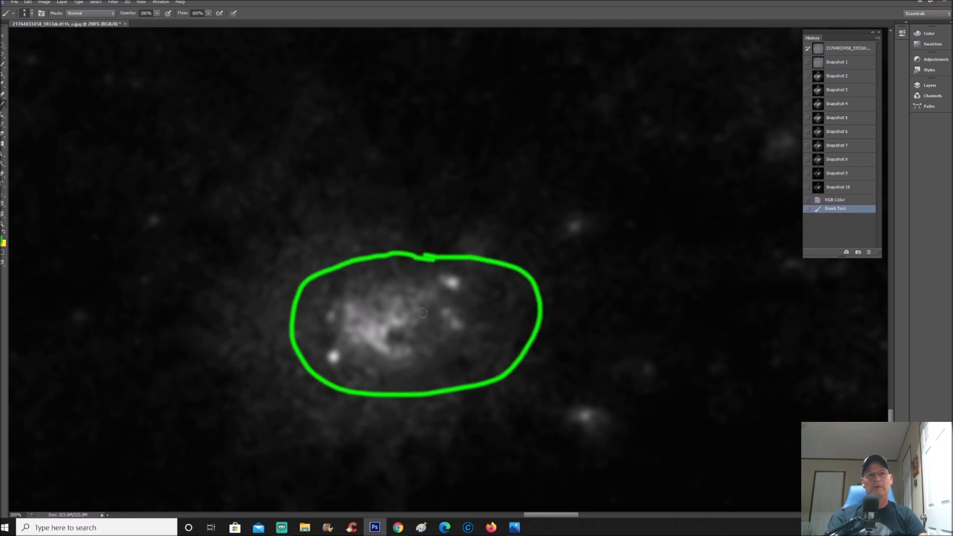
drag(421, 313, 435, 276)
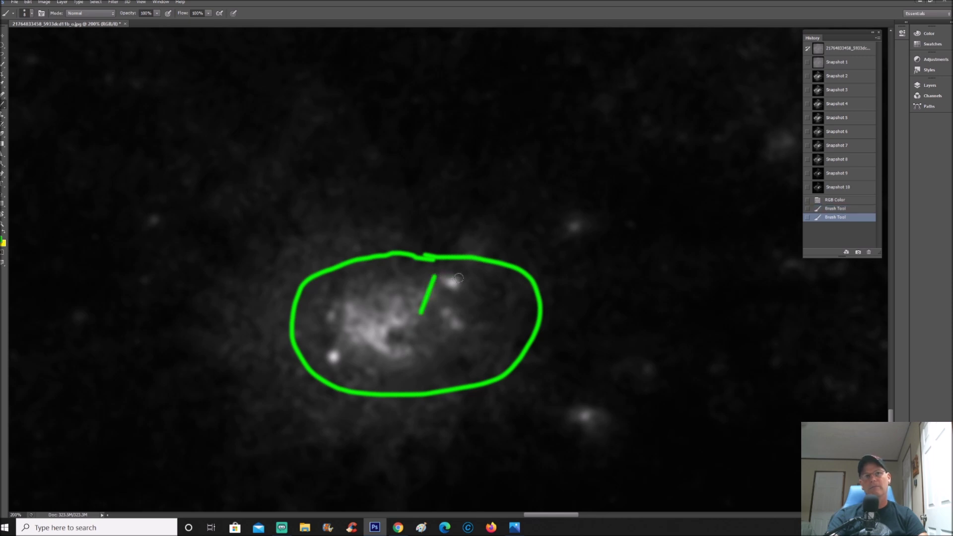
shift+click(459, 278)
mouse_move(459, 281)
mouse_down()
mouse_move(440, 318)
mouse_move(447, 292)
mouse_up()
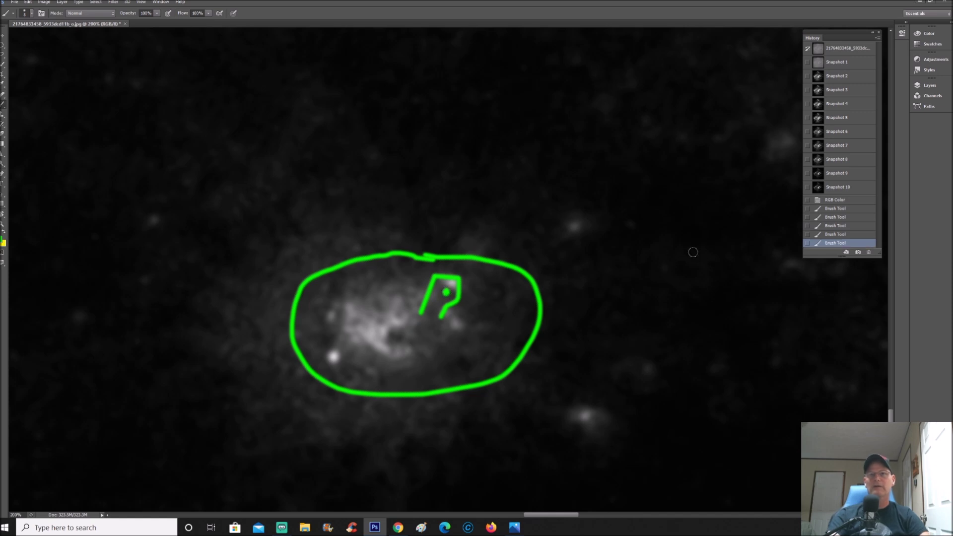
- Revert to the RGB Color history state and trace two parallel green curves along the bright cluster's lower edge with a smaller brush
click(839, 200)
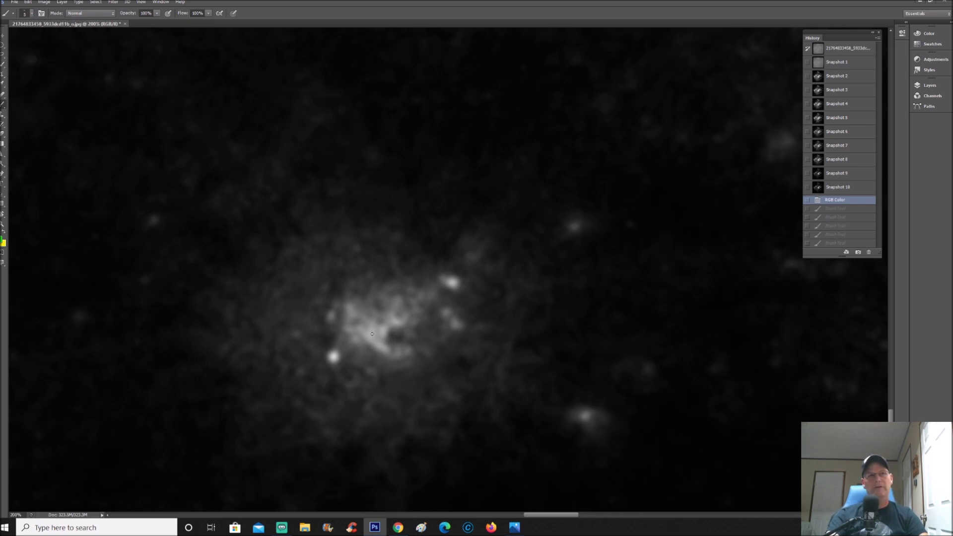
drag(362, 336, 365, 346)
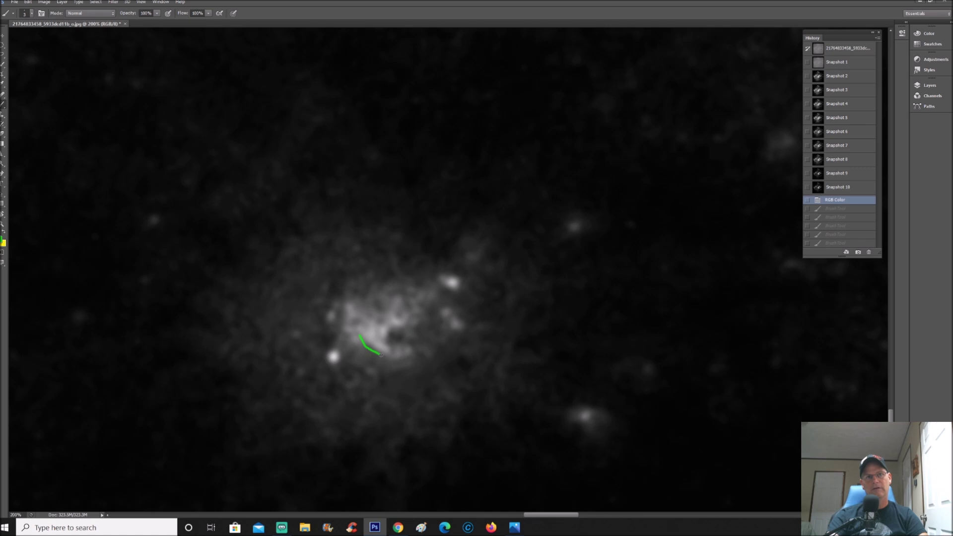
drag(392, 358, 416, 355)
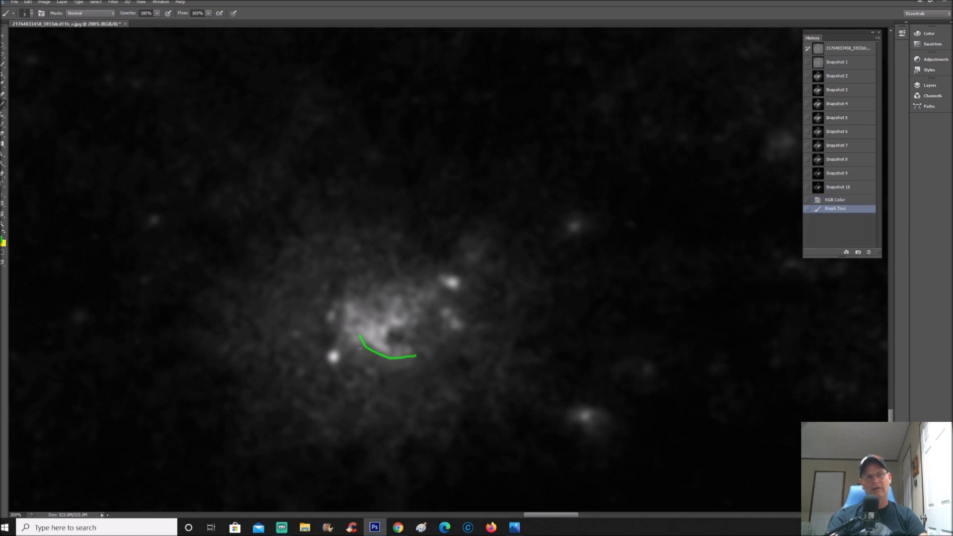
drag(359, 348, 361, 350)
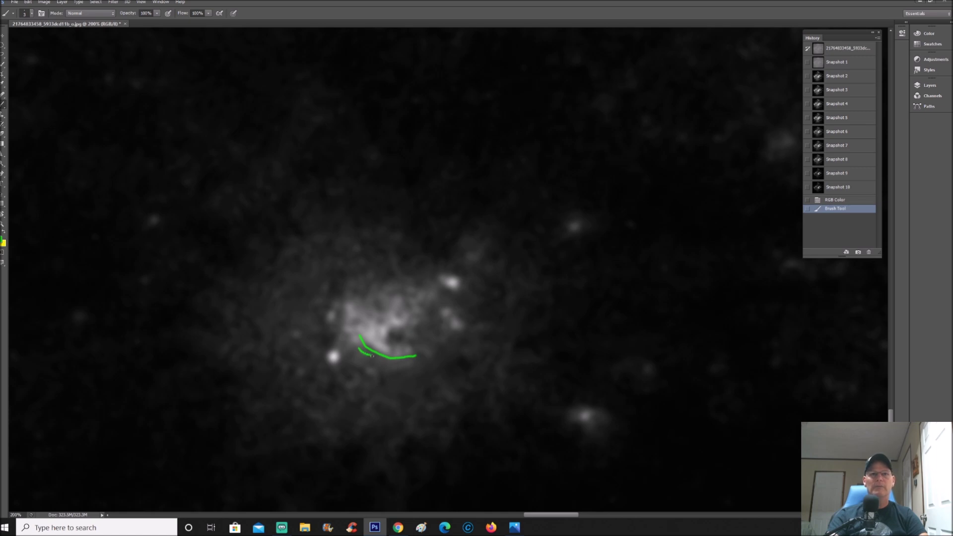
mouse_move(382, 363)
mouse_down()
mouse_move(366, 356)
mouse_move(411, 361)
mouse_up()
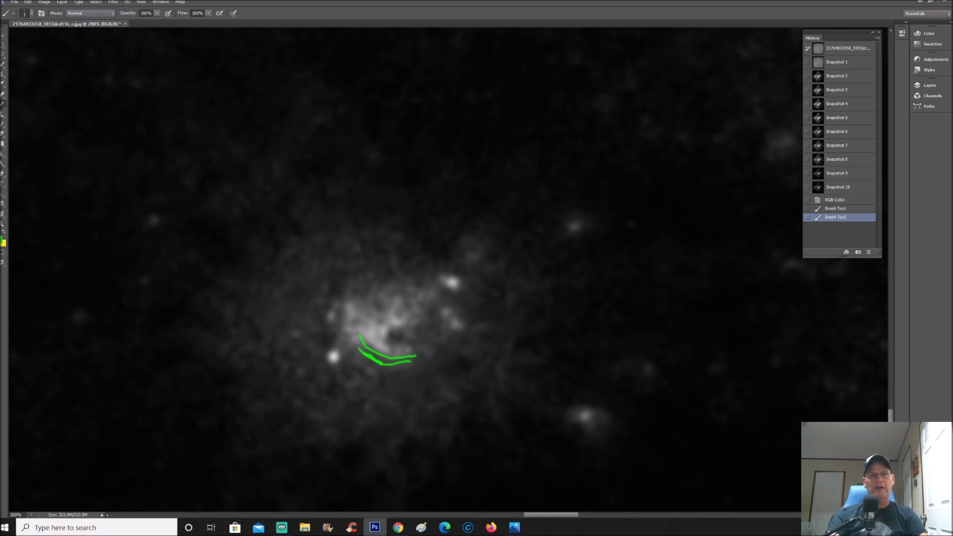
- Remove the last brush mark from the bright cluster and dab small green dots on it above the two curves
mouse_move(391, 309)
mouse_down()
mouse_move(383, 318)
mouse_move(413, 339)
mouse_move(394, 312)
mouse_up()
click(830, 221)
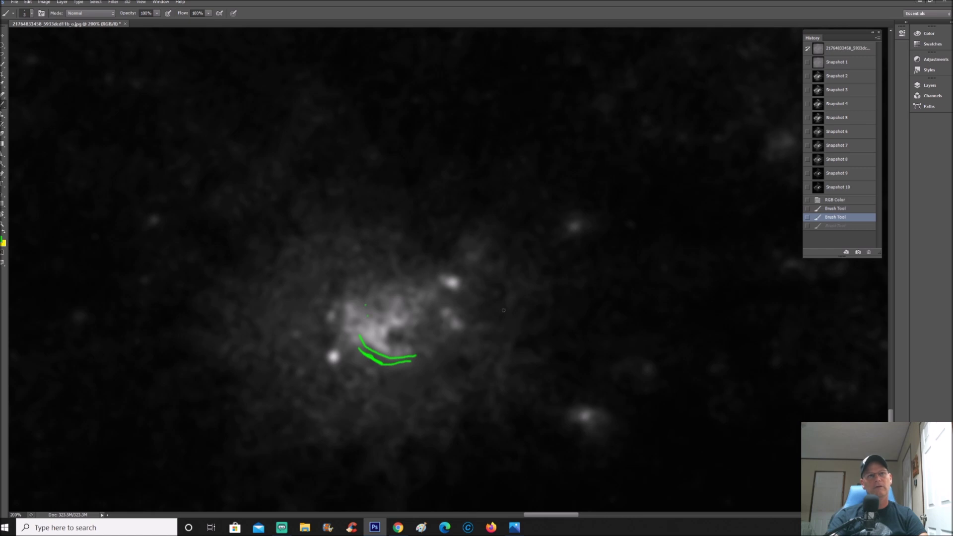
click(380, 320)
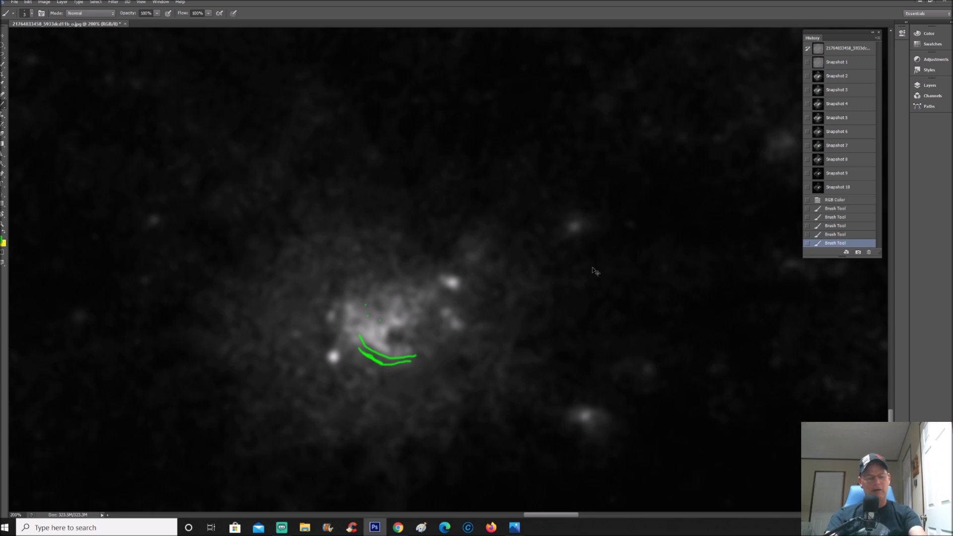
- Revert to the RGB Color history state and circle the small elongated bright spot left of the bright cluster in green at 200%
key(ctrl+minus)
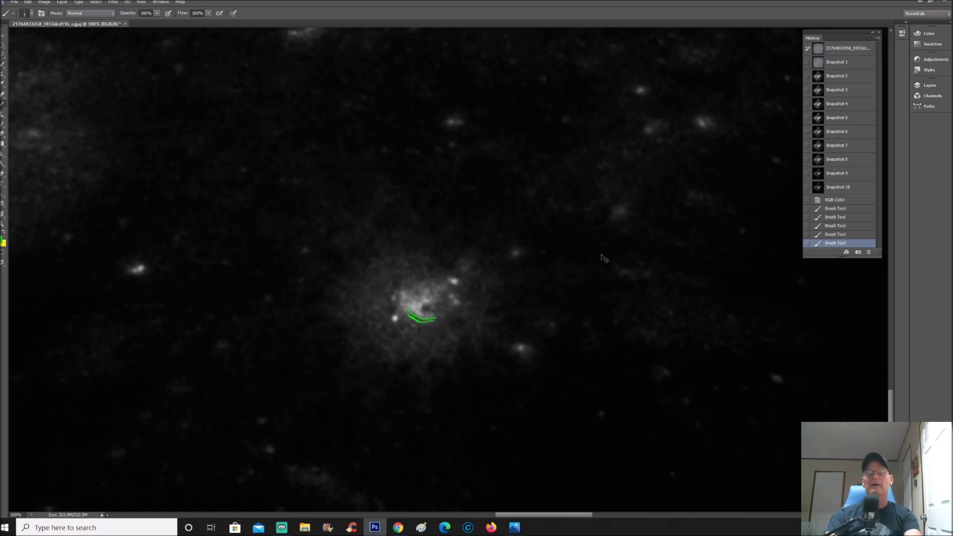
click(836, 200)
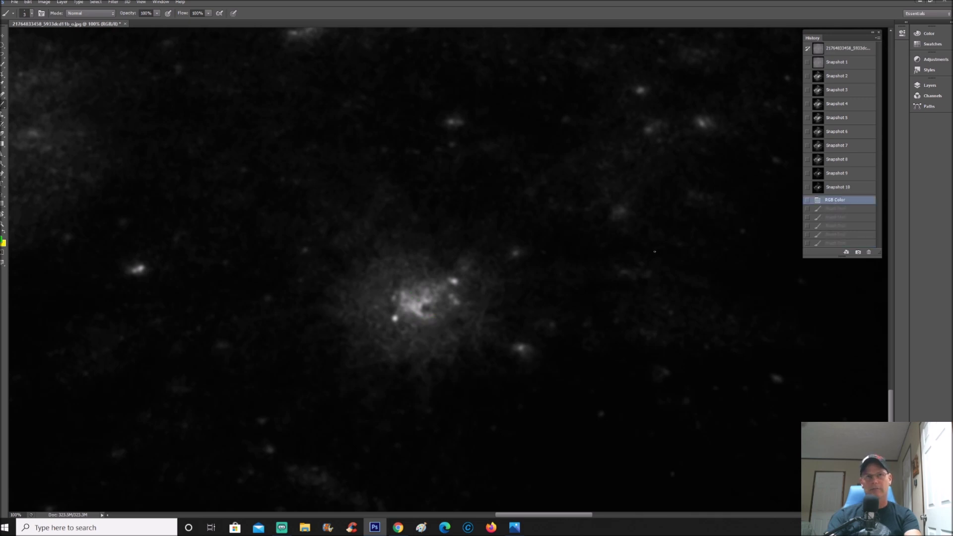
scroll(297, 215, left, 5)
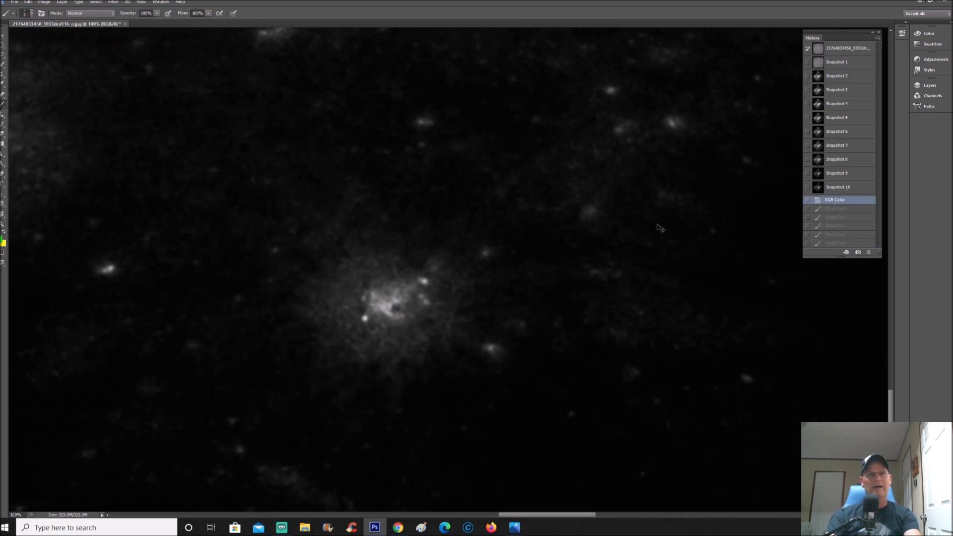
scroll(303, 250, left, 7)
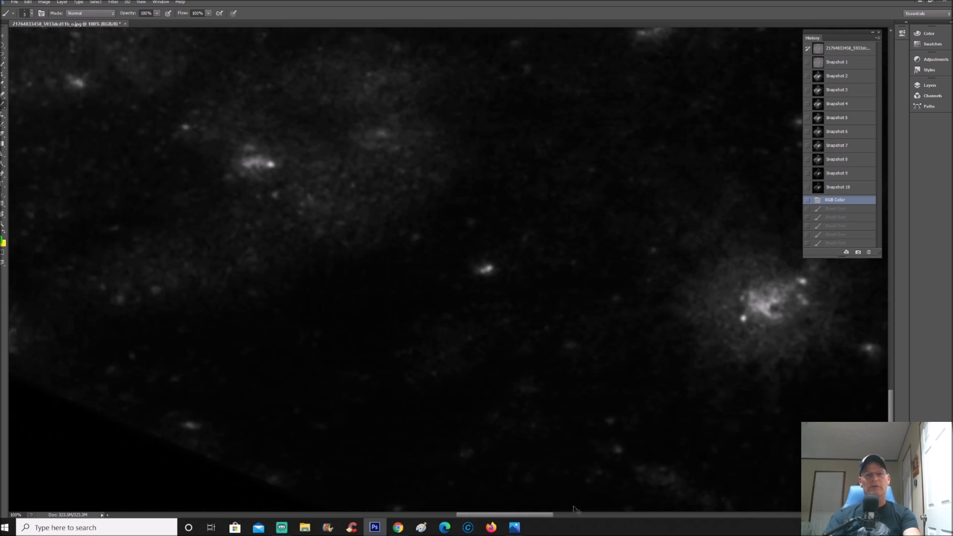
drag(487, 517, 468, 517)
scroll(378, 382, up, 4)
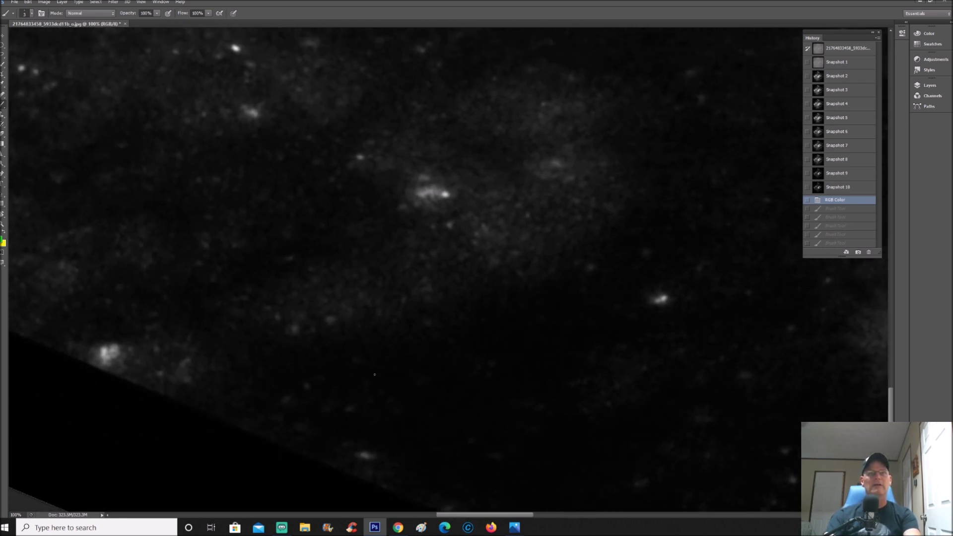
key(ctrl+plus)
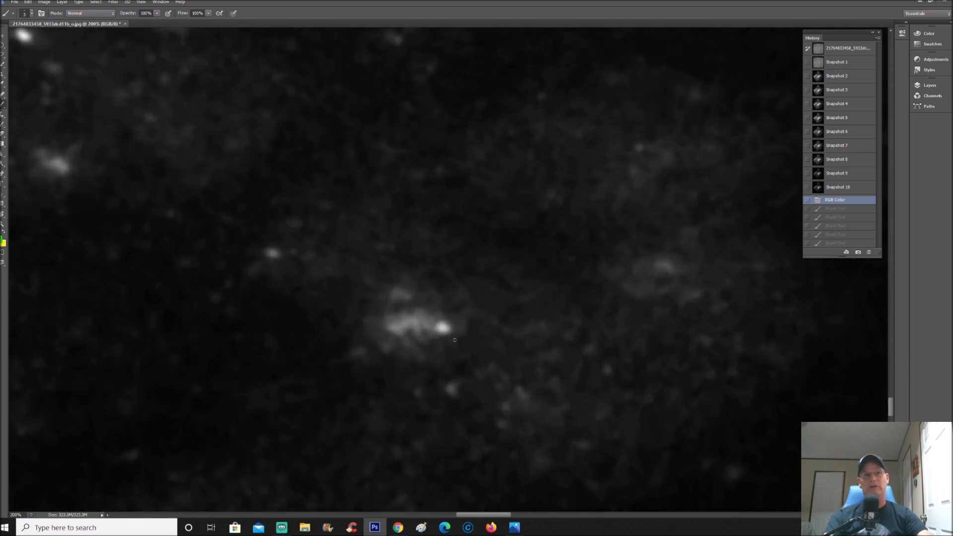
mouse_move(455, 267)
mouse_down()
mouse_move(437, 259)
mouse_move(349, 265)
mouse_move(453, 394)
mouse_move(460, 269)
mouse_up()
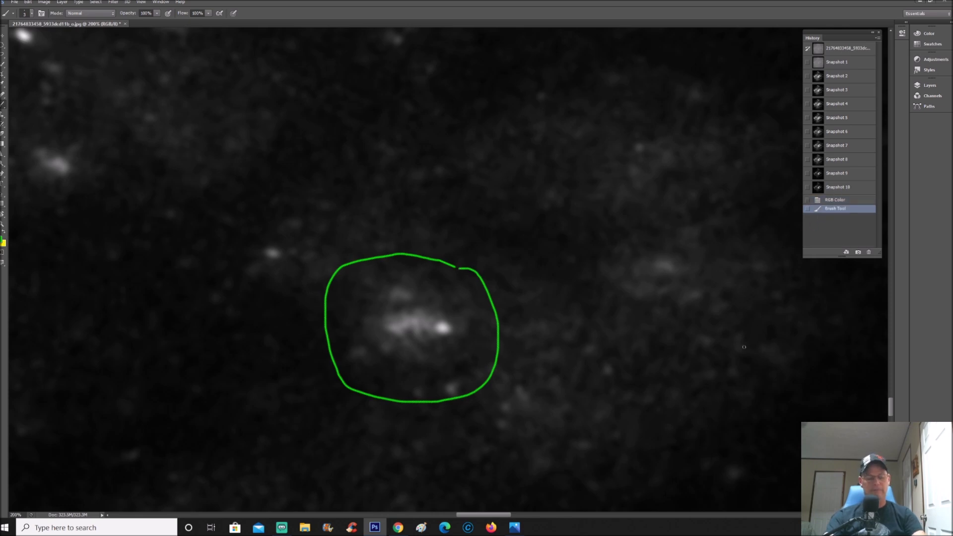
- Examine the bright spots along the image's black lower border, closing in at 200% on the one nearest the edge
key(ctrl+minus)
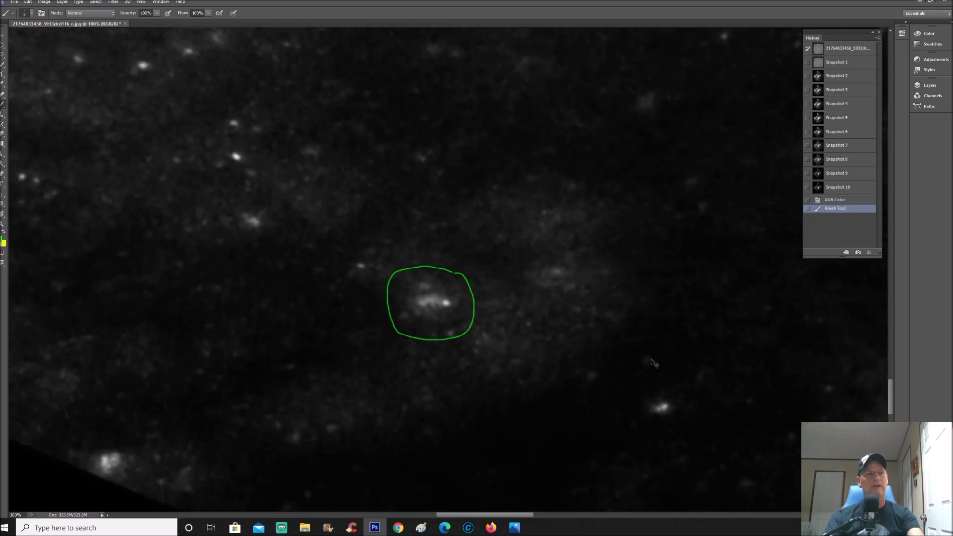
drag(475, 516, 432, 515)
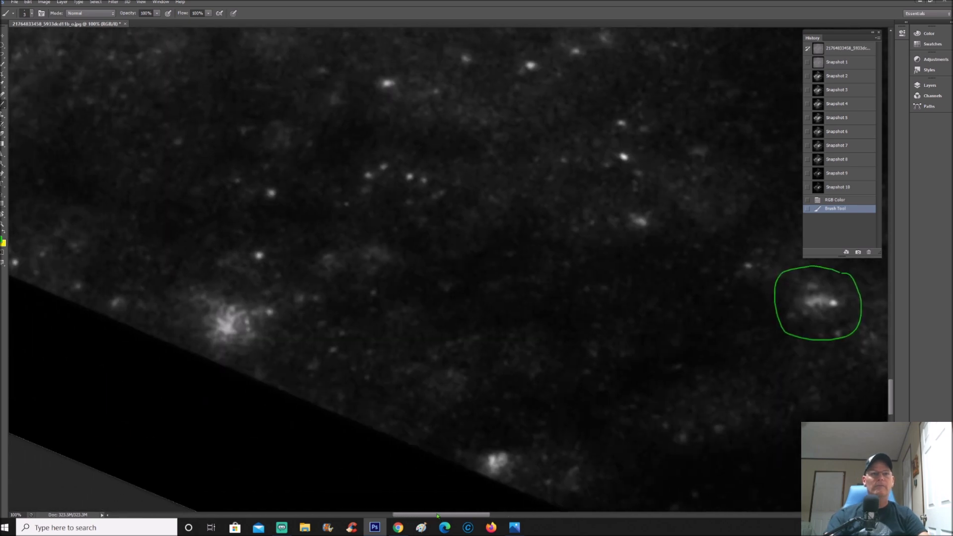
scroll(514, 405, down, 3)
scroll(514, 405, down, 3)
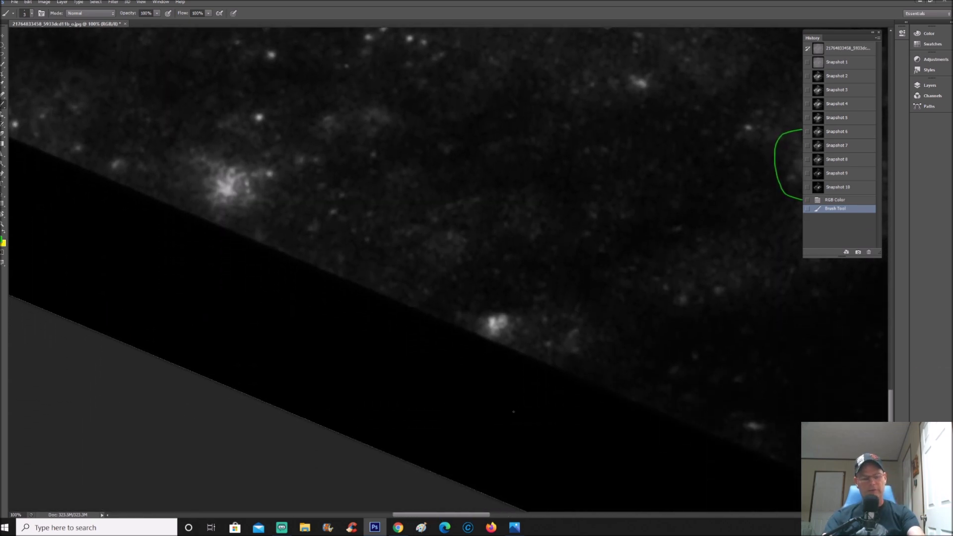
key(ctrl+plus)
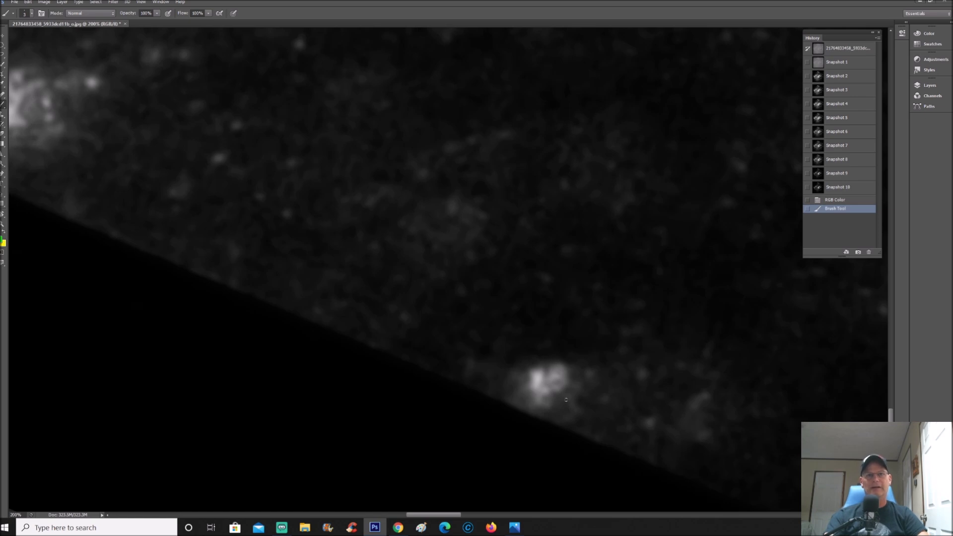
key(ctrl+minus)
key(ctrl+minus)
scroll(567, 332, up, 2)
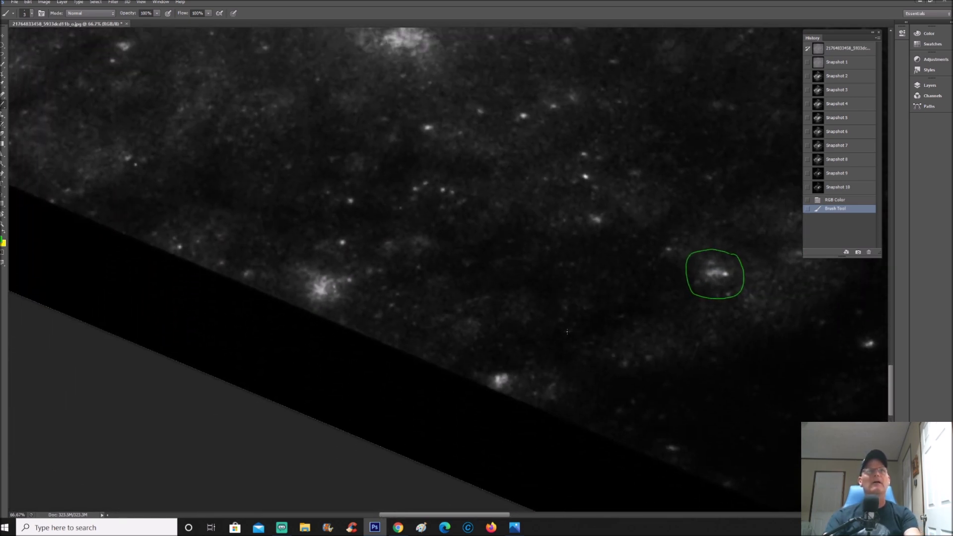
- Trace a scalloped green line along the lower-right edge of the bright patch above the lower border at 200%
scroll(409, 281, up, 20)
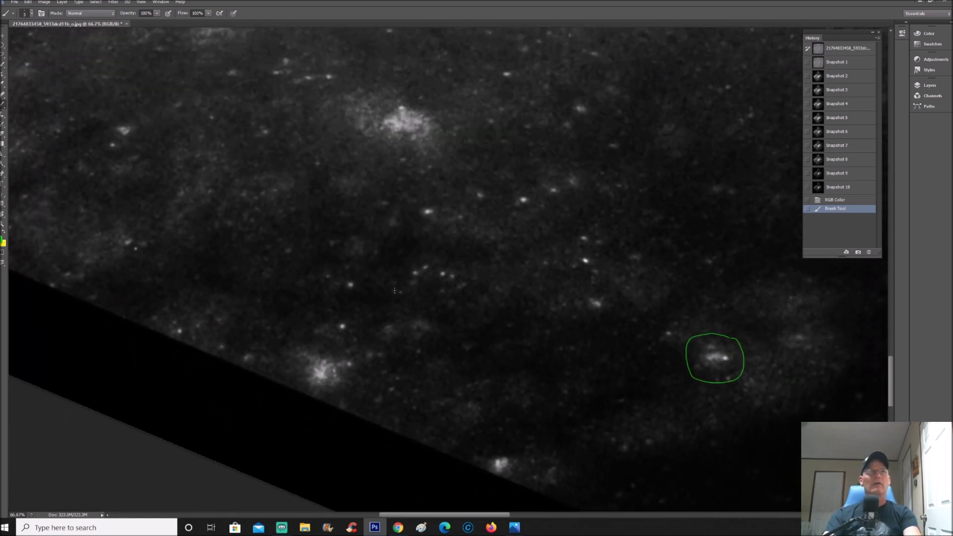
scroll(342, 284, up, 3)
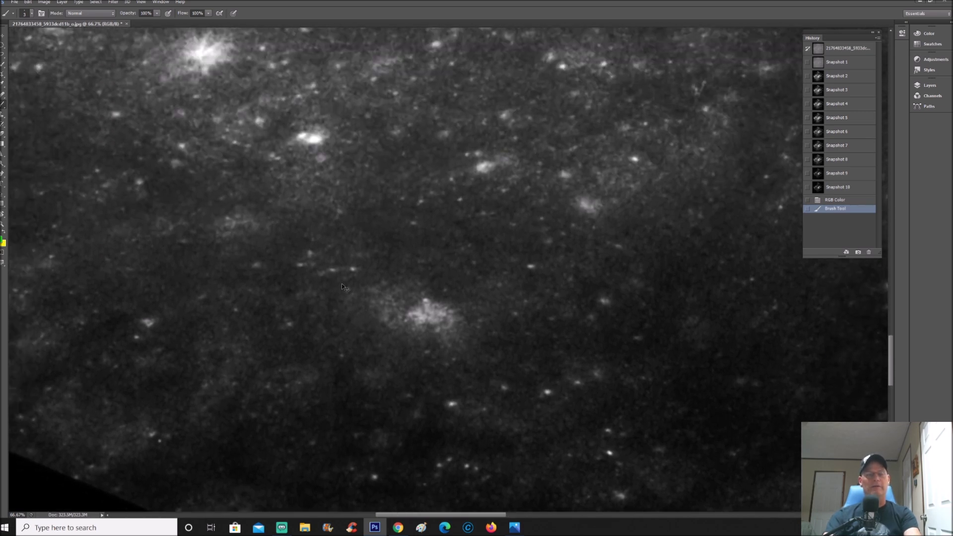
key(ctrl+plus)
key(ctrl+plus)
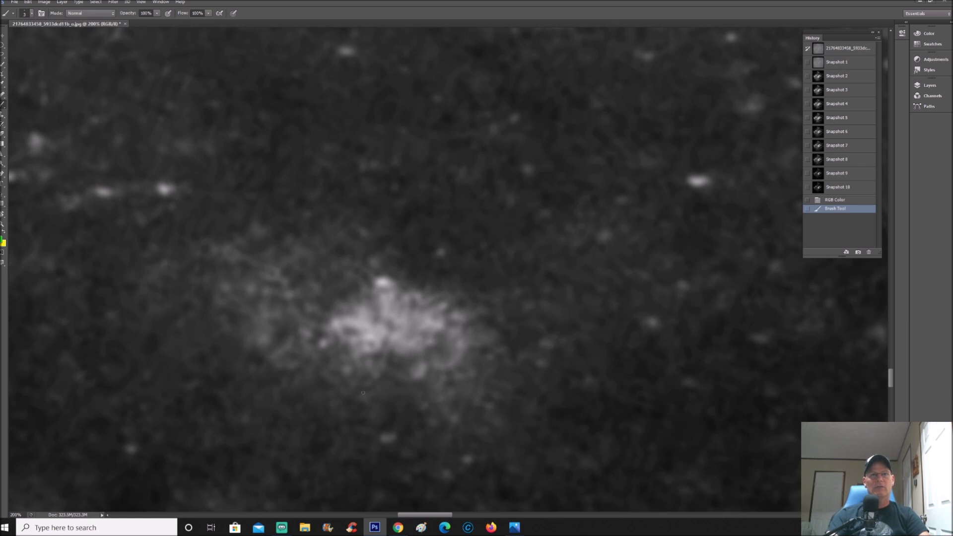
mouse_move(359, 391)
mouse_down()
mouse_move(388, 375)
mouse_move(416, 385)
mouse_move(429, 367)
mouse_move(461, 364)
mouse_move(466, 325)
mouse_up()
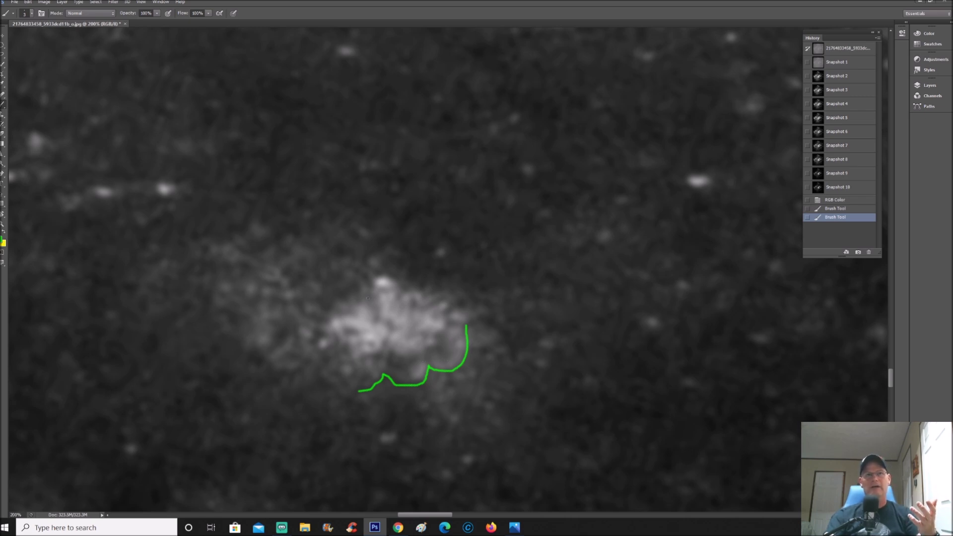
- Examine the terrain to the right of the traced patch, closing in at 200% on the mottled oval bright area
key(ctrl+minus)
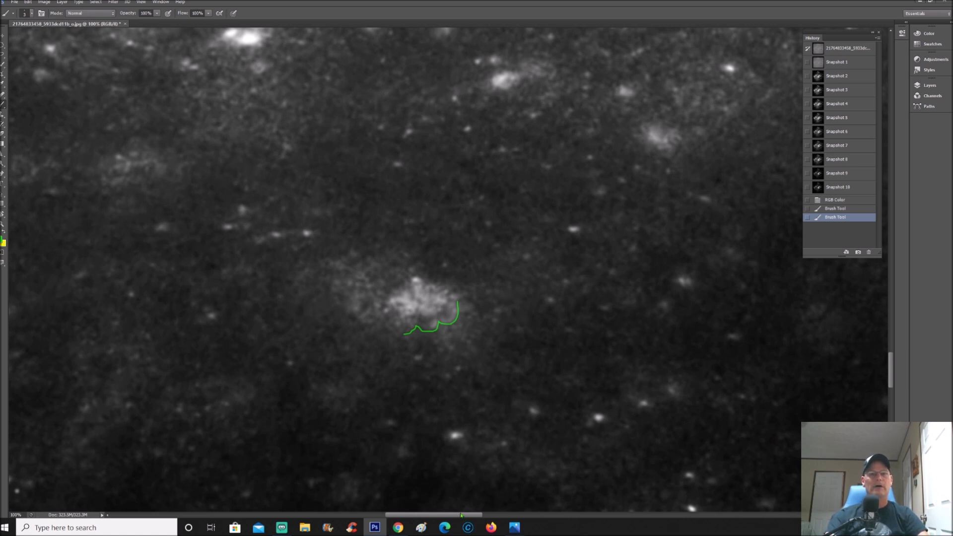
drag(462, 516, 508, 515)
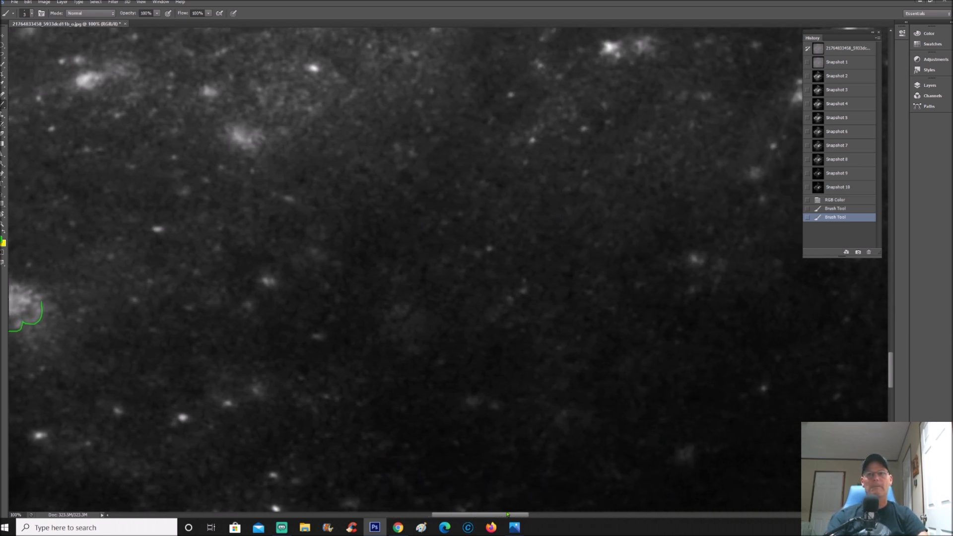
drag(649, 266, 581, 344)
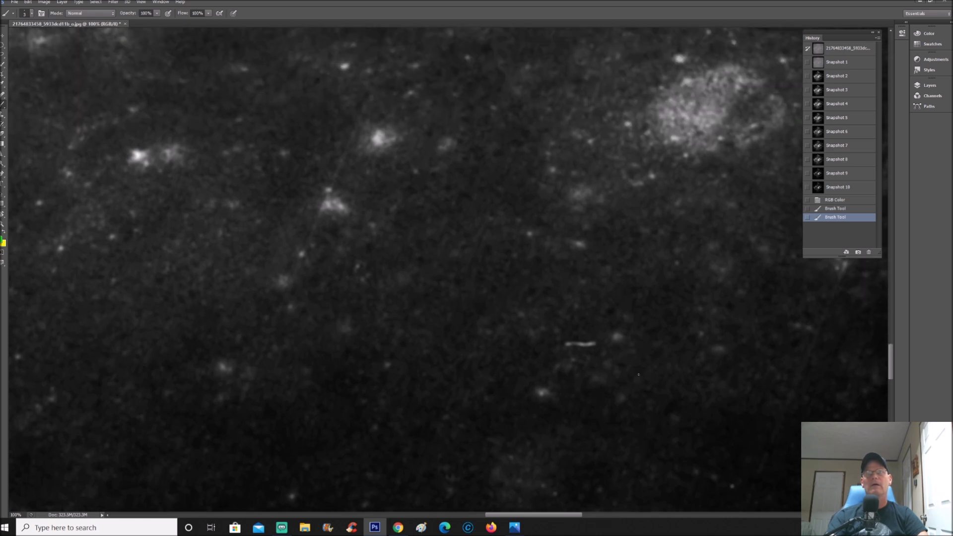
scroll(639, 375, up, 5)
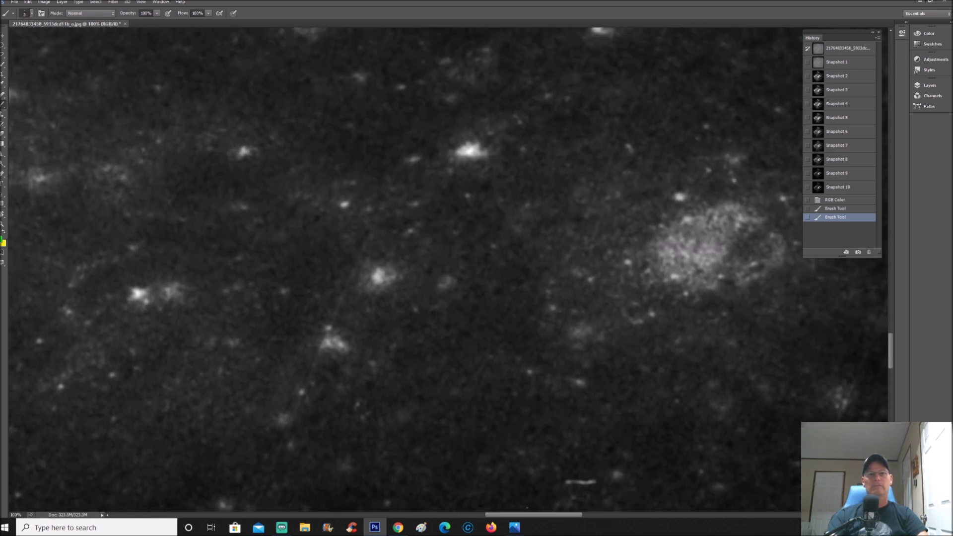
drag(527, 517, 563, 516)
scroll(437, 396, up, 3)
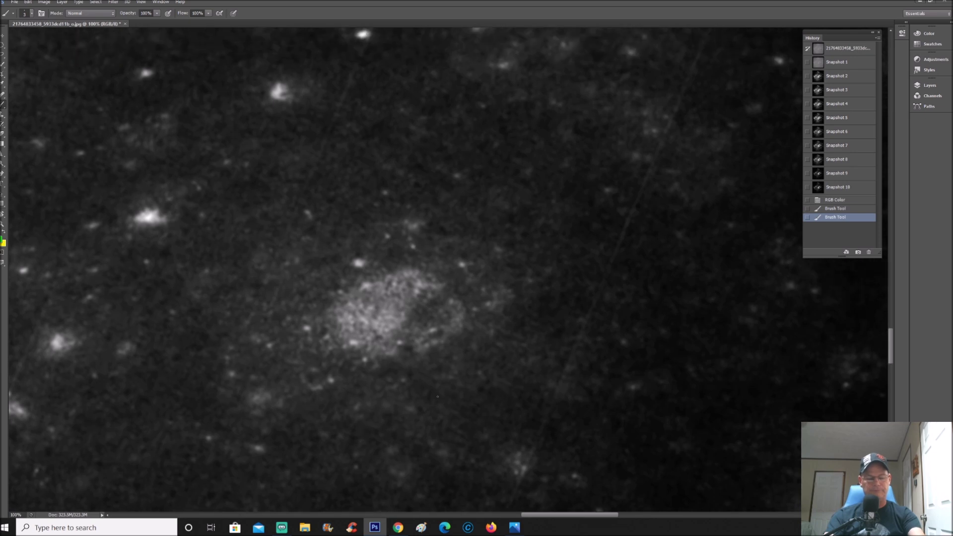
key(ctrl+plus)
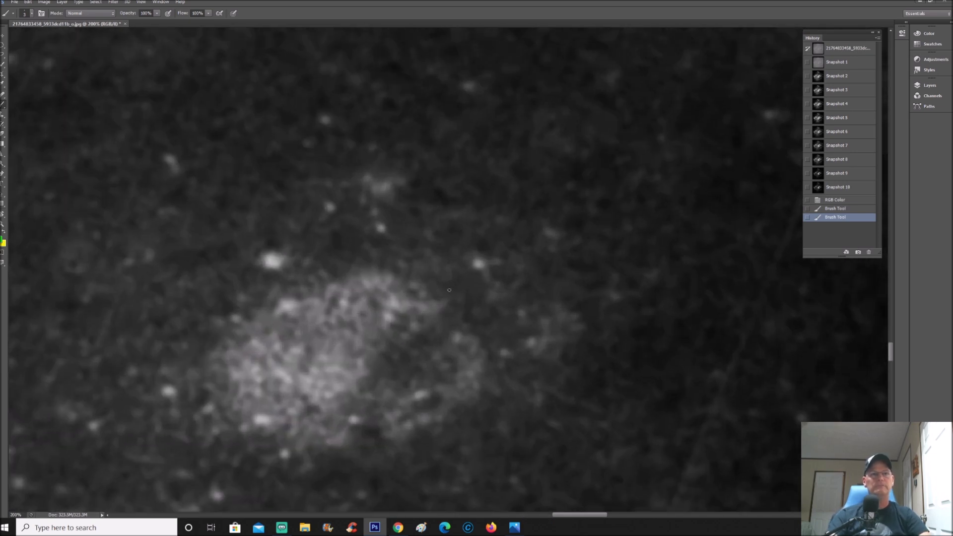
scroll(449, 290, down, 1)
key(ctrl+minus)
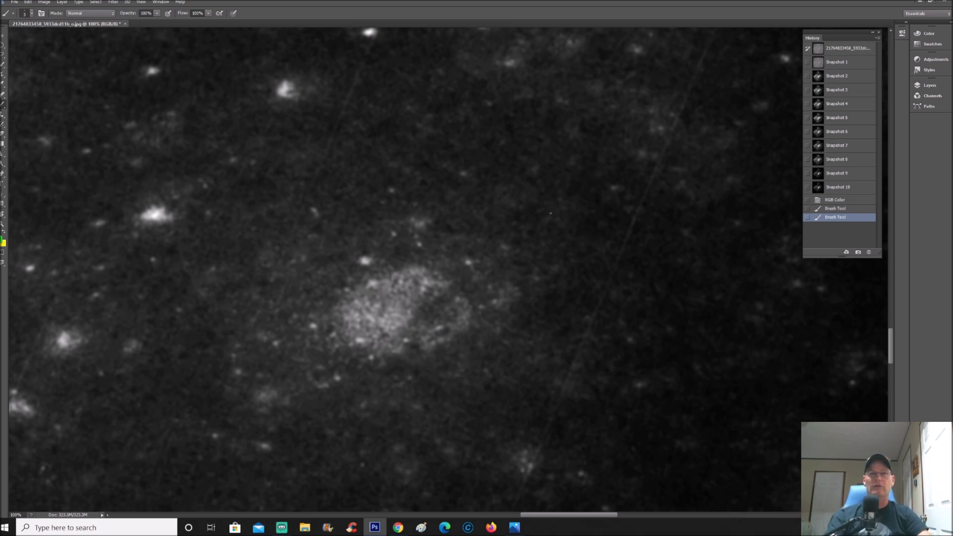
- Draw a green arc over the bright spot on the large crater's dark floor at 200%
scroll(551, 212, up, 5)
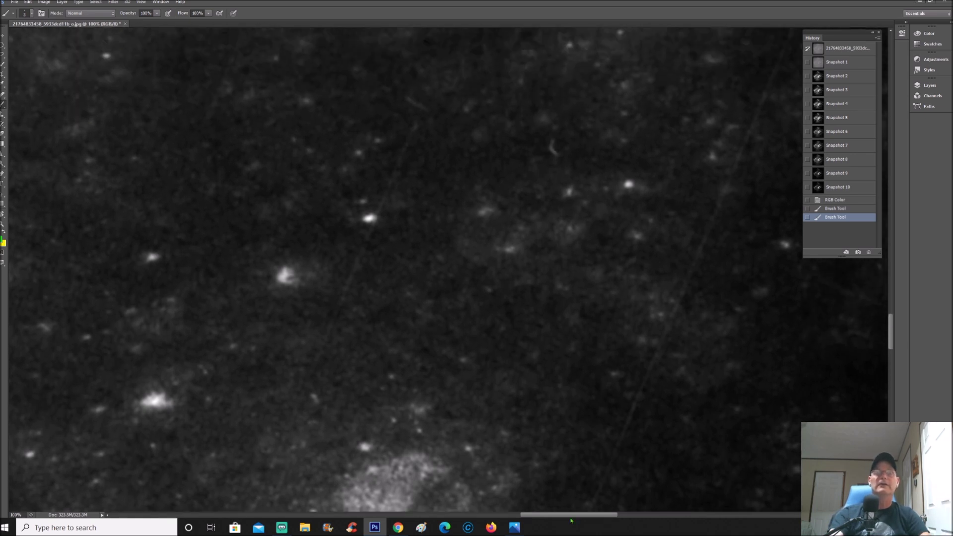
drag(571, 519, 549, 520)
scroll(505, 393, up, 6)
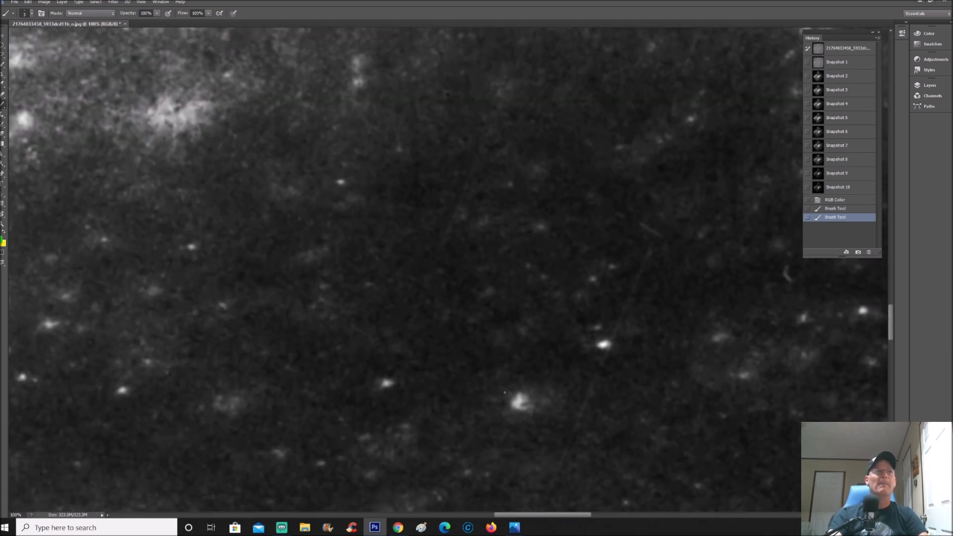
scroll(505, 393, up, 6)
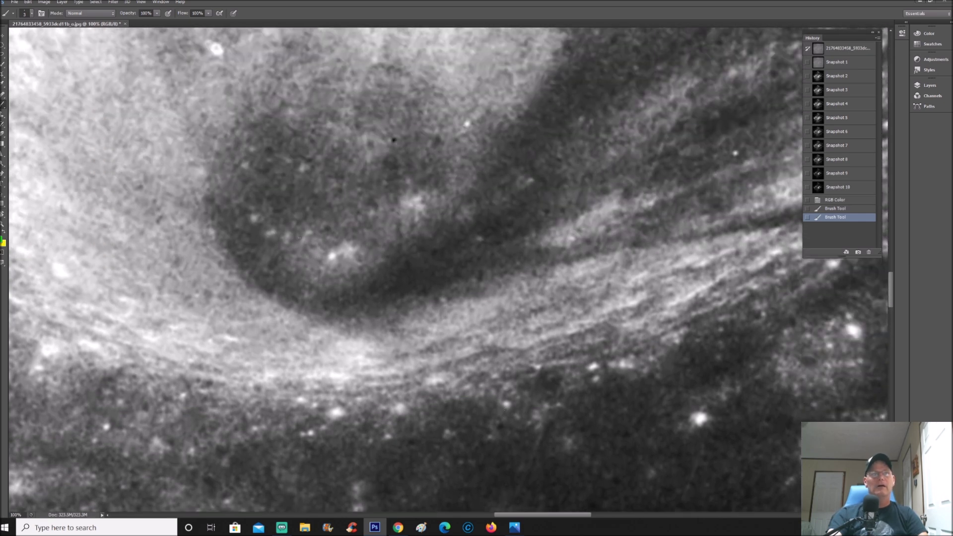
scroll(505, 393, up, 2)
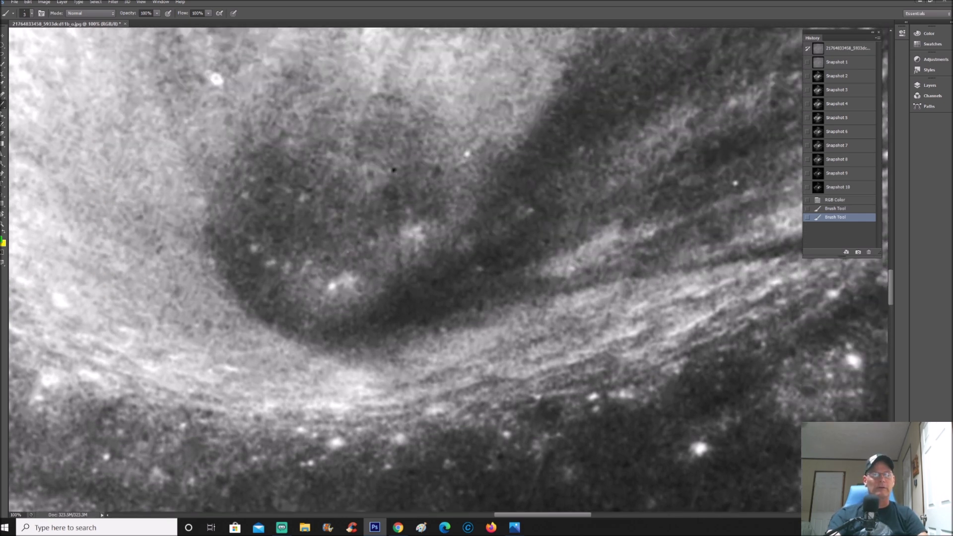
key(ctrl+plus)
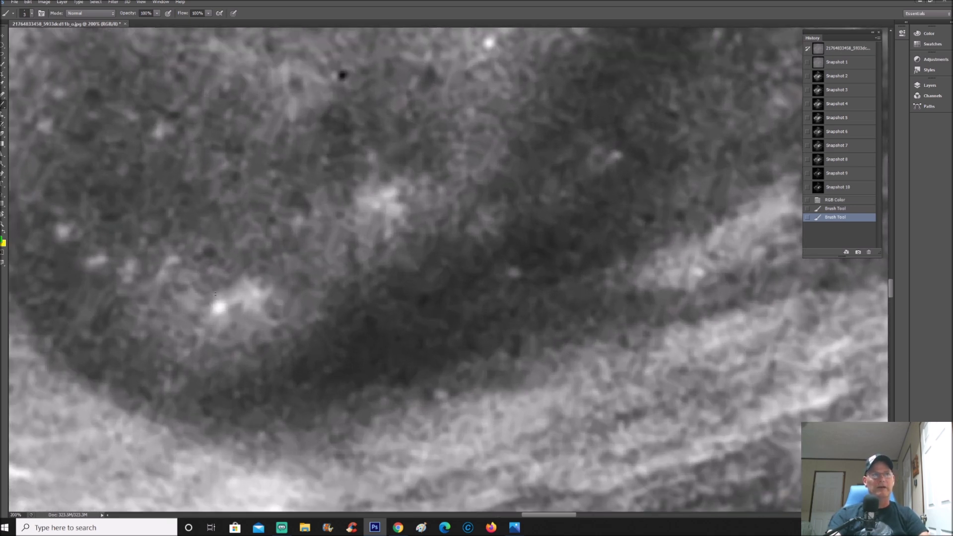
mouse_move(215, 294)
mouse_down()
mouse_move(219, 278)
mouse_move(265, 252)
mouse_move(295, 303)
mouse_move(278, 316)
mouse_up()
key(ctrl+minus)
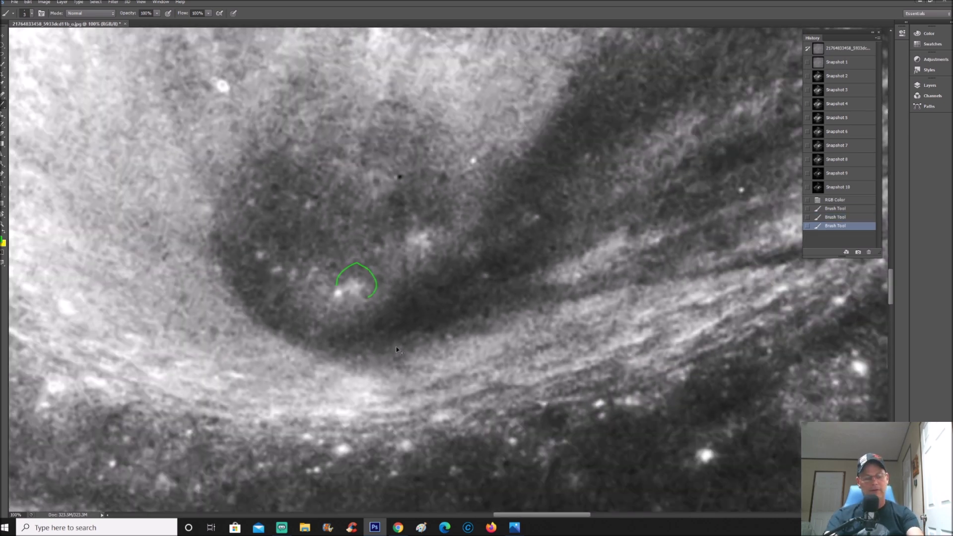
- Draw a large green loop around the dark plain between the rough slope and the bright terrain at 50%
key(ctrl+minus)
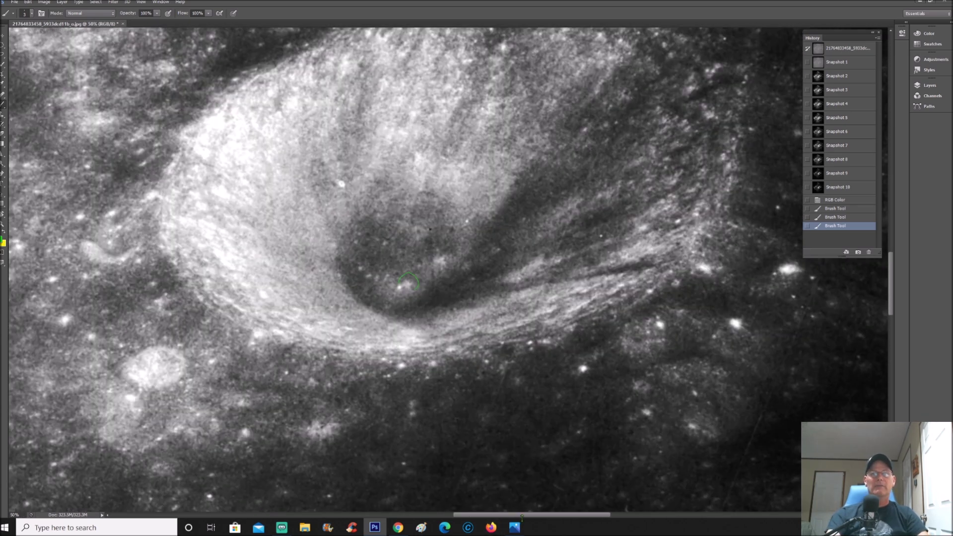
drag(532, 517, 404, 517)
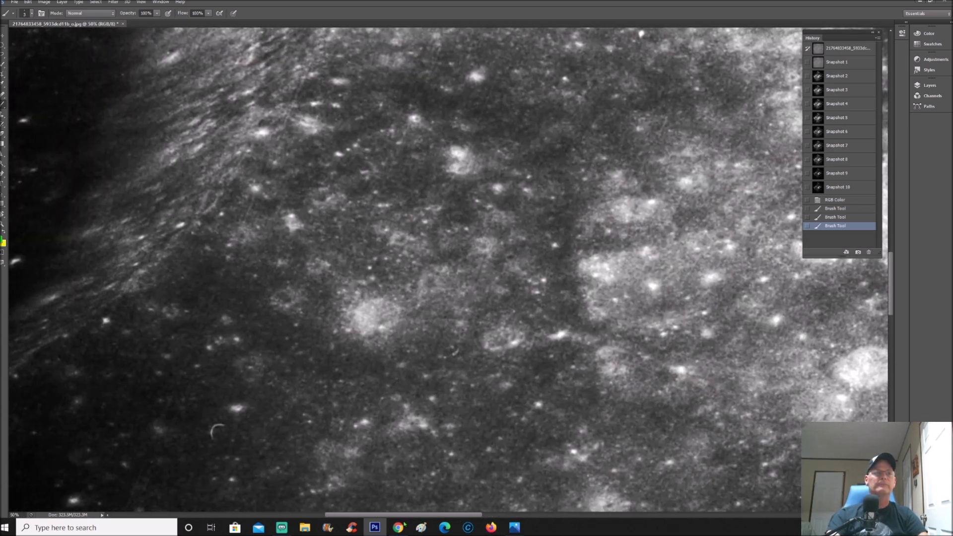
scroll(380, 411, down, 5)
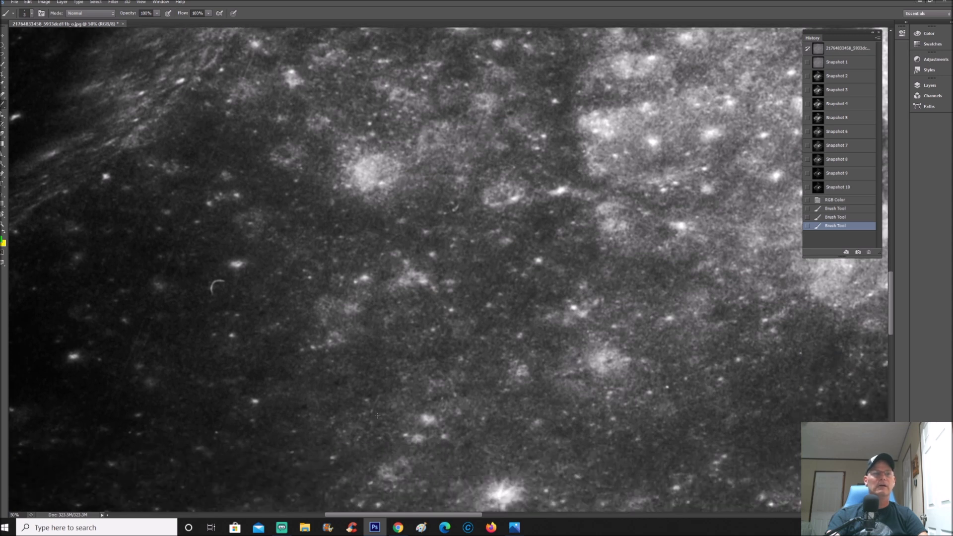
scroll(377, 416, down, 2)
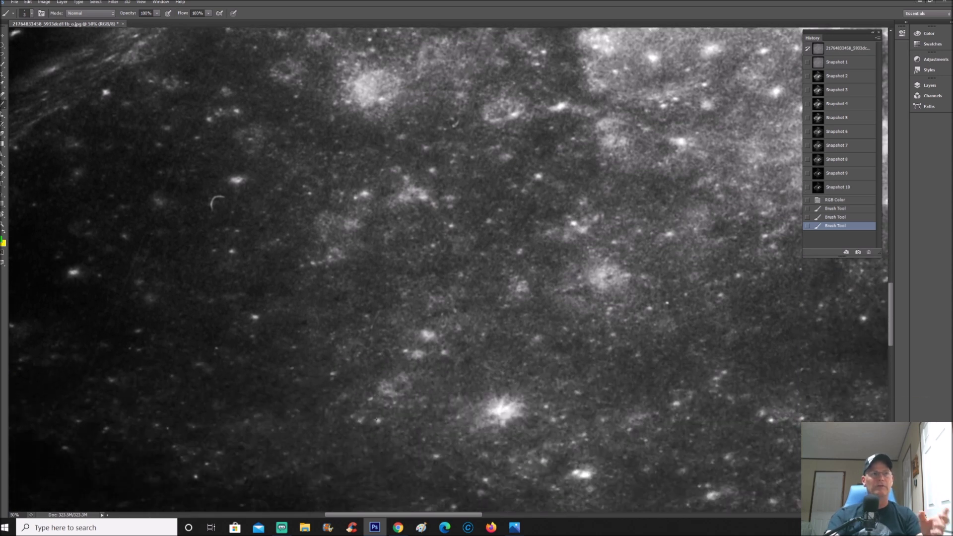
scroll(278, 410, up, 3)
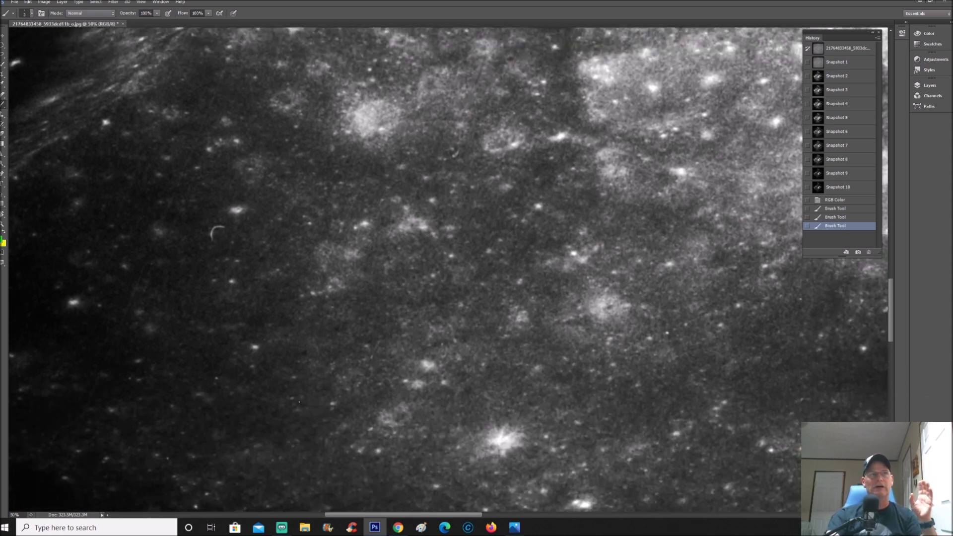
scroll(277, 410, up, 5)
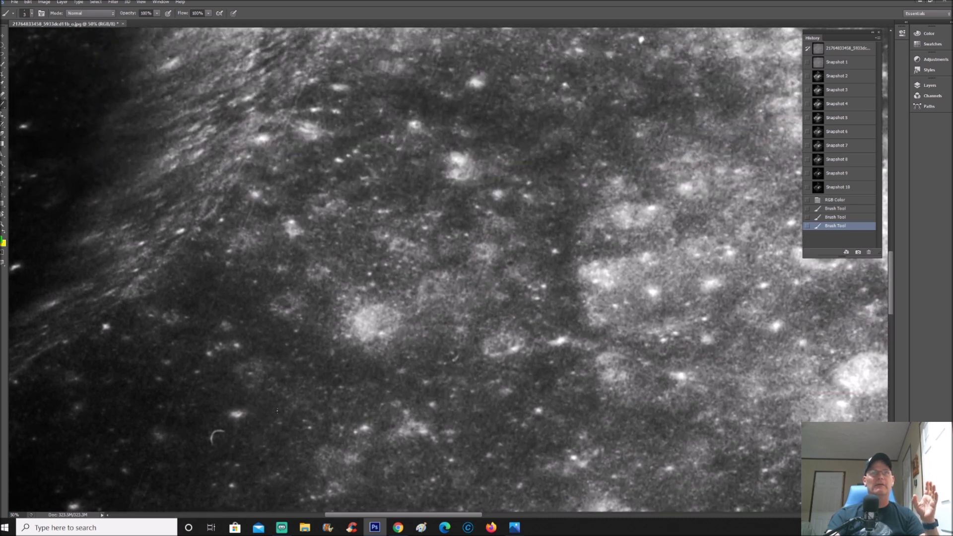
scroll(277, 410, up, 1)
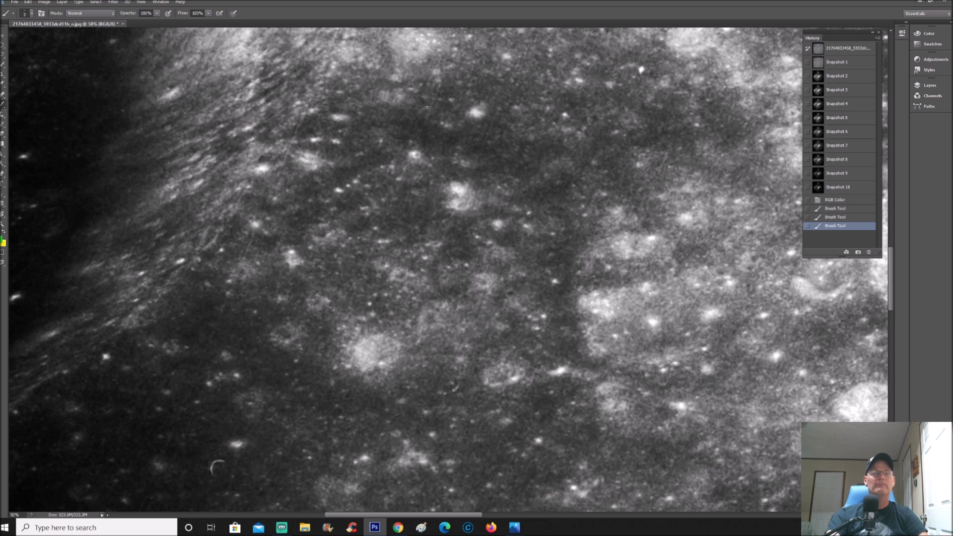
mouse_move(464, 109)
mouse_down()
mouse_move(422, 107)
mouse_move(282, 133)
mouse_move(218, 383)
mouse_move(557, 395)
mouse_move(525, 142)
mouse_move(464, 108)
mouse_up()
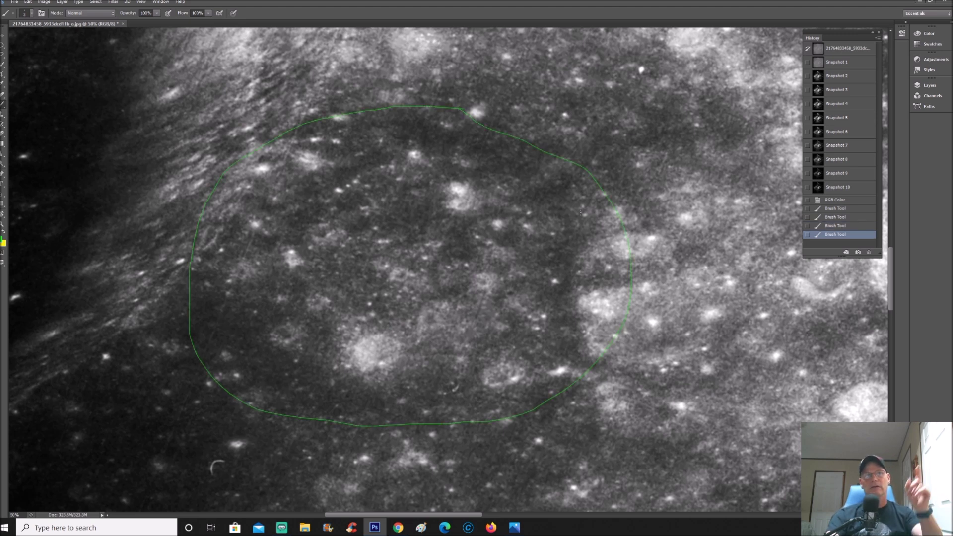
- Revert the image to Snapshot 3, then circle four bright patches on the dark plain and sweep a long white arc around them
click(861, 96)
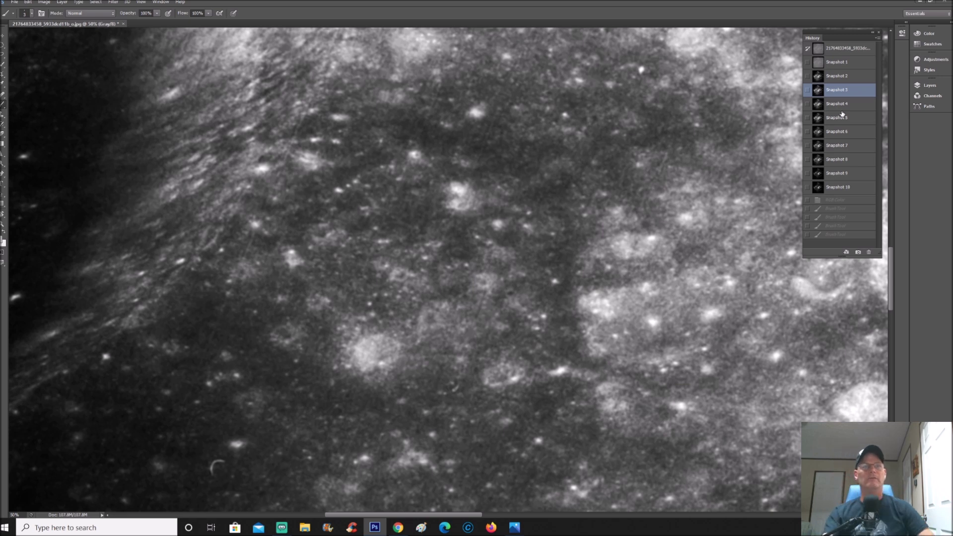
mouse_move(376, 269)
mouse_down()
mouse_move(397, 295)
mouse_move(420, 260)
mouse_move(392, 256)
mouse_up()
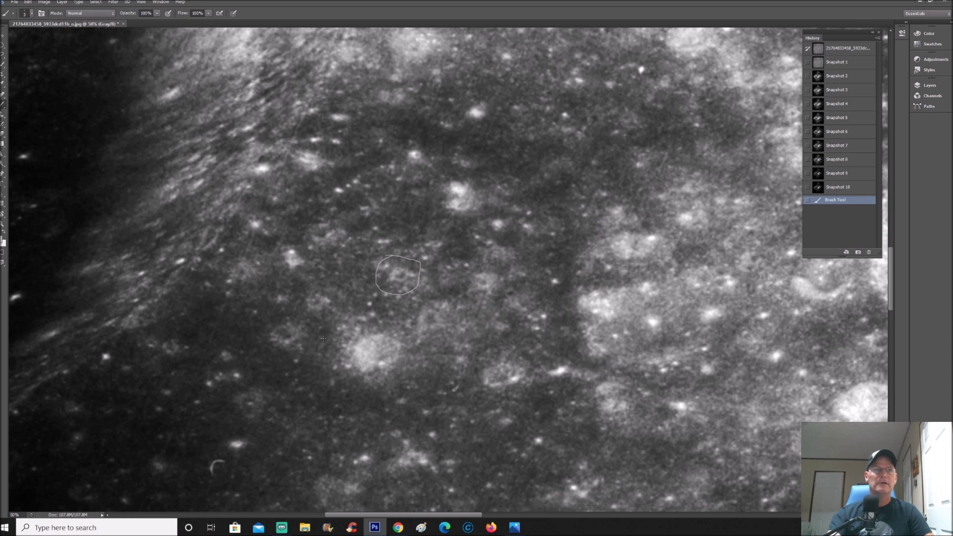
mouse_move(284, 310)
mouse_down()
mouse_move(263, 321)
mouse_move(256, 347)
mouse_move(313, 316)
mouse_move(275, 318)
mouse_up()
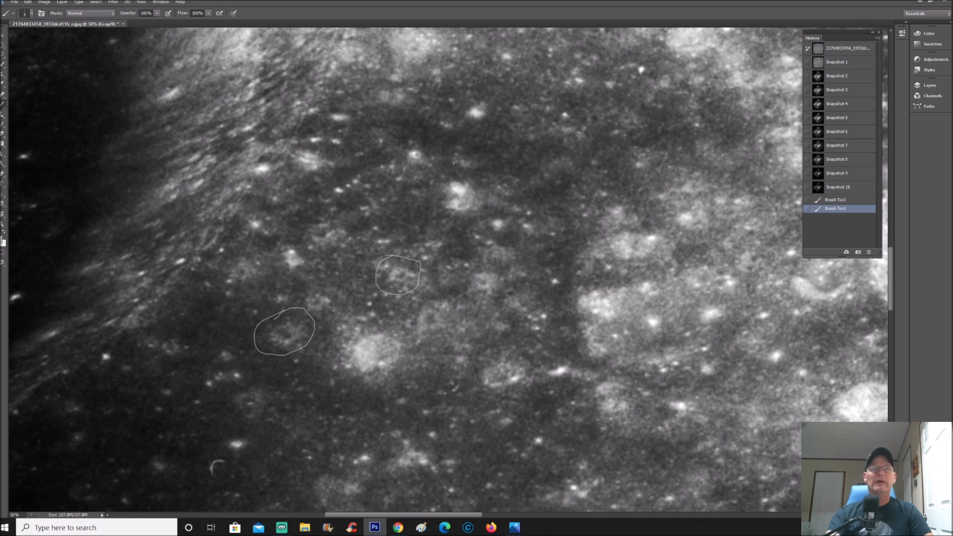
mouse_move(453, 164)
mouse_down()
mouse_move(428, 184)
mouse_move(491, 199)
mouse_move(450, 164)
mouse_up()
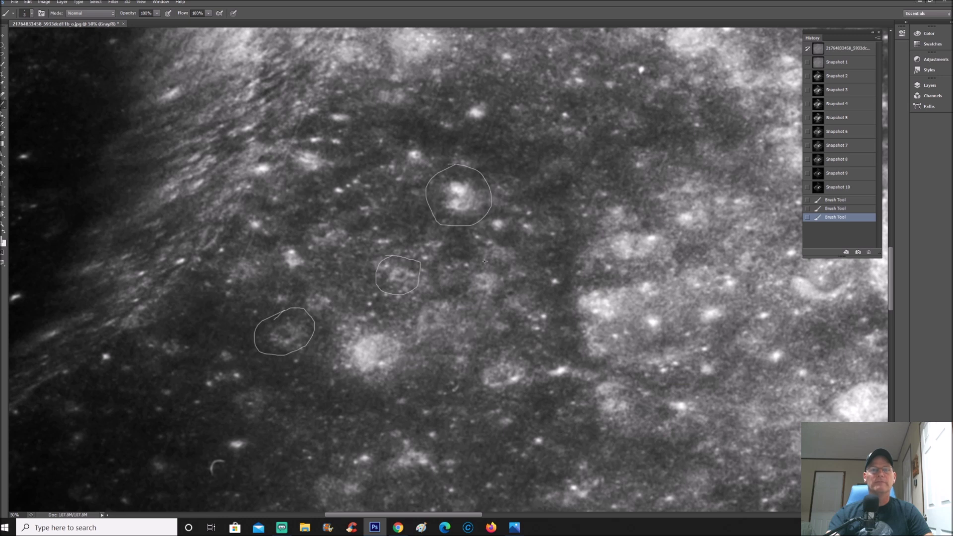
mouse_move(484, 262)
mouse_down()
mouse_move(464, 271)
mouse_move(477, 303)
mouse_move(500, 271)
mouse_move(473, 263)
mouse_up()
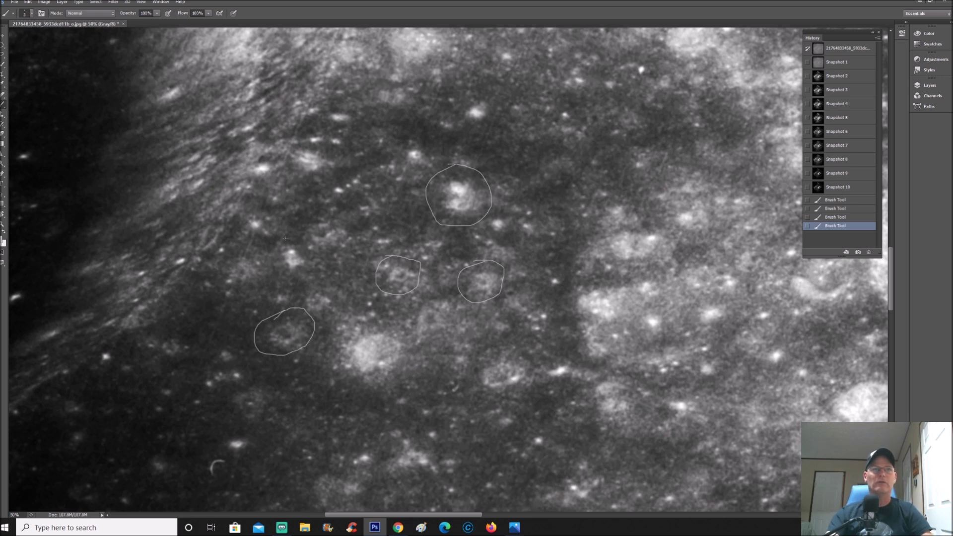
mouse_move(280, 251)
mouse_down()
mouse_move(311, 207)
mouse_move(378, 161)
mouse_move(502, 157)
mouse_move(550, 214)
mouse_move(573, 355)
mouse_move(548, 497)
mouse_move(530, 507)
mouse_up()
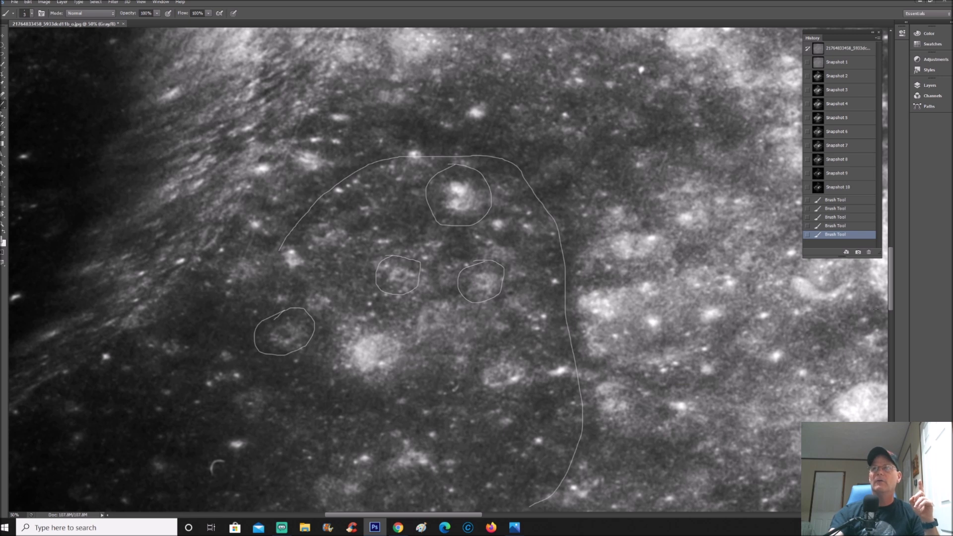
- Switch the image to Snapshot 6 and circle the elongated bright object on the edge of the rough slope in white at 100%
click(846, 200)
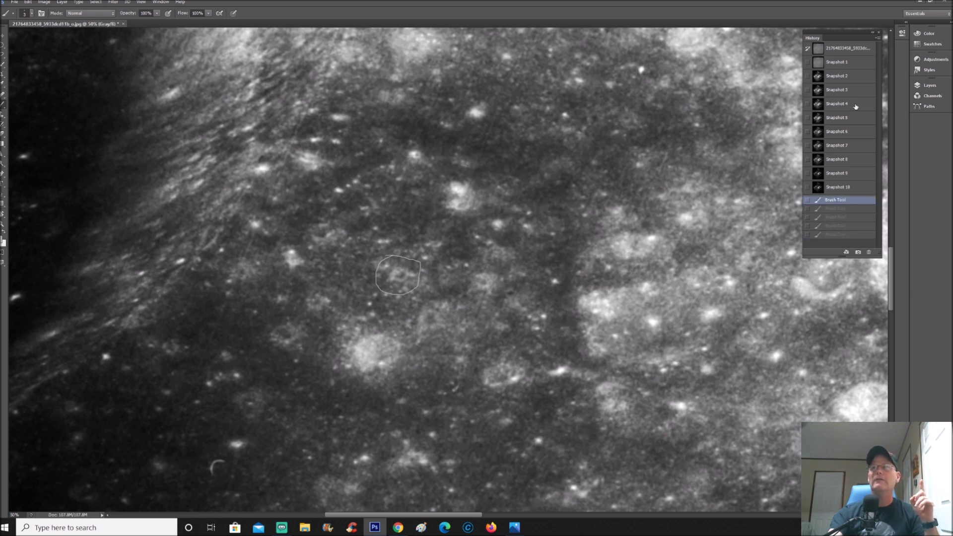
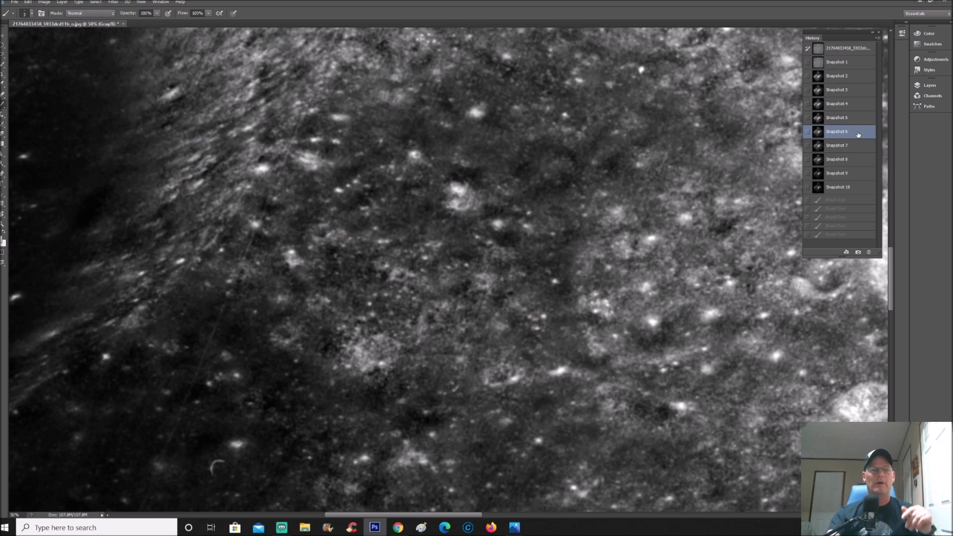
scroll(208, 287, up, 5)
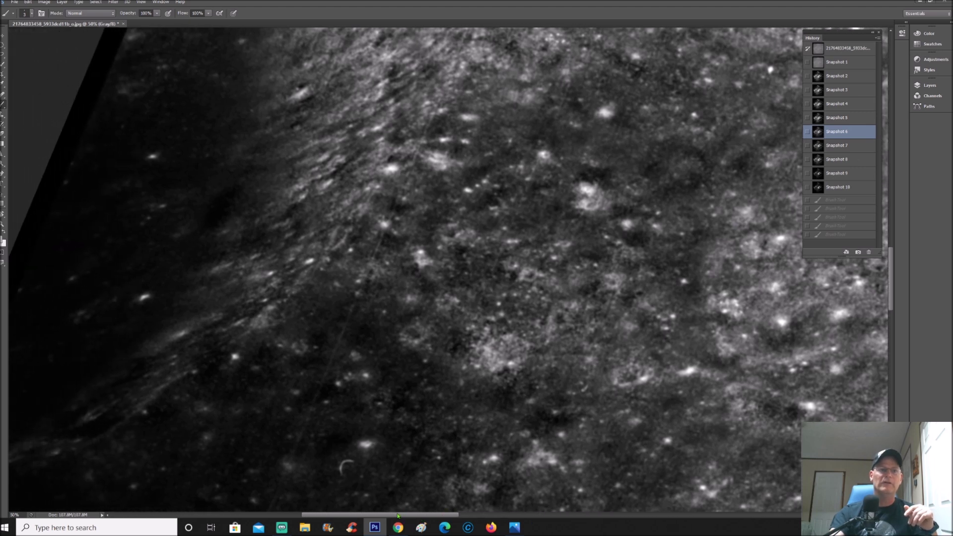
scroll(208, 288, up, 3)
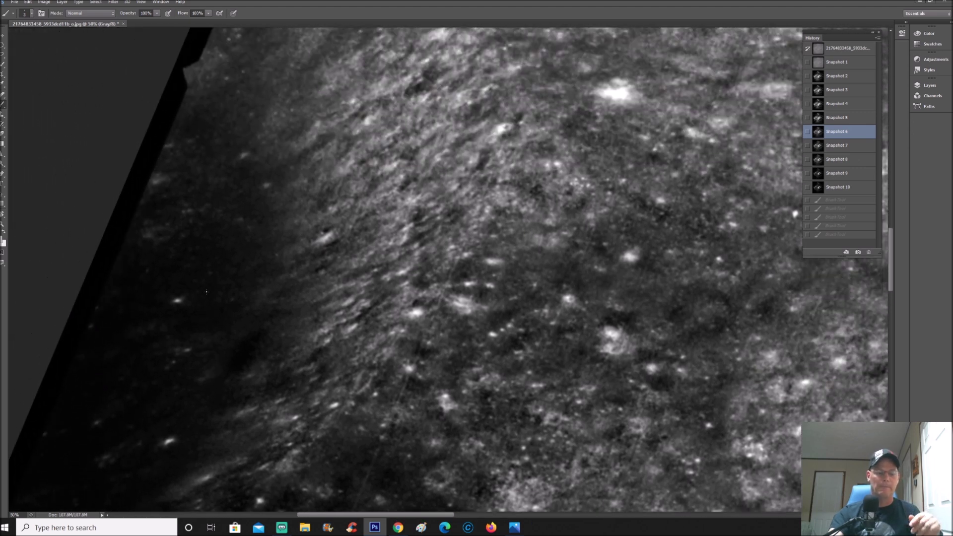
key(ctrl+plus)
key(ctrl+plus)
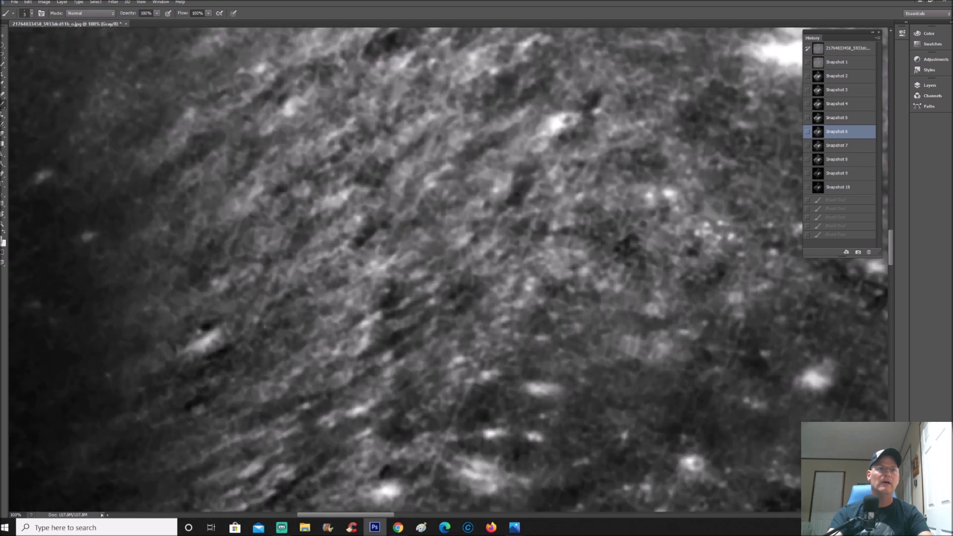
drag(386, 513, 365, 519)
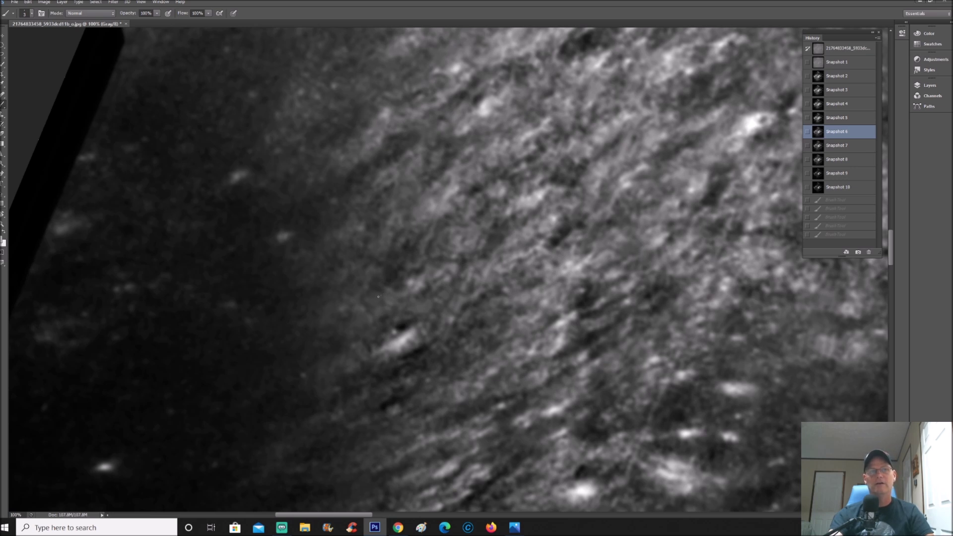
mouse_move(379, 297)
mouse_down()
mouse_move(345, 314)
mouse_move(437, 318)
mouse_move(366, 287)
mouse_up()
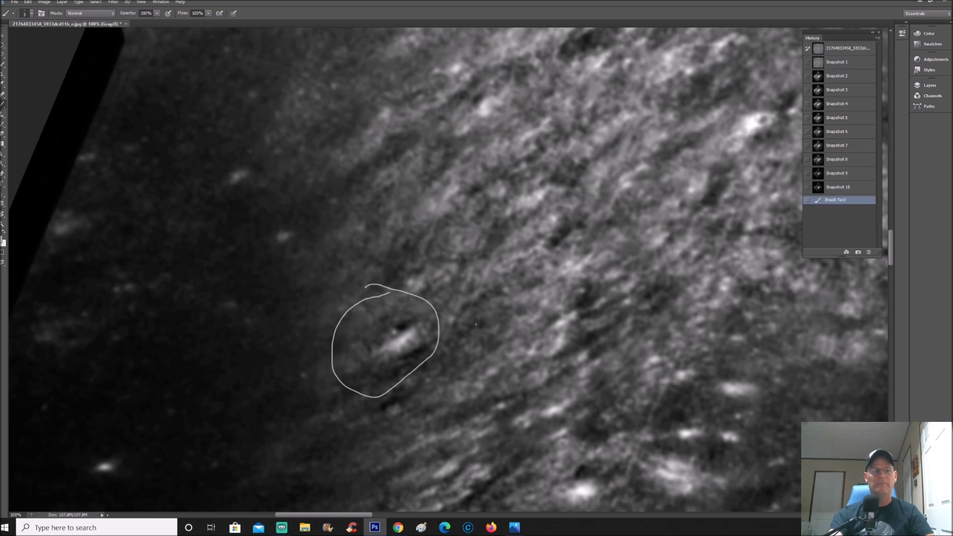
- Trace three small white arches with short vertical lines beneath them at the lower end of the circled object at 200%
key(ctrl+plus)
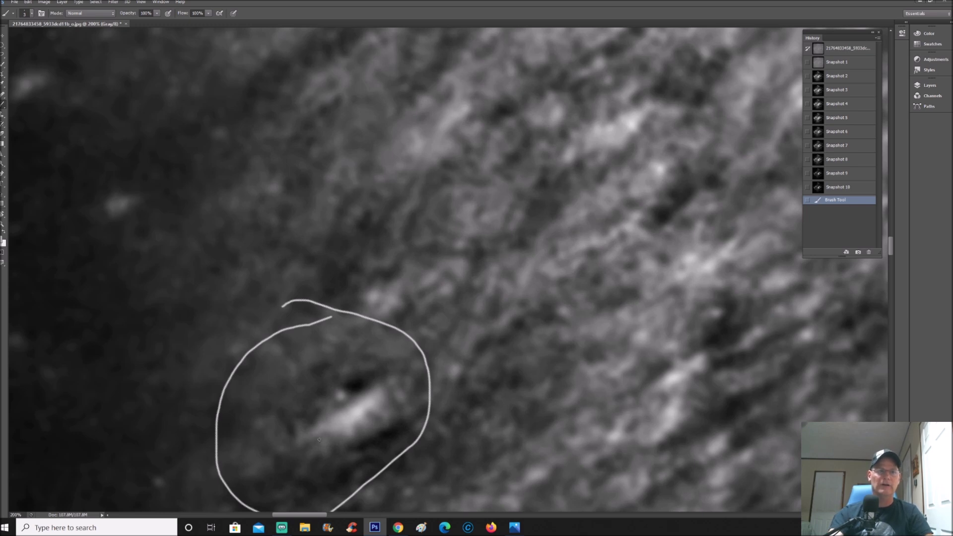
mouse_move(319, 437)
mouse_down()
mouse_move(332, 436)
mouse_move(332, 445)
mouse_up()
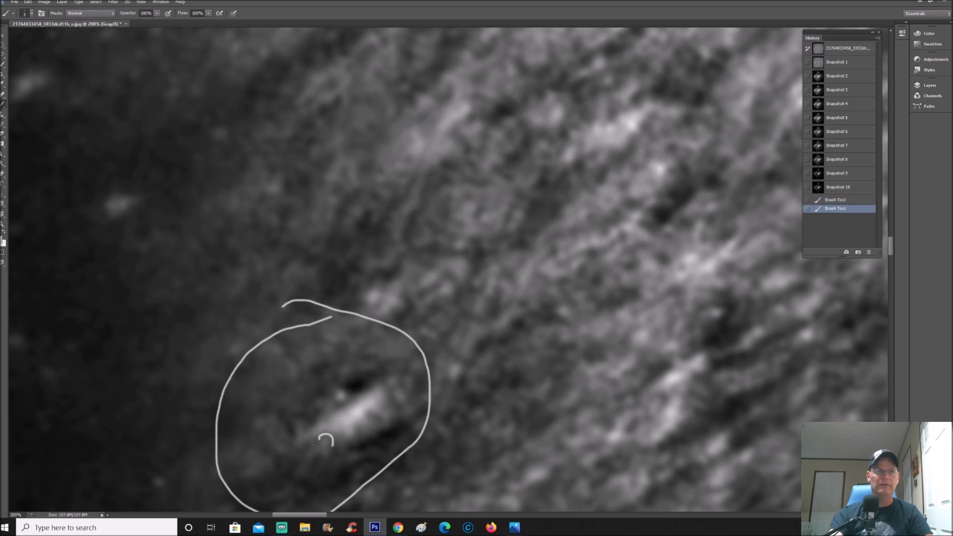
drag(312, 443, 321, 437)
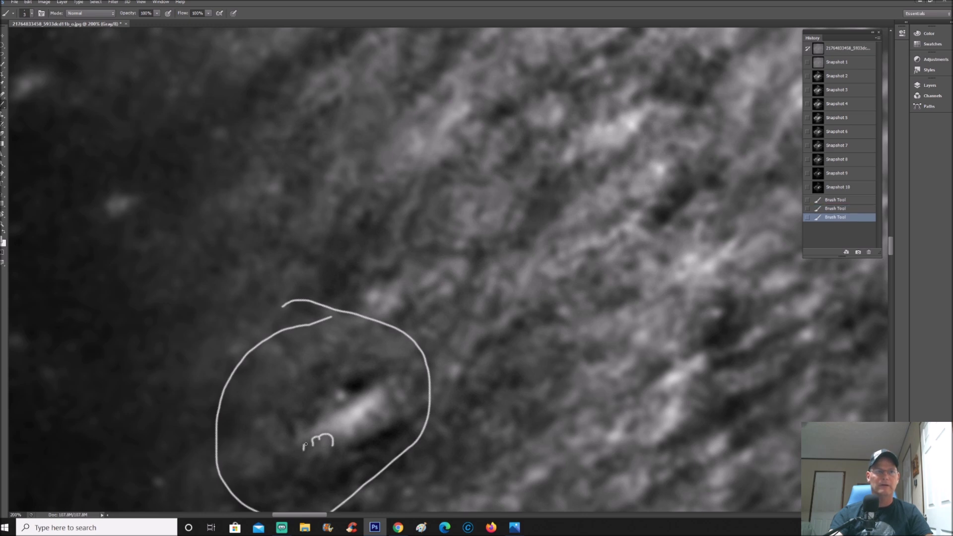
drag(303, 447, 311, 441)
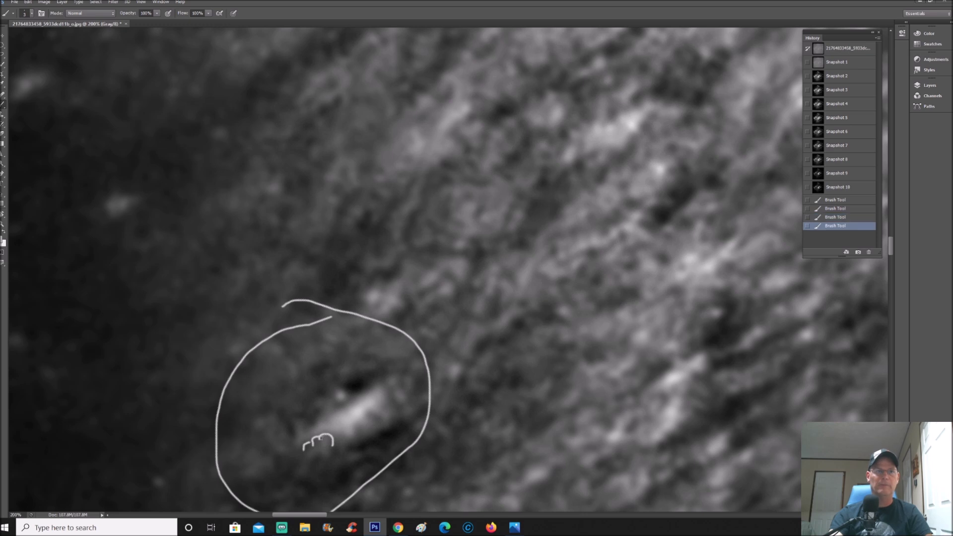
drag(323, 460, 324, 435)
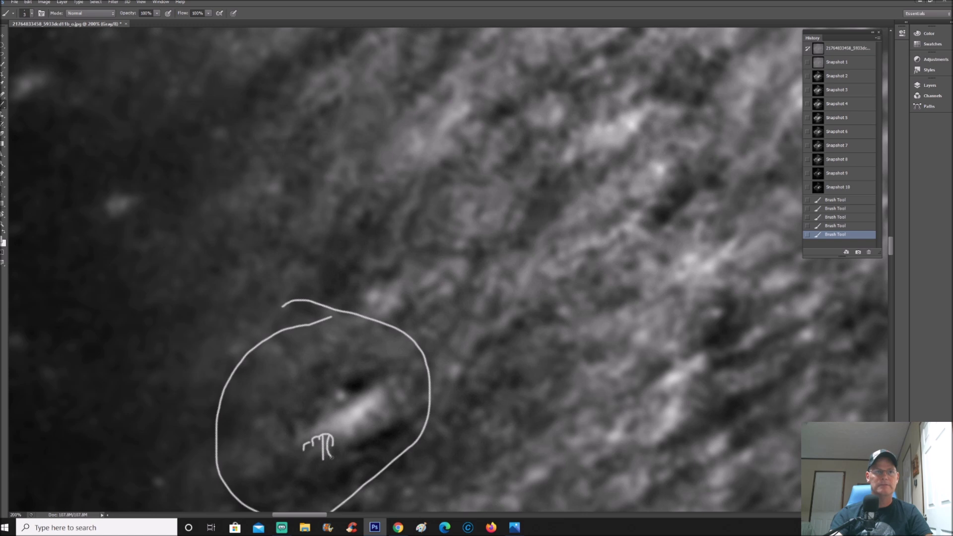
click(314, 444)
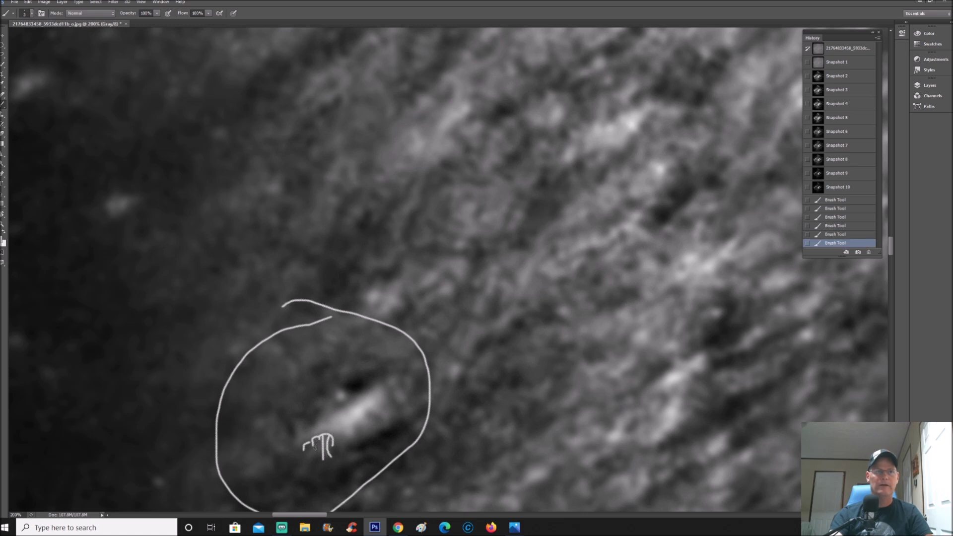
drag(316, 440, 313, 458)
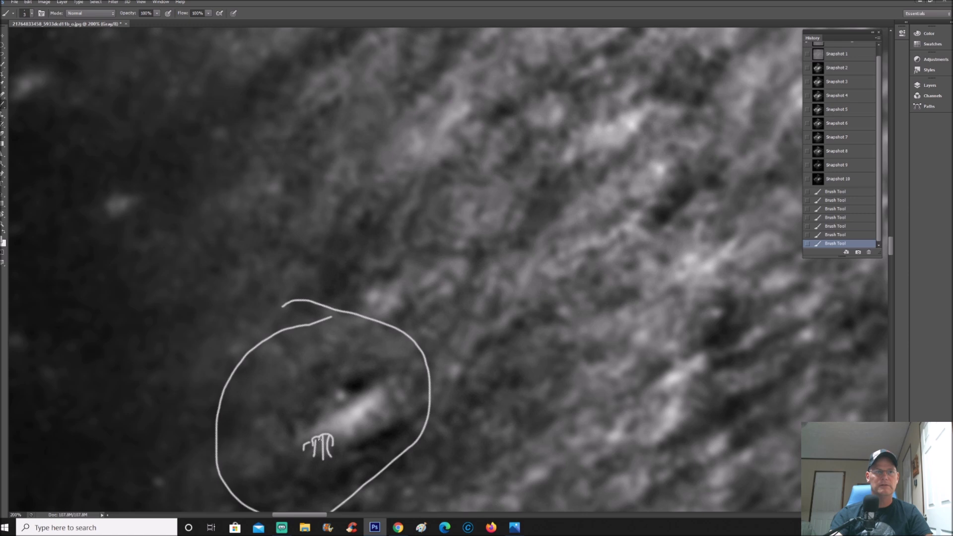
- Revert the image to Snapshot 5 and examine the elongated object and the terrain to the right of the slope
click(847, 109)
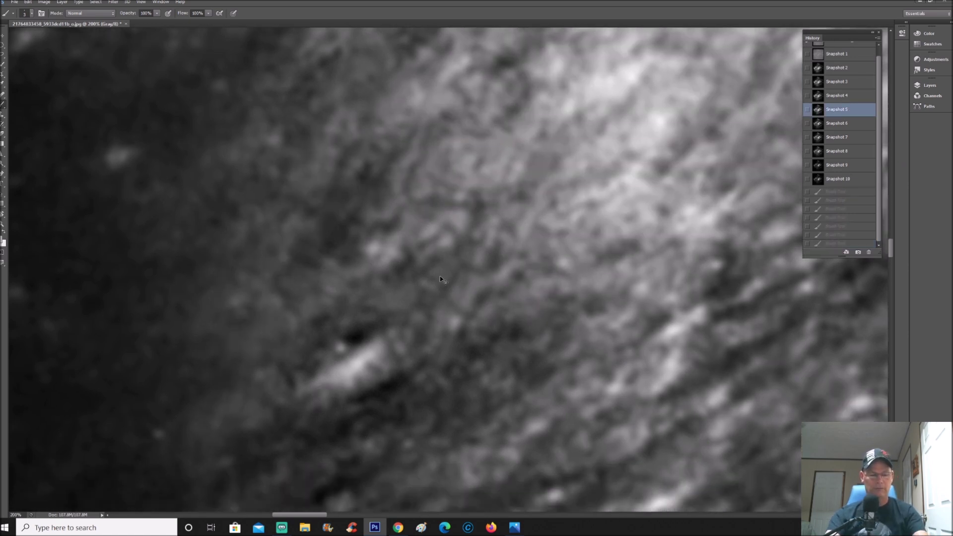
scroll(441, 271, down, 1)
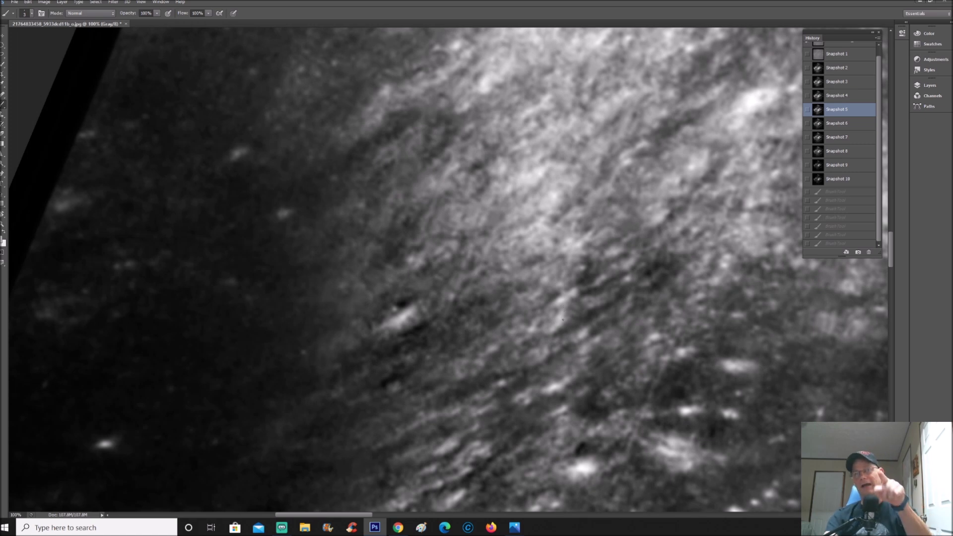
drag(361, 520, 439, 511)
- Draw a short white arc in the middle of the dark plain beside the rough slope at 50%
key(ctrl+minus)
key(ctrl+minus)
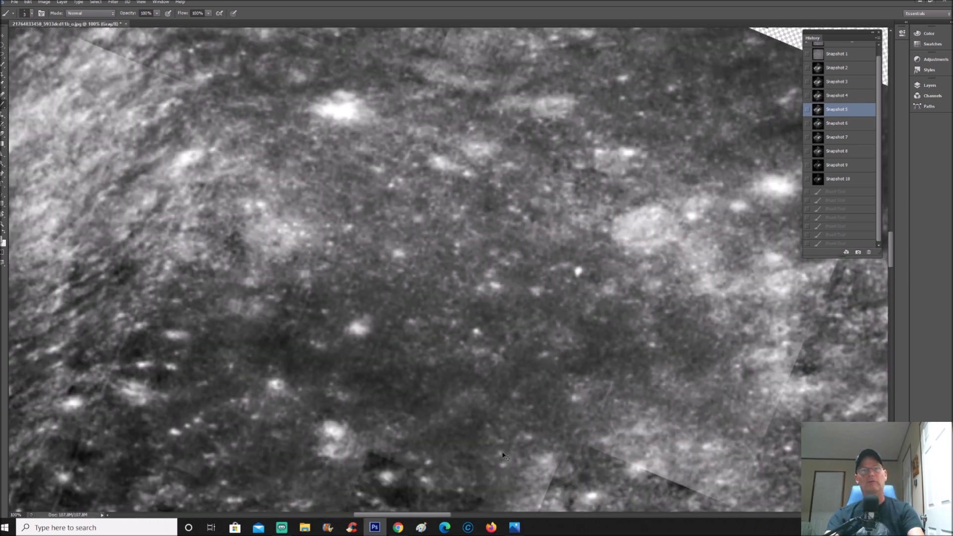
scroll(576, 376, down, 5)
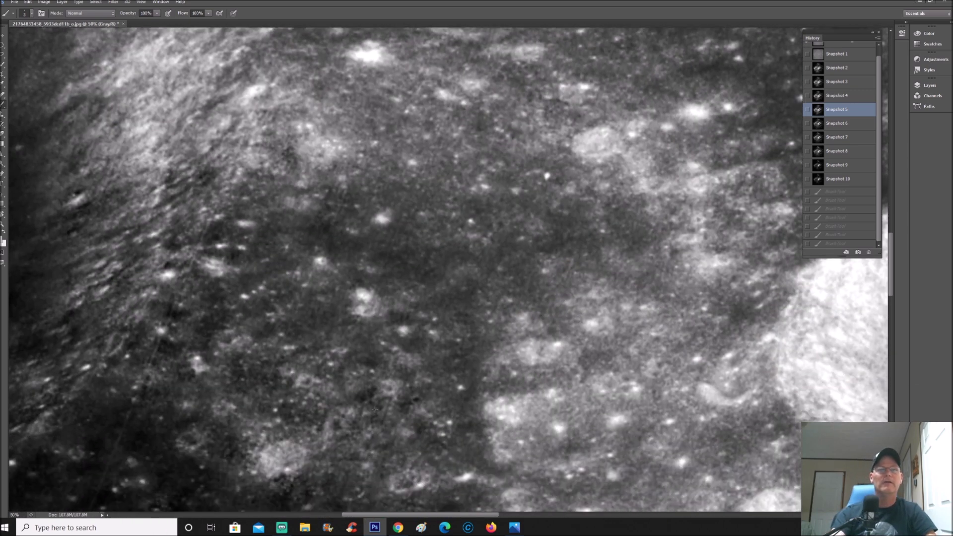
drag(474, 517, 441, 517)
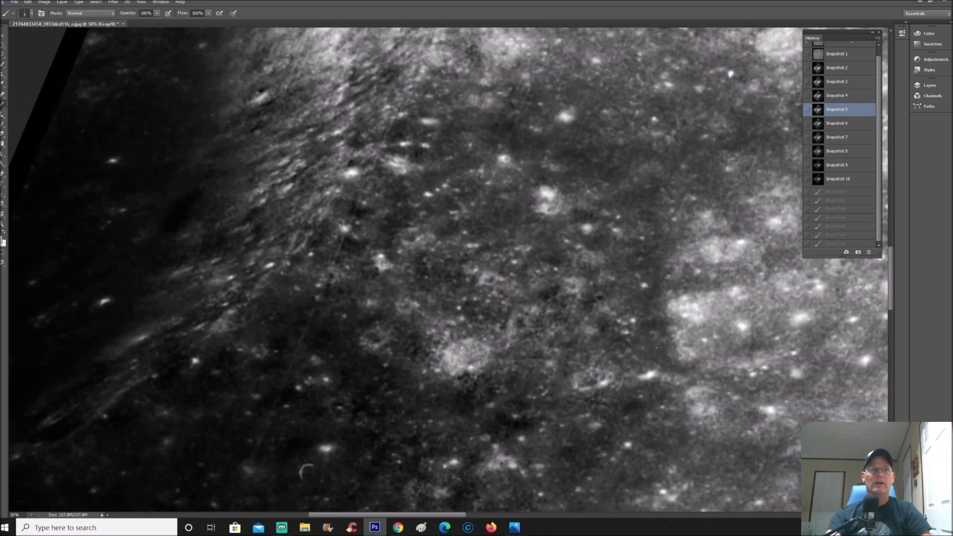
scroll(586, 305, up, 2)
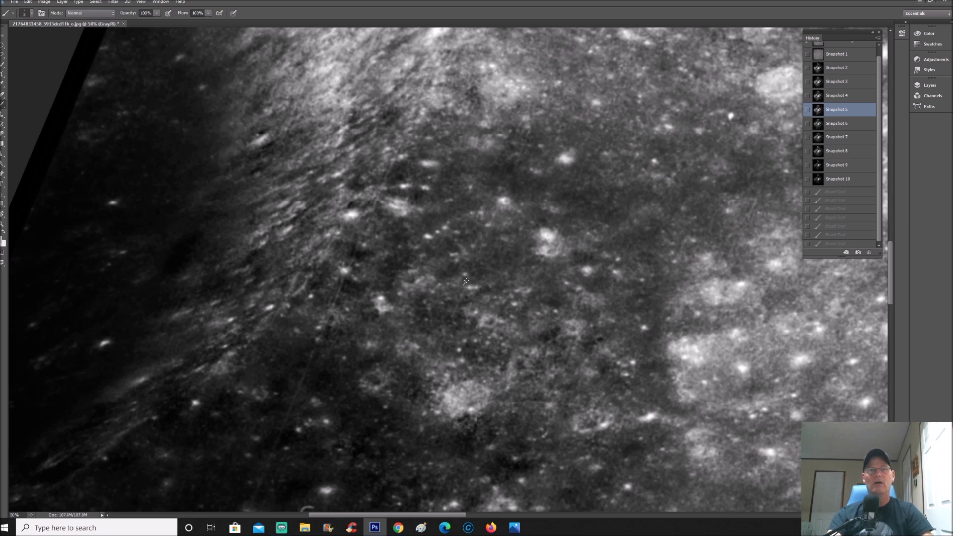
drag(478, 271, 502, 274)
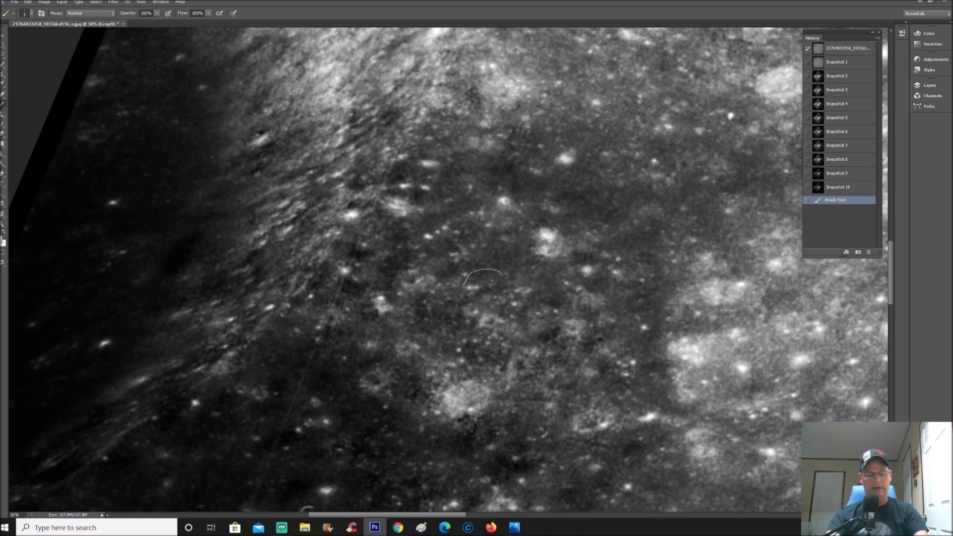
- Inspect the drawn arc at 200%, then revert the image to Snapshot 5 and examine the surrounding plain at 66.7%
key(ctrl+plus)
key(ctrl+plus)
key(ctrl+plus)
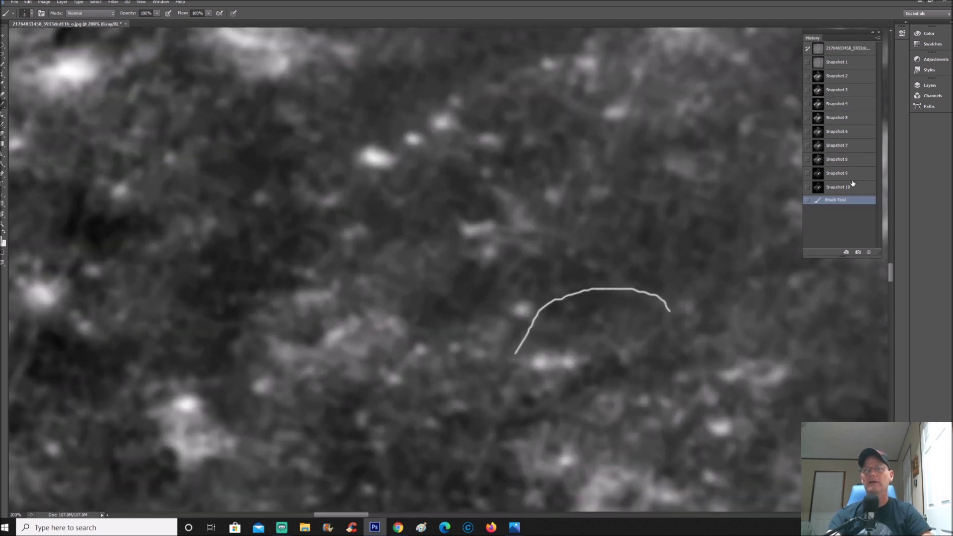
click(845, 119)
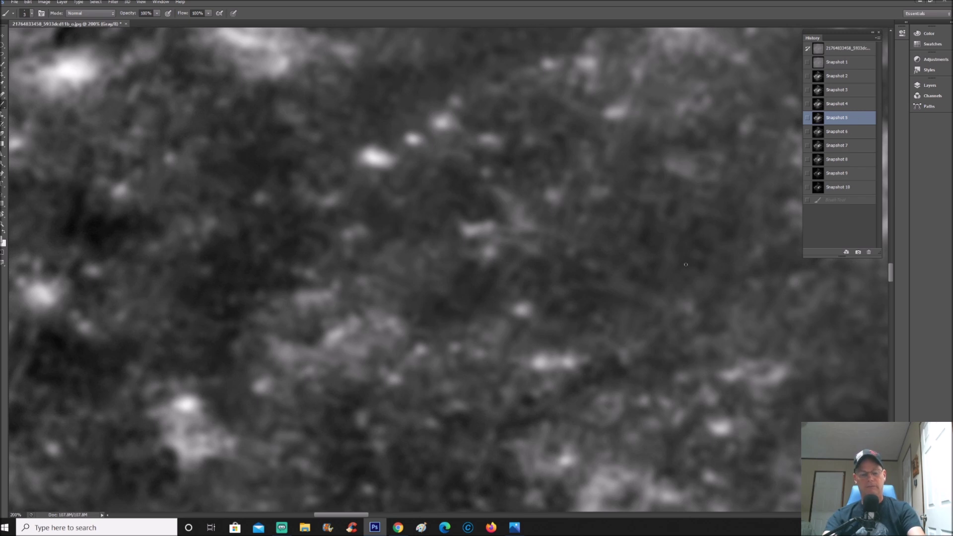
key(ctrl+minus)
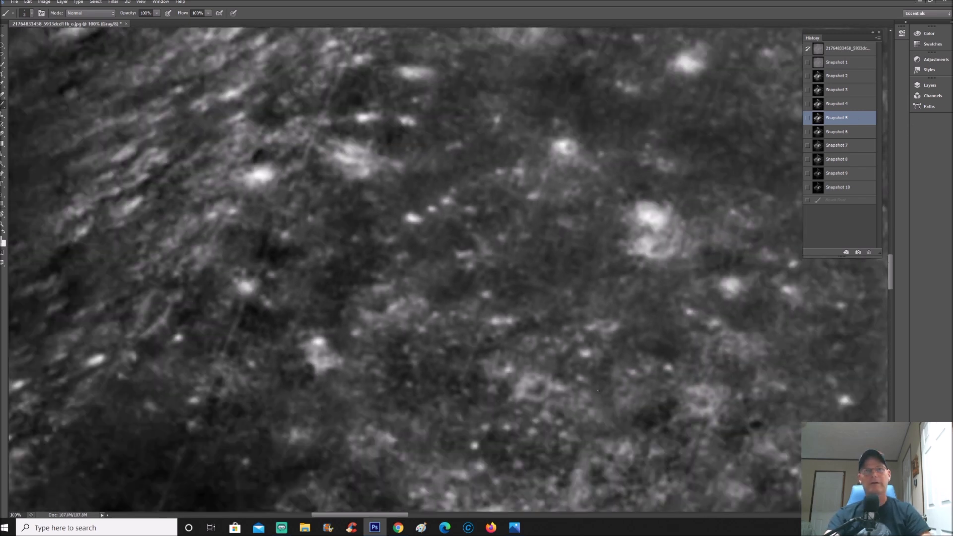
drag(400, 516, 415, 516)
key(ctrl+minus)
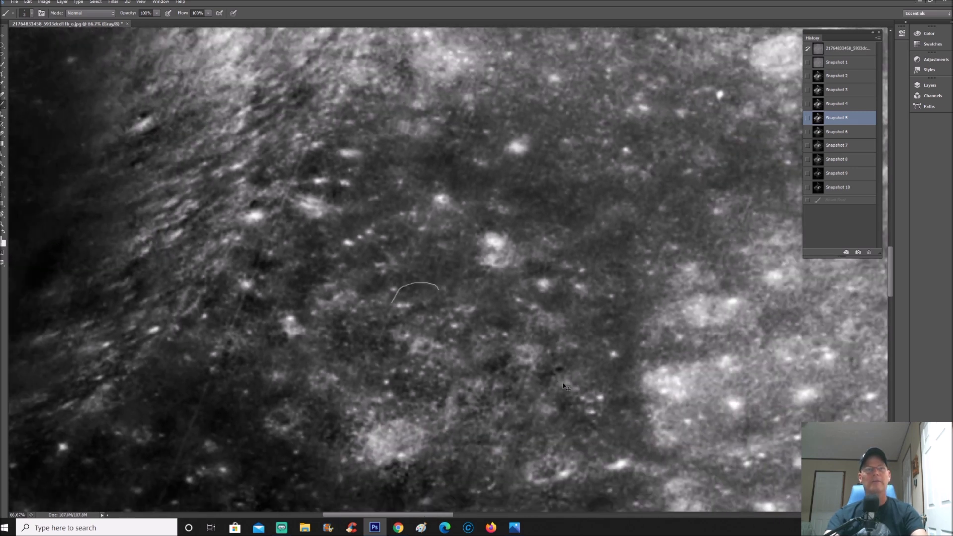
scroll(625, 349, down, 1)
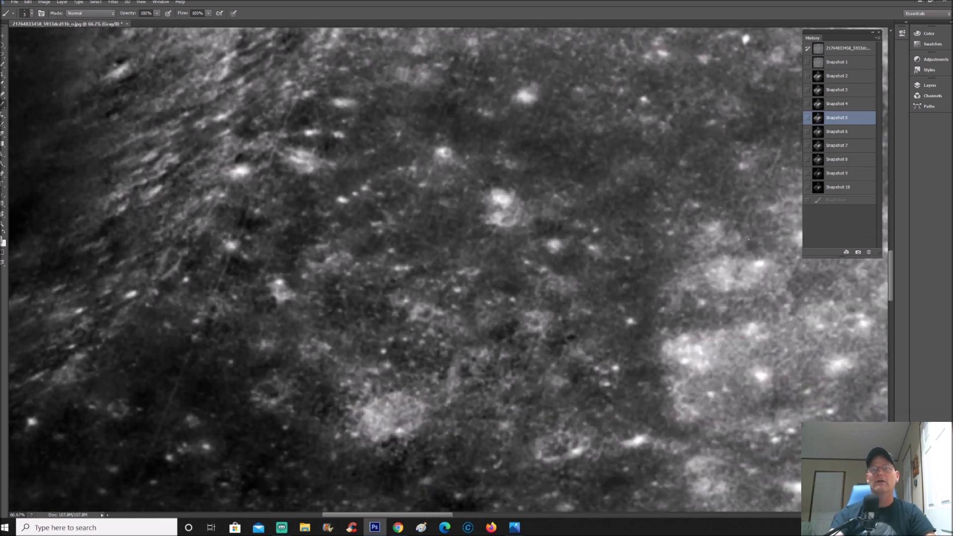
- Switch the image to Snapshot 6 and mark the bright patch beside the rough slope with a white arrow and a circle
click(857, 136)
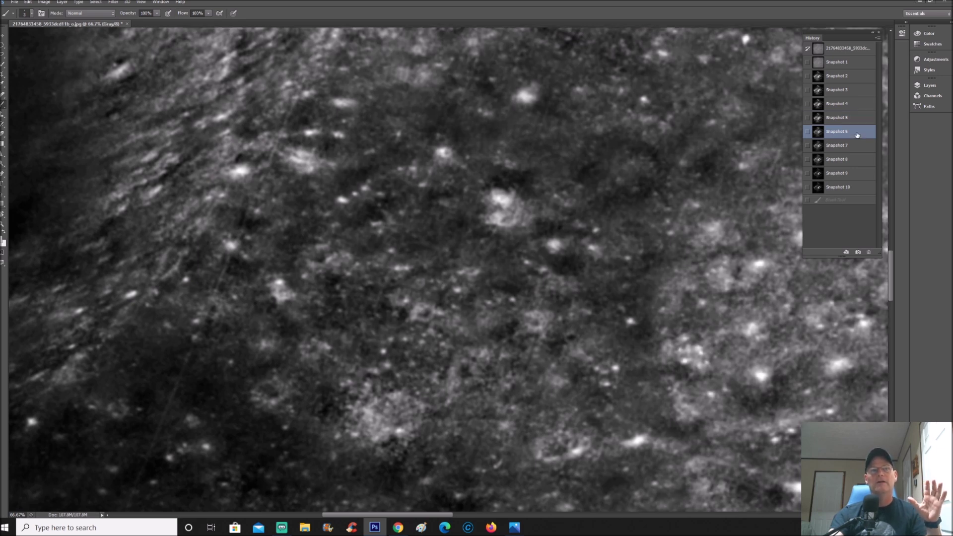
shift+click(331, 148)
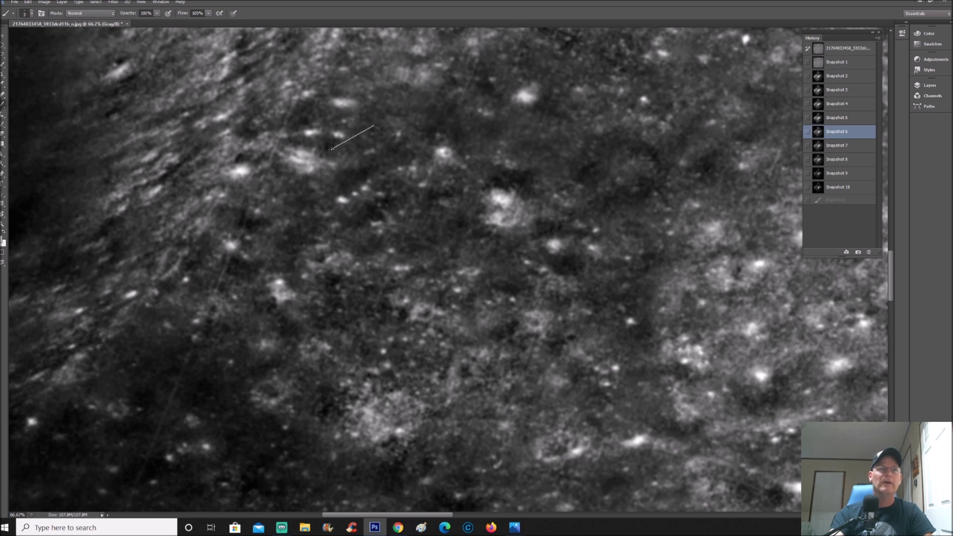
drag(333, 140, 342, 154)
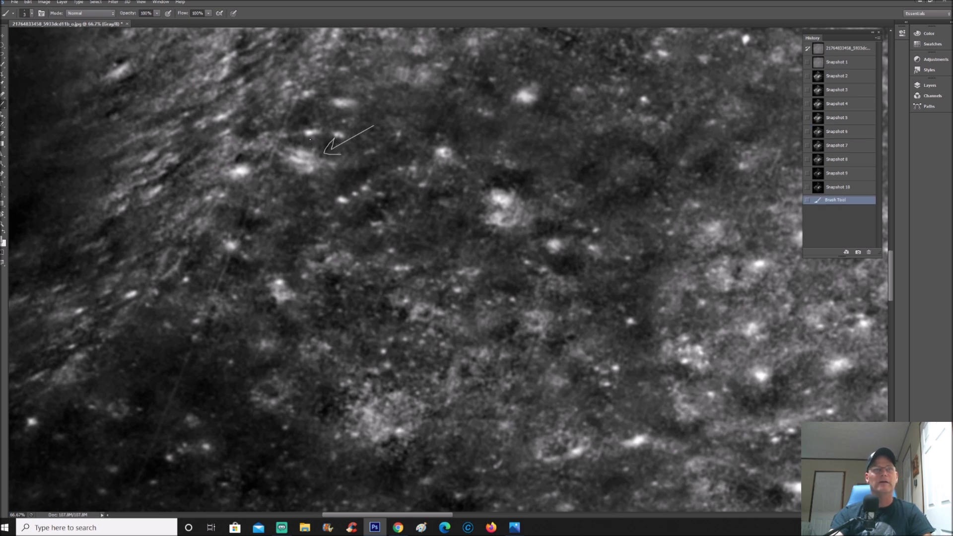
mouse_move(308, 141)
mouse_down()
mouse_move(304, 168)
mouse_move(327, 158)
mouse_move(312, 140)
mouse_up()
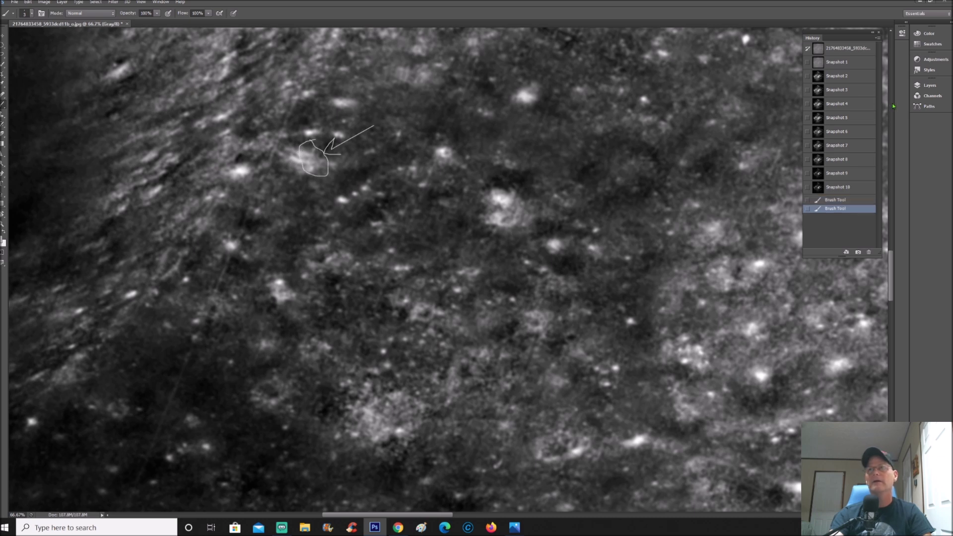
- Compare the terrain beside the rough slope in Snapshot 8 and Snapshot 9
click(856, 158)
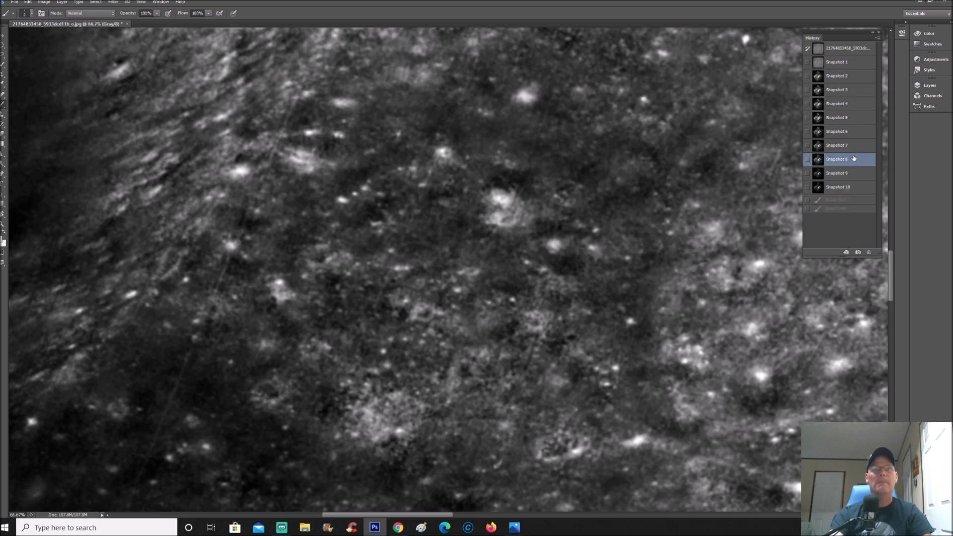
scroll(807, 235, down, 3)
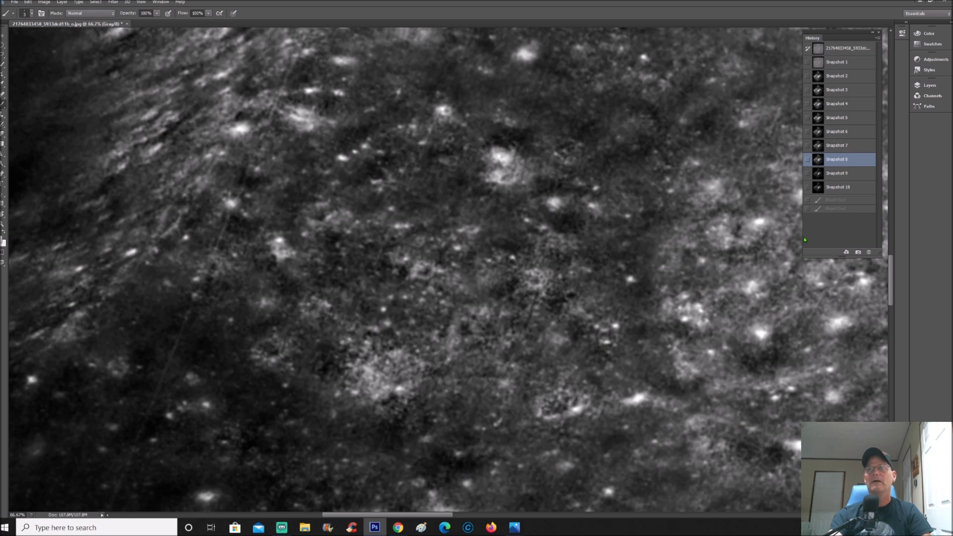
click(847, 174)
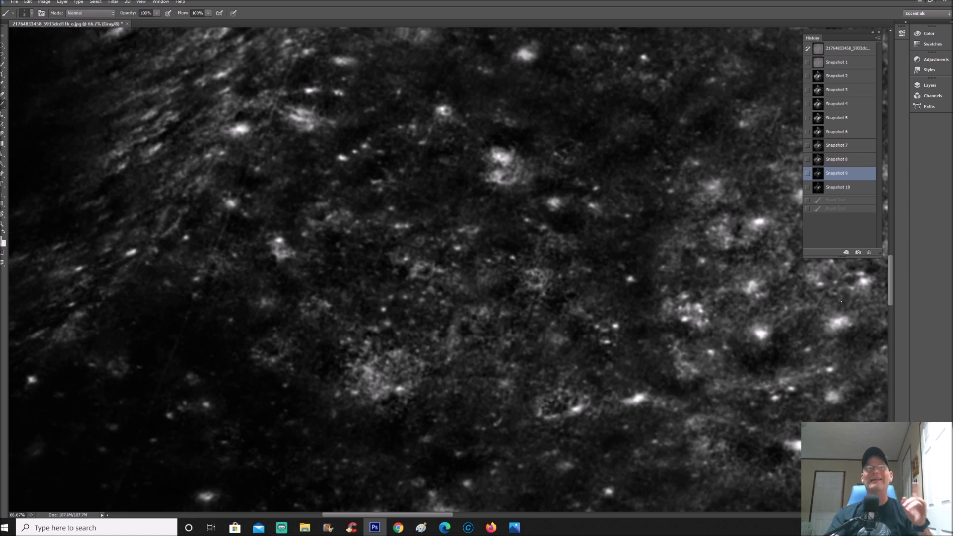
- Switch to Snapshot 10, trace a long white line from the rough slope down through the dark terrain, and undo the stroke
click(864, 191)
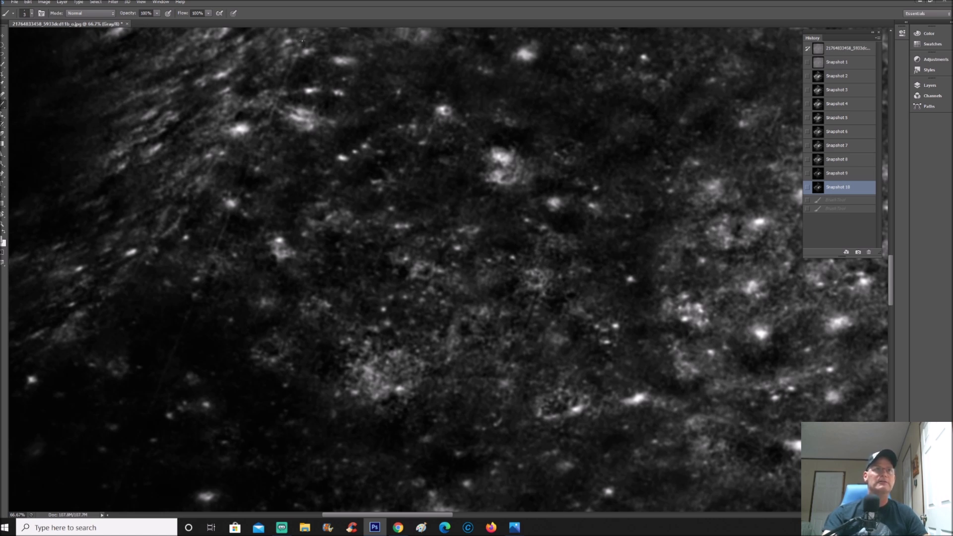
drag(286, 70, 128, 495)
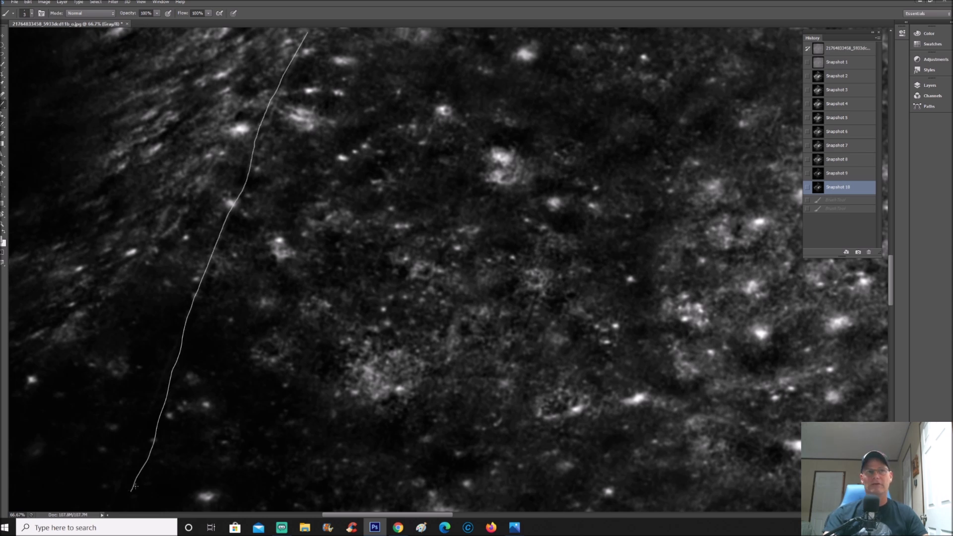
key(ctrl+z)
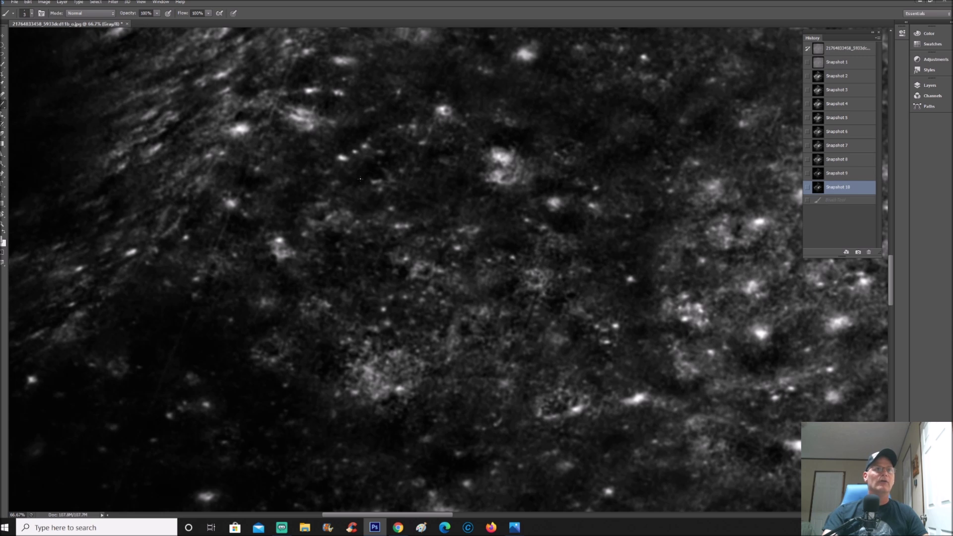
- Examine the dark terrain below the rough slope in Snapshot 10 and Snapshot 8, around the small crescent and the faint diagonal line
scroll(360, 179, down, 6)
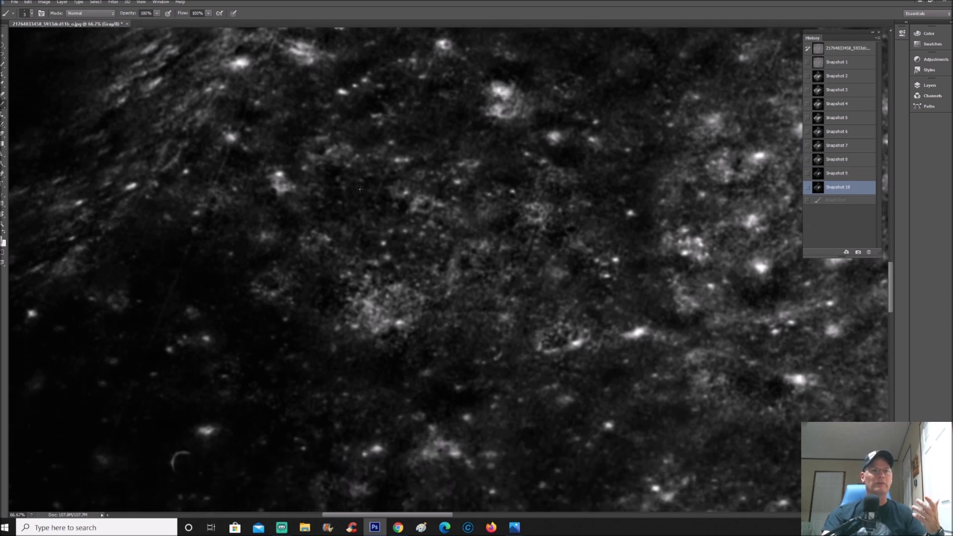
scroll(357, 202, down, 2)
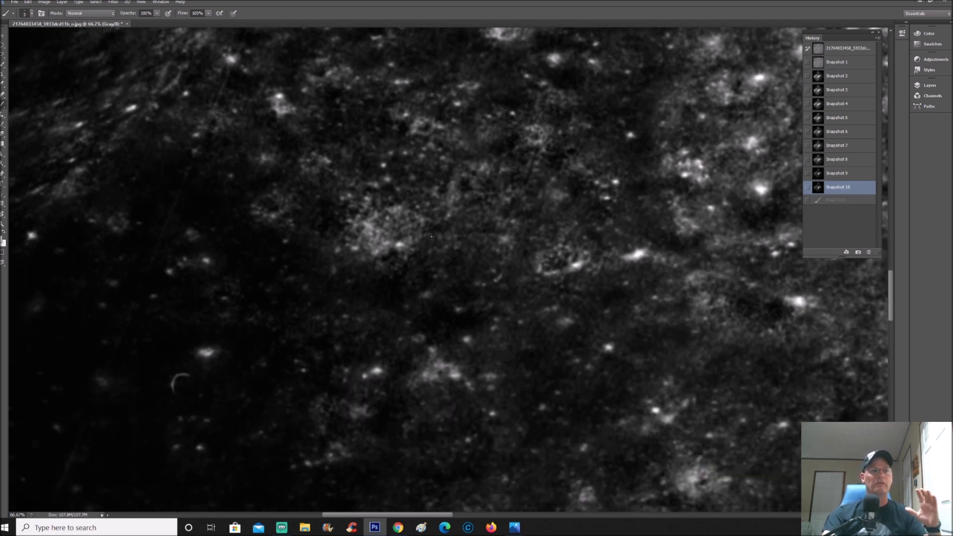
drag(431, 514, 399, 493)
scroll(374, 436, down, 2)
scroll(374, 436, down, 6)
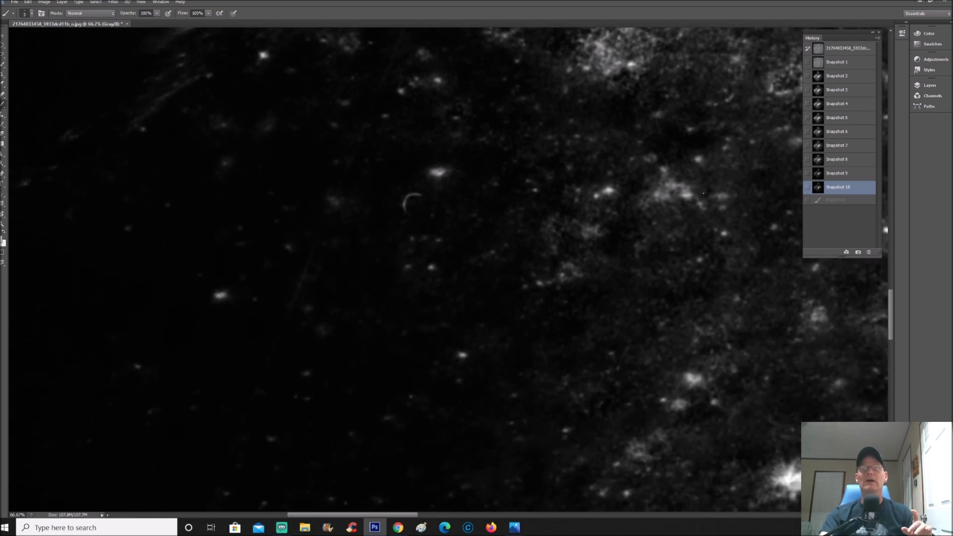
click(826, 159)
scroll(390, 249, down, 5)
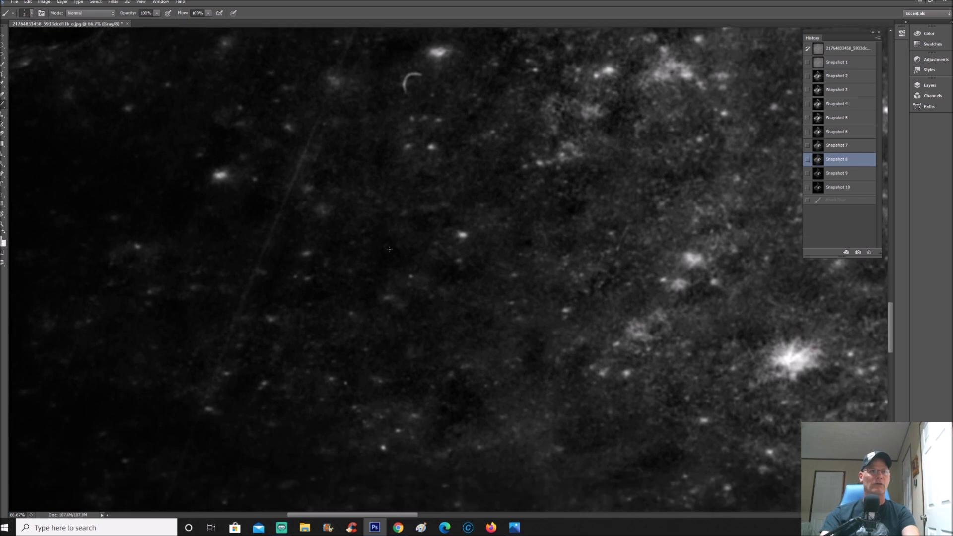
scroll(456, 230, down, 1)
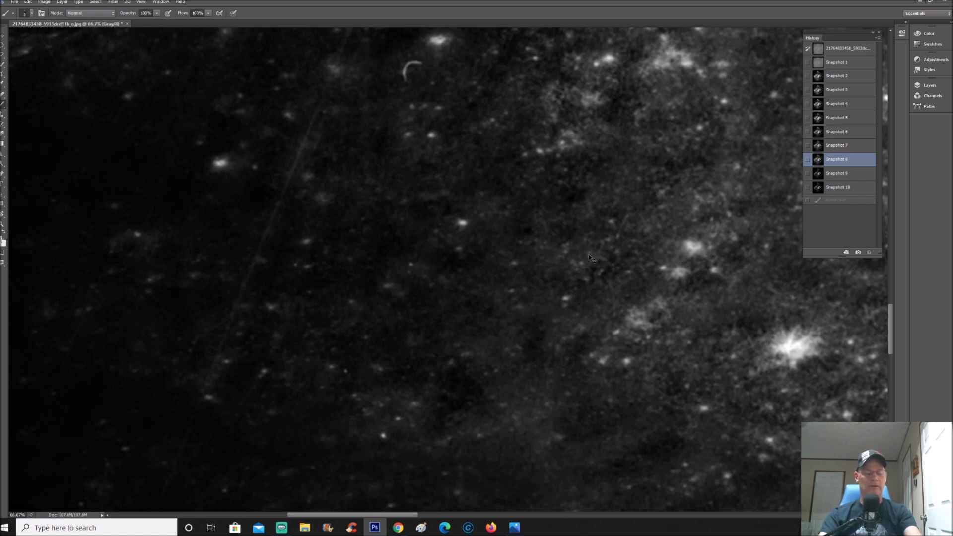
key(ctrl+minus)
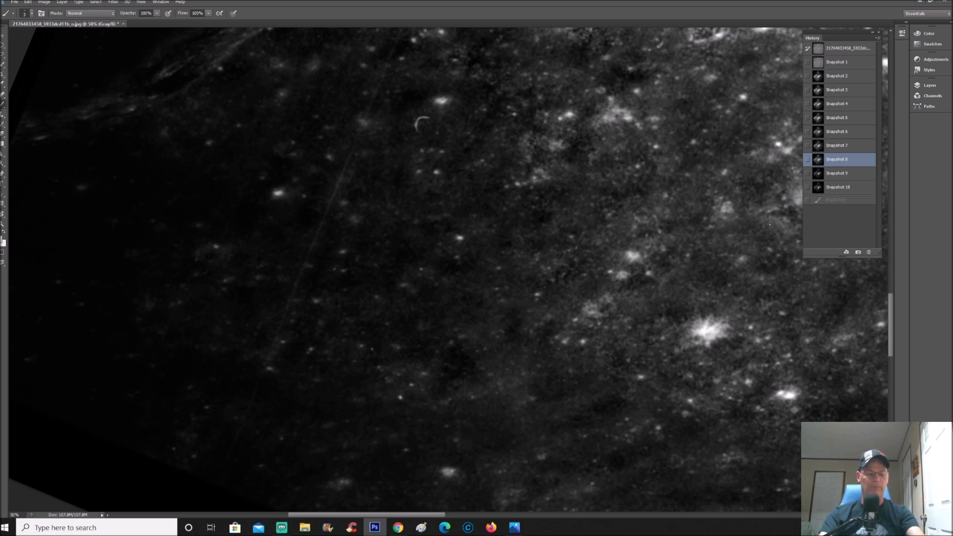
key(ctrl+plus)
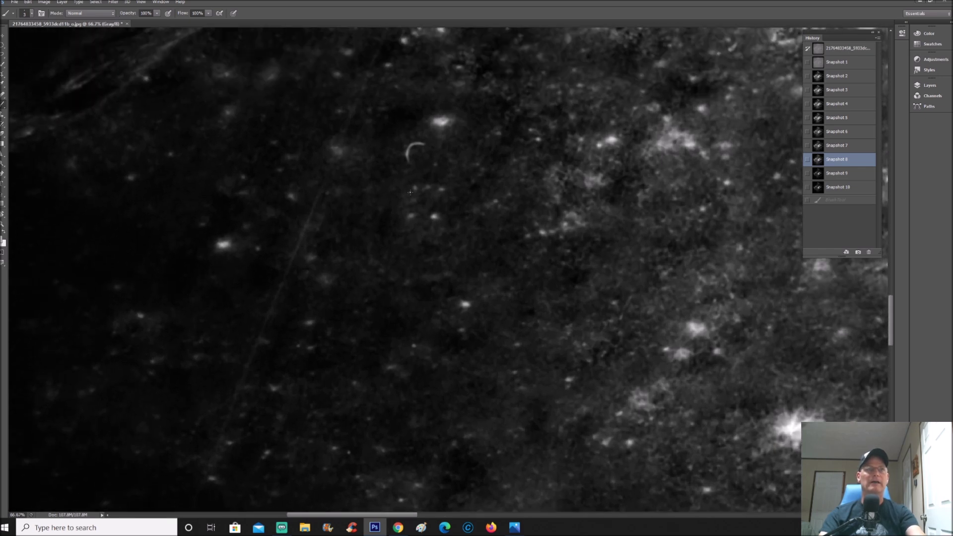
scroll(410, 193, up, 3)
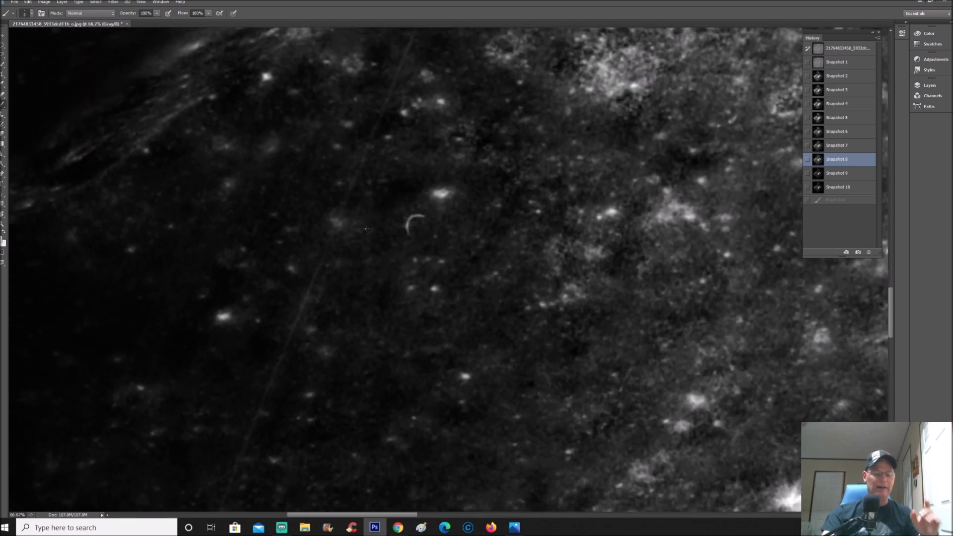
- Circle three bright spots along the faint diagonal line in white at 100%, from beside the crescent up to the slope's edge
key(ctrl+plus)
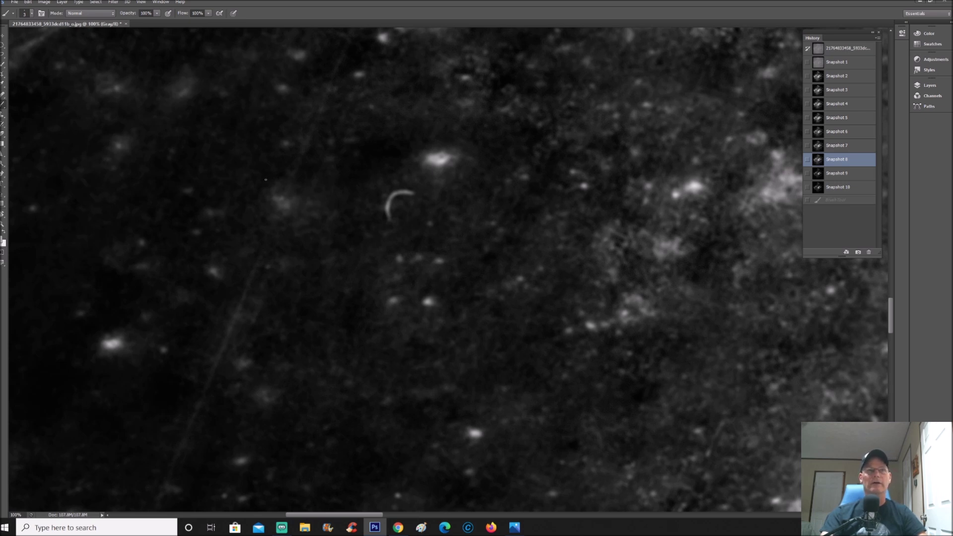
mouse_move(263, 181)
mouse_down()
mouse_move(274, 228)
mouse_move(304, 189)
mouse_move(263, 177)
mouse_up()
scroll(356, 171, up, 10)
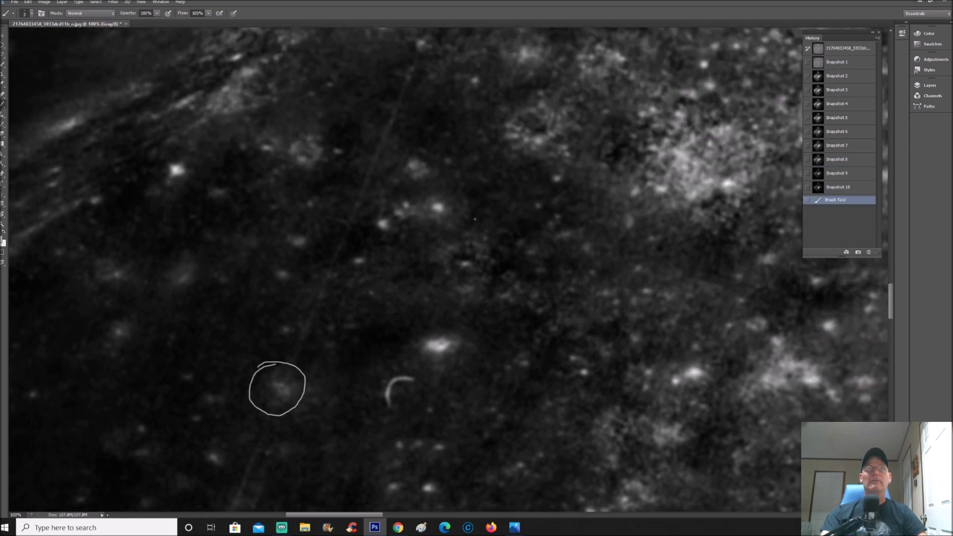
scroll(475, 219, up, 2)
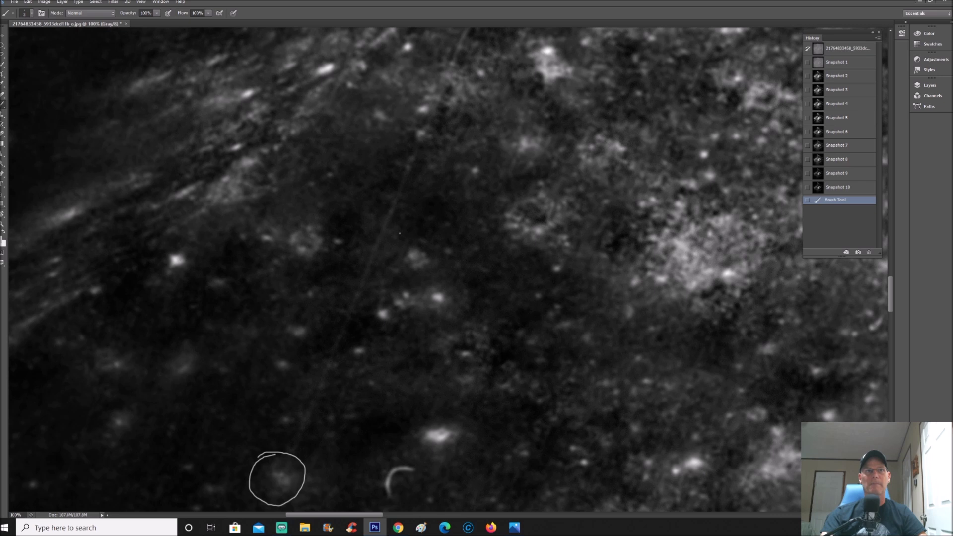
mouse_move(397, 236)
mouse_down()
mouse_move(409, 278)
mouse_move(445, 247)
mouse_move(407, 226)
mouse_up()
scroll(493, 241, up, 5)
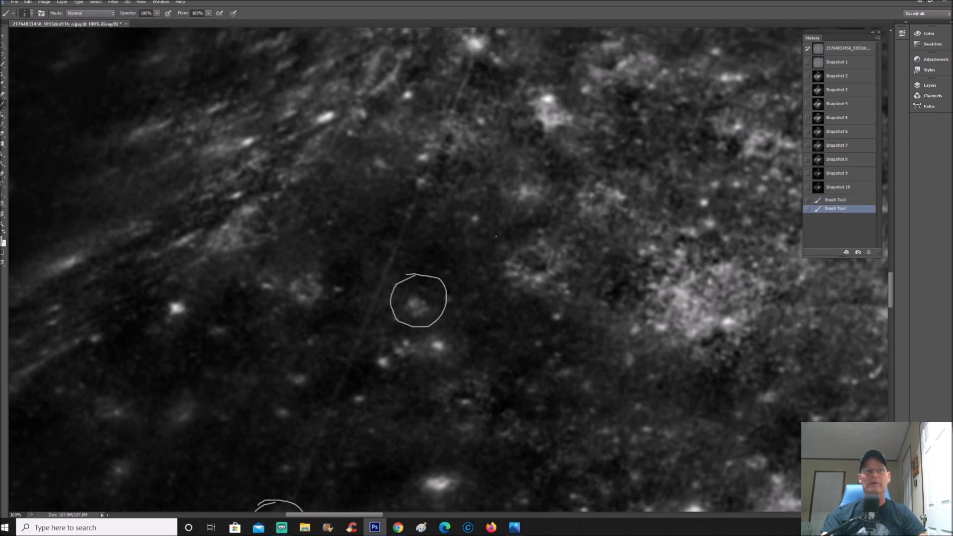
scroll(493, 241, up, 1)
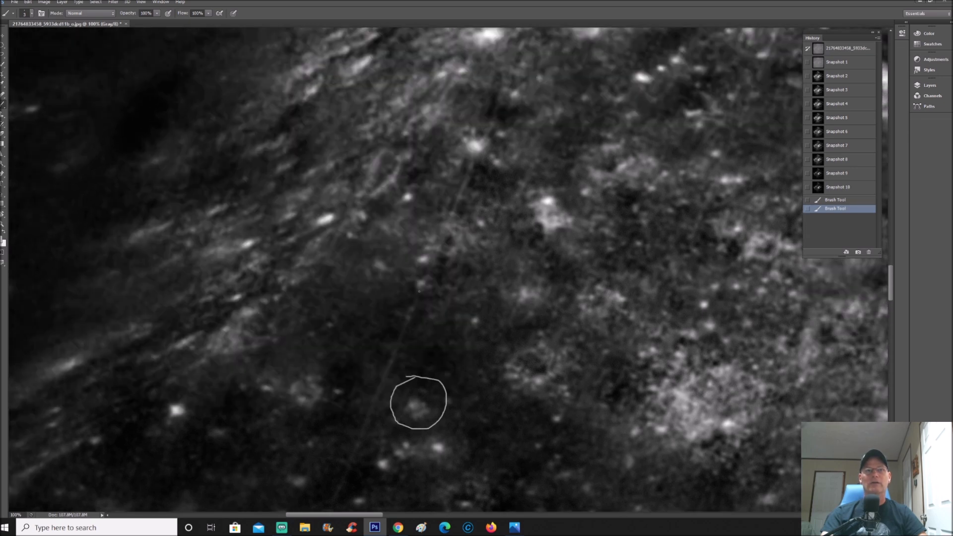
scroll(493, 241, up, 2)
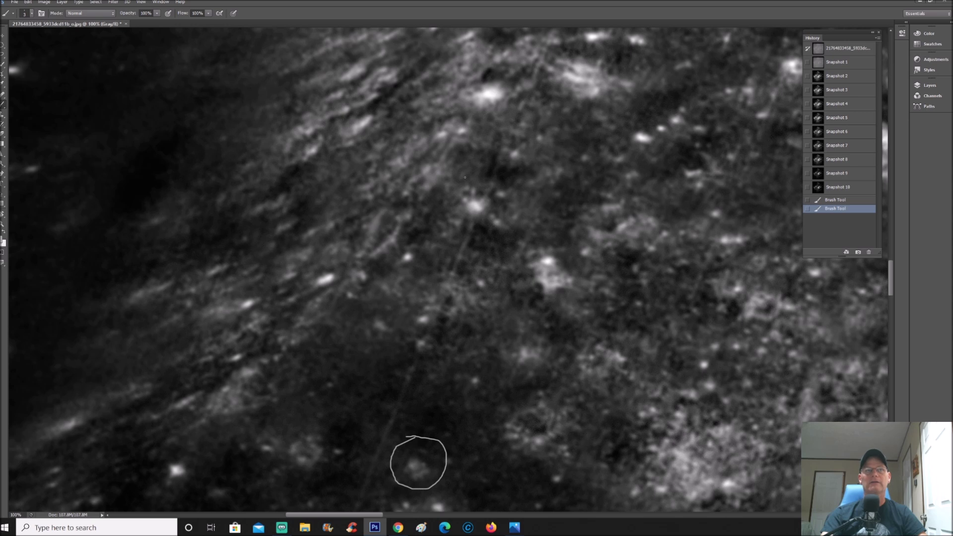
mouse_move(465, 177)
mouse_down()
mouse_move(457, 184)
mouse_move(470, 243)
mouse_move(505, 191)
mouse_move(474, 184)
mouse_up()
scroll(536, 197, up, 5)
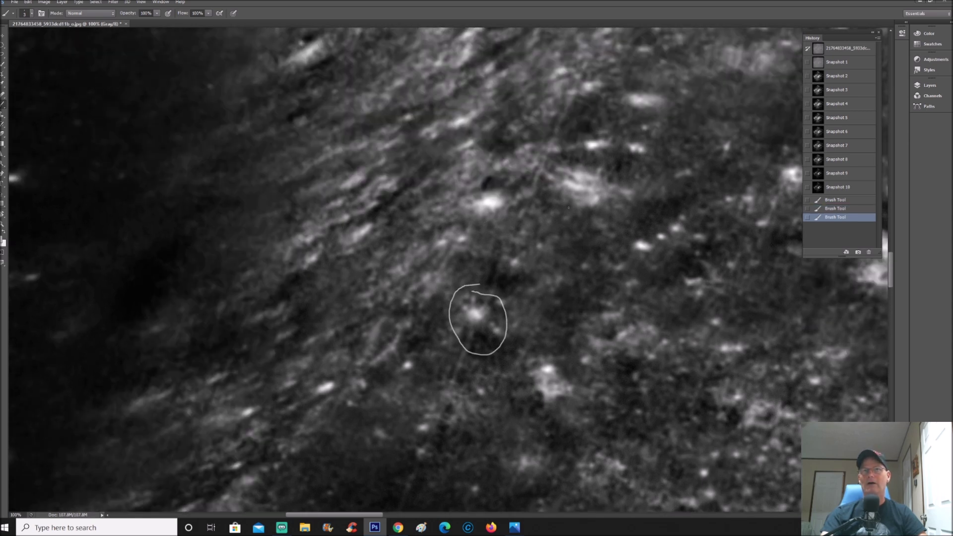
- Compare the slope and dark plain in Snapshot 10 and Snapshot 9 at 25%, then enlarge the Snapshot 9 view to 33.33%
scroll(563, 199, down, 4)
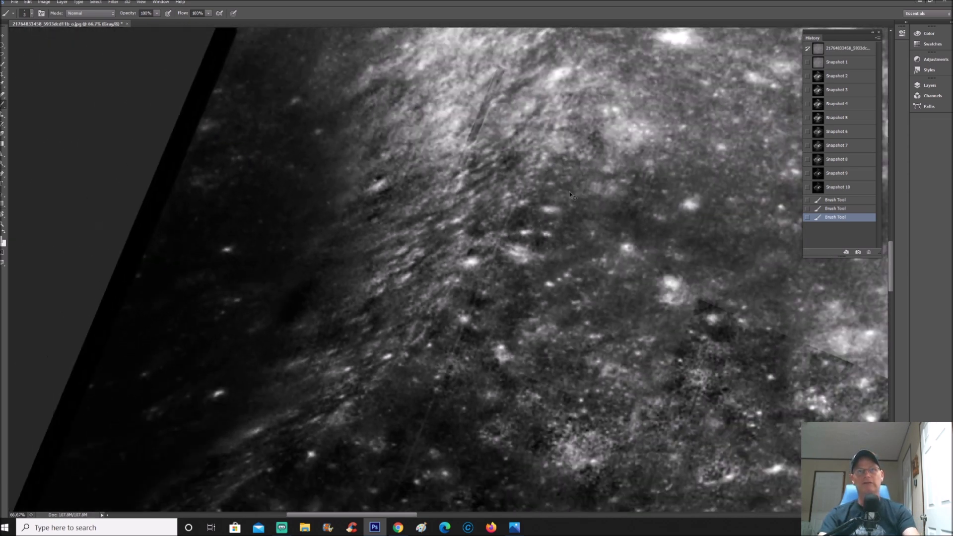
scroll(628, 169, down, 3)
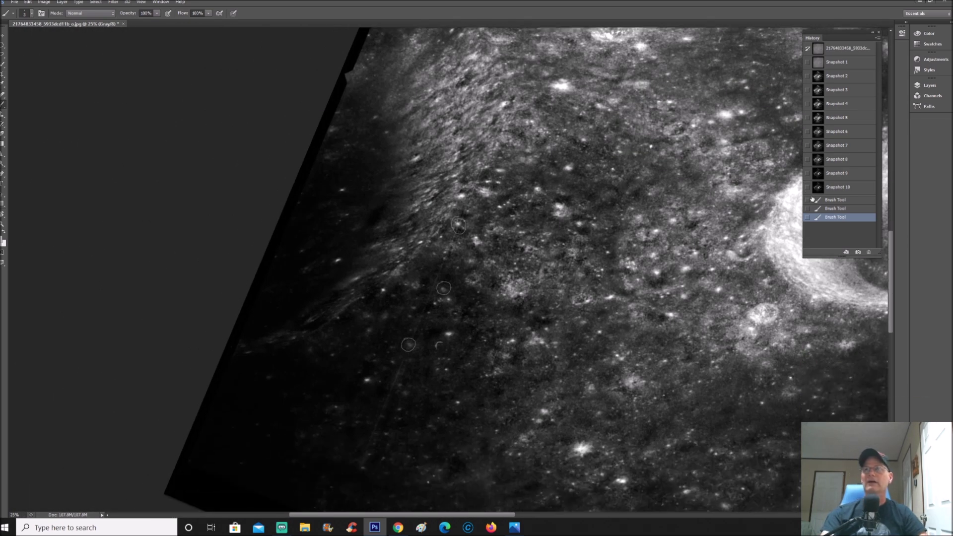
click(836, 187)
scroll(646, 195, down, 1)
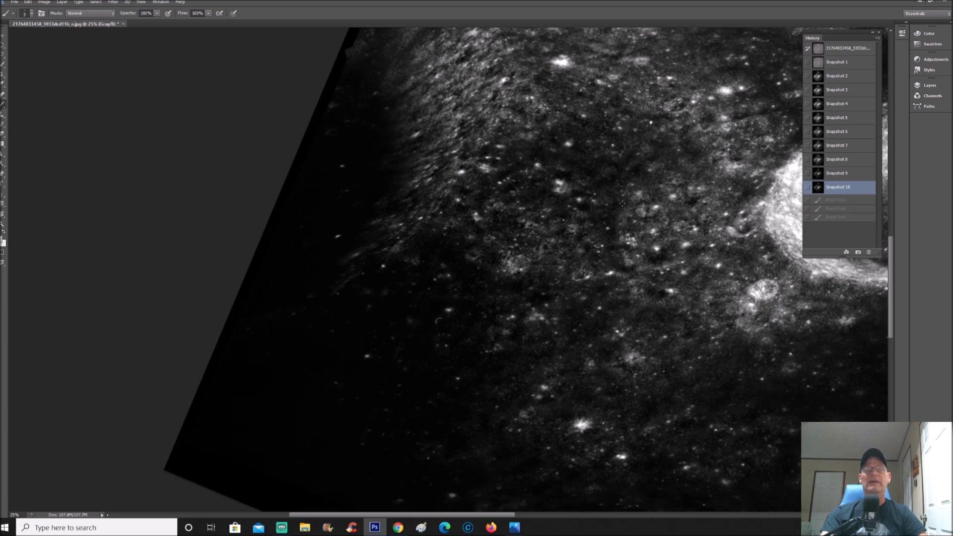
click(823, 175)
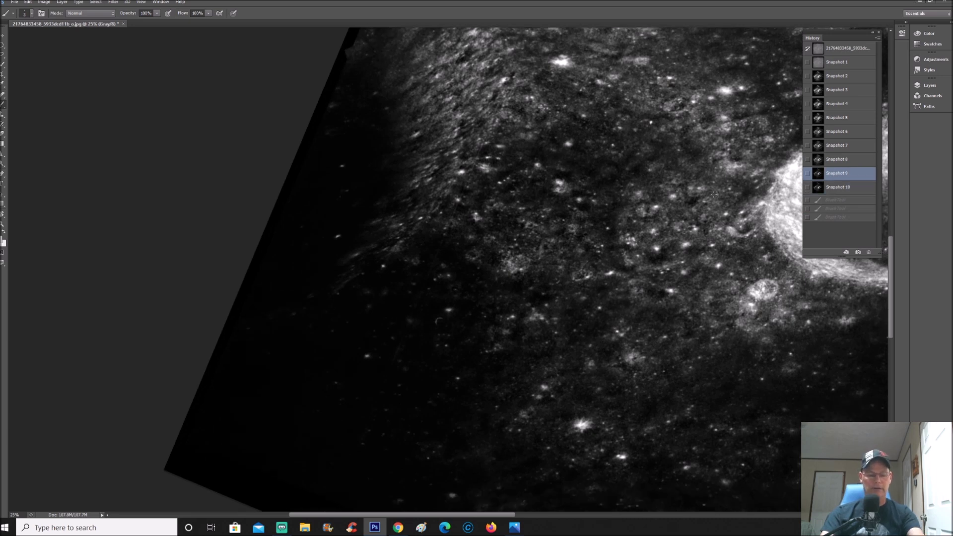
key(ctrl+plus)
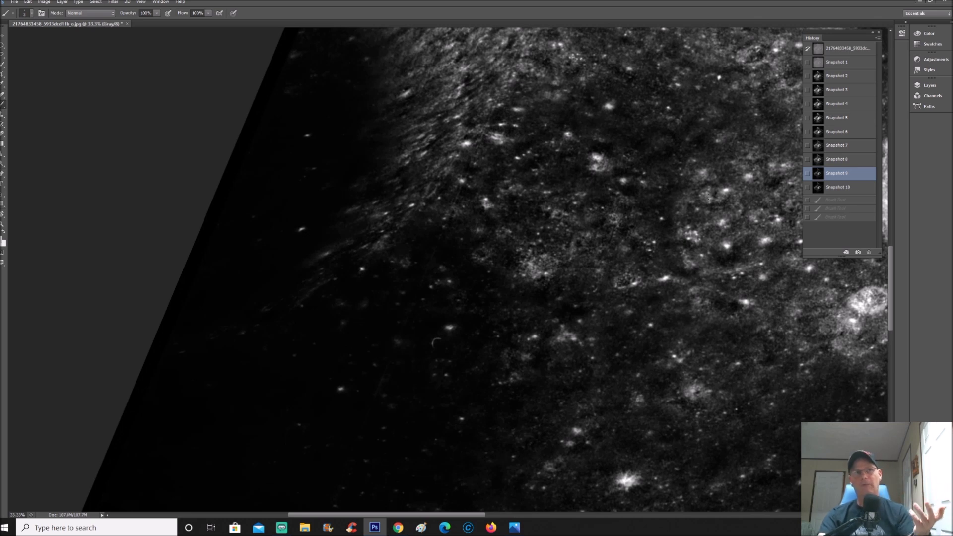
- Switch to Snapshot 7 and draw two small white arrows along the dark band above the rough slope at 50%
scroll(710, 198, up, 3)
scroll(670, 218, down, 4)
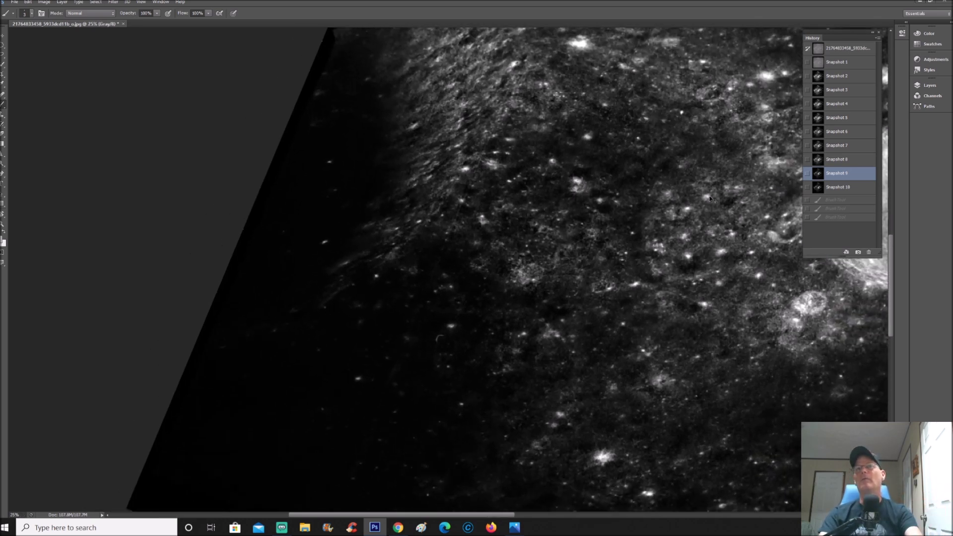
scroll(627, 245, up, 3)
scroll(627, 244, up, 4)
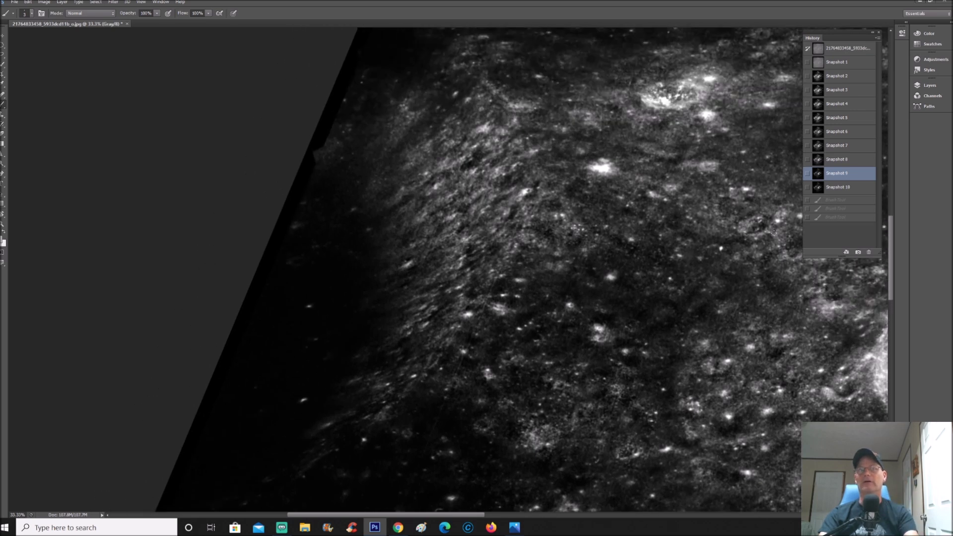
drag(892, 273, 901, 213)
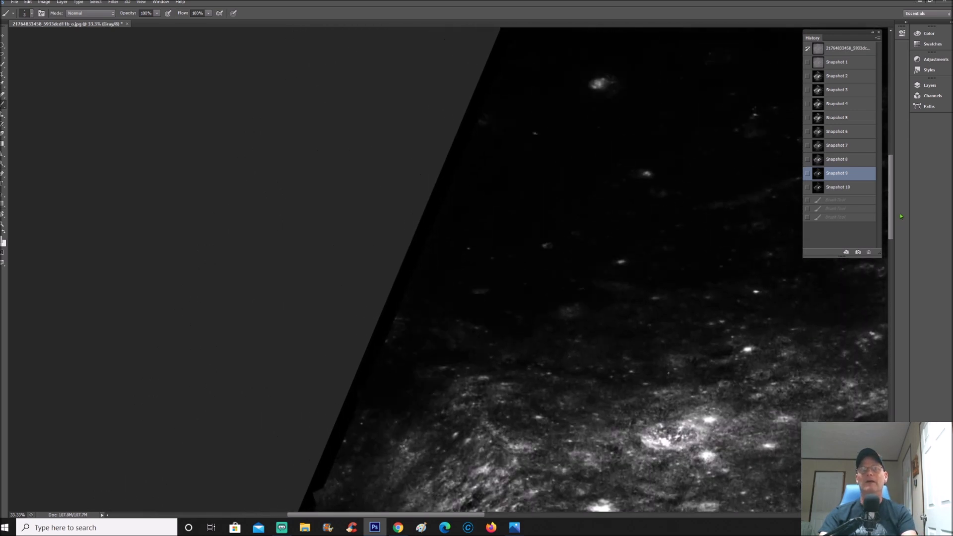
click(850, 146)
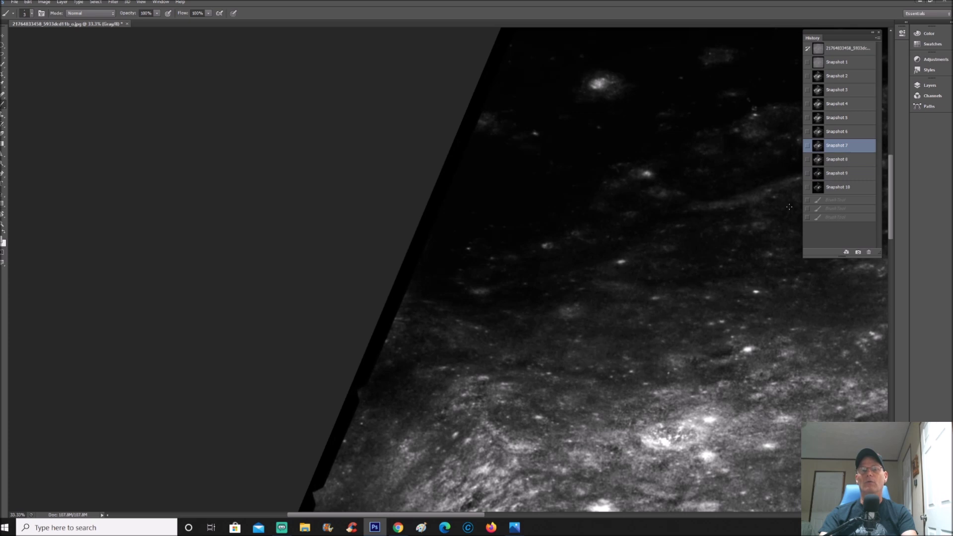
scroll(779, 212, down, 4)
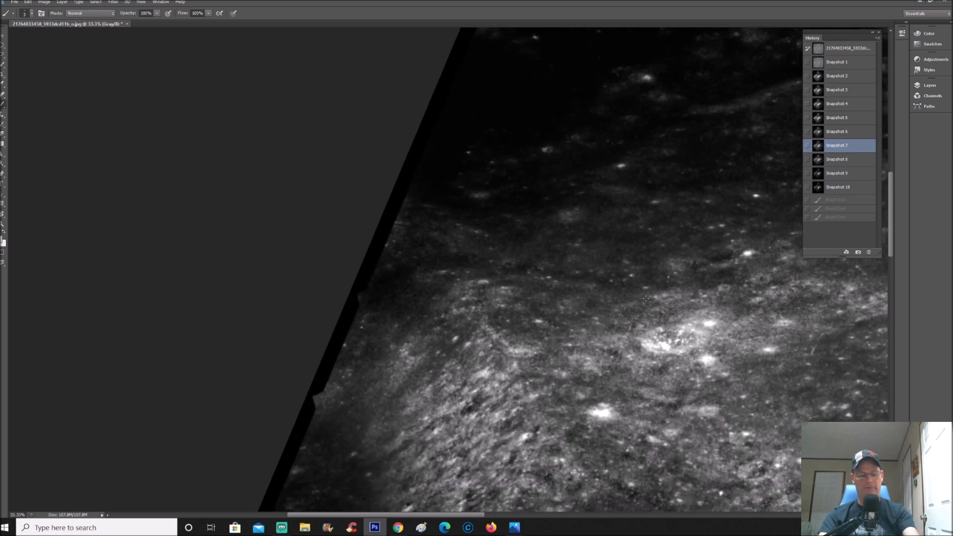
key(ctrl+plus)
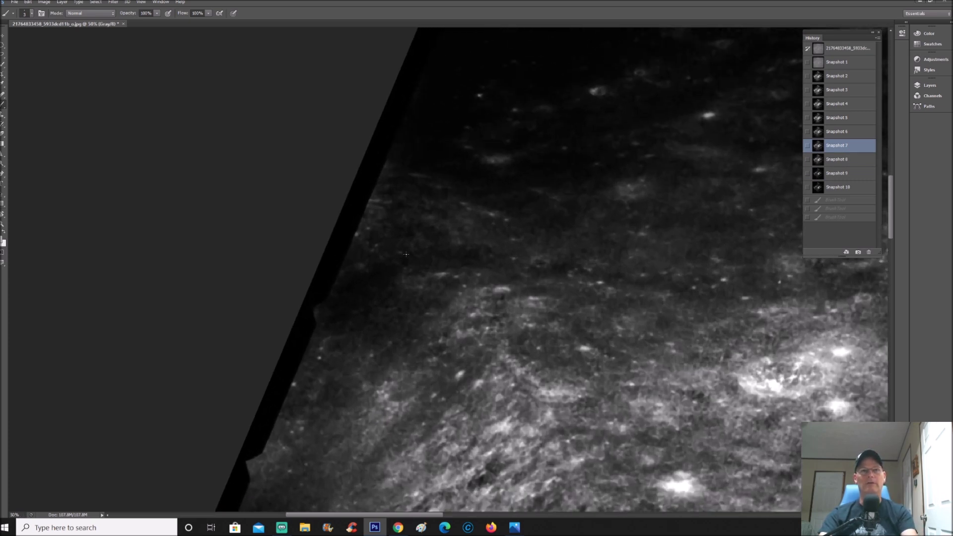
mouse_move(423, 261)
mouse_down()
mouse_move(405, 254)
mouse_move(426, 259)
mouse_move(416, 264)
mouse_up()
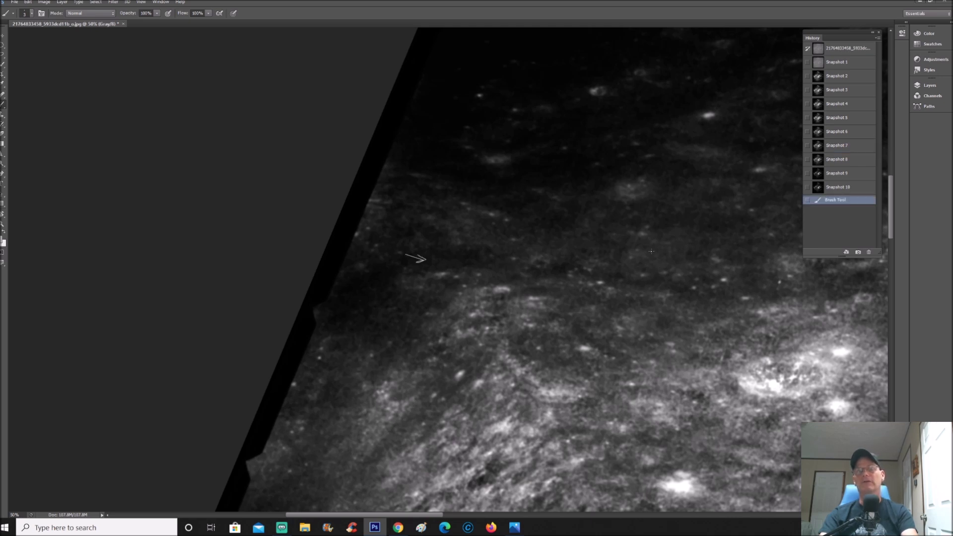
mouse_move(652, 252)
mouse_down()
mouse_move(676, 255)
mouse_move(662, 263)
mouse_up()
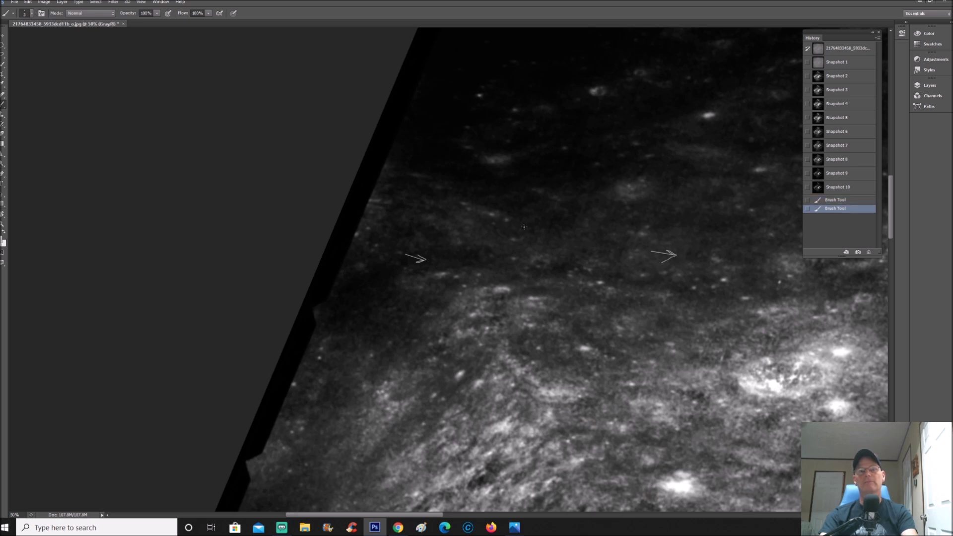
- Draw a third white arrow between the first two and trace a long white line from the rough slope's edge up to the dark band
mouse_move(536, 229)
mouse_down()
mouse_move(507, 226)
mouse_move(526, 230)
mouse_move(527, 220)
mouse_up()
scroll(665, 230, down, 2)
scroll(666, 229, down, 8)
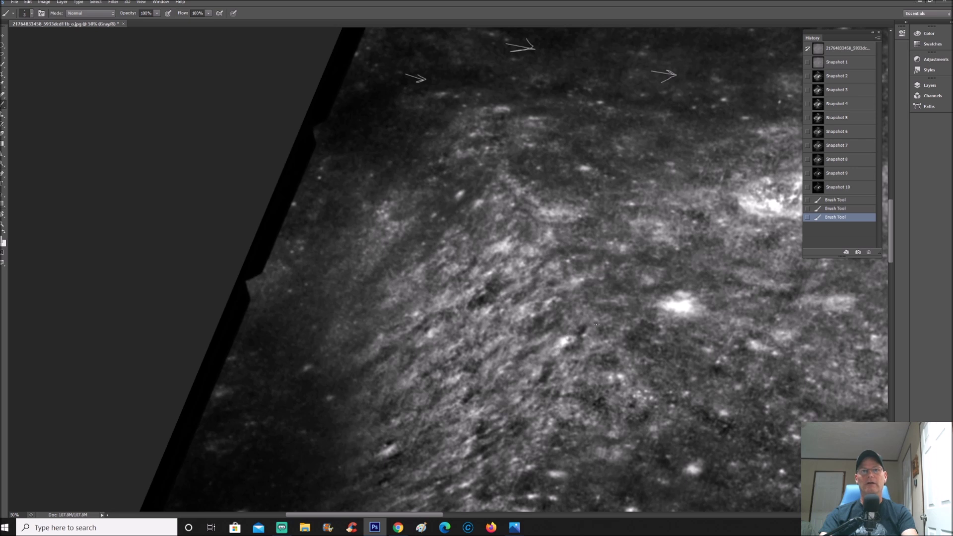
scroll(571, 329, down, 5)
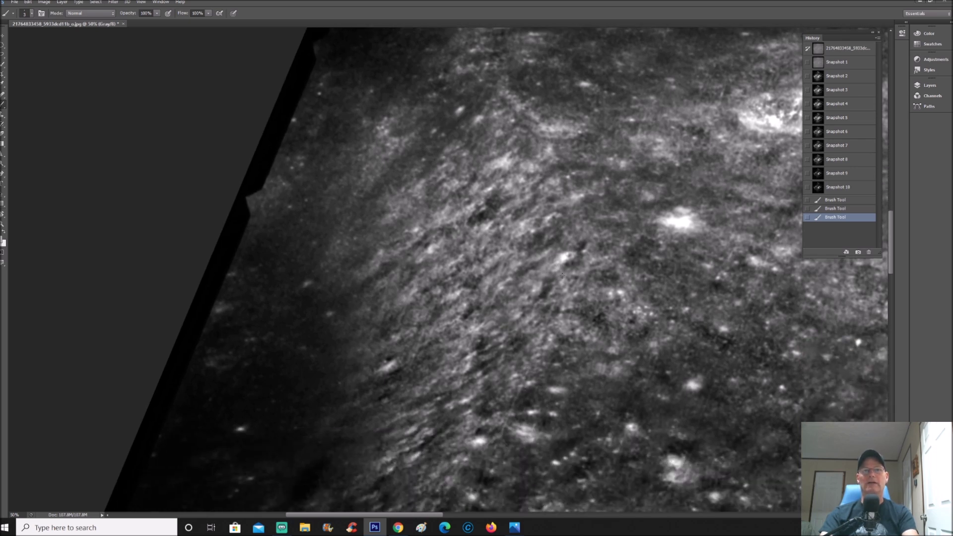
drag(529, 368, 657, 42)
scroll(666, 63, up, 7)
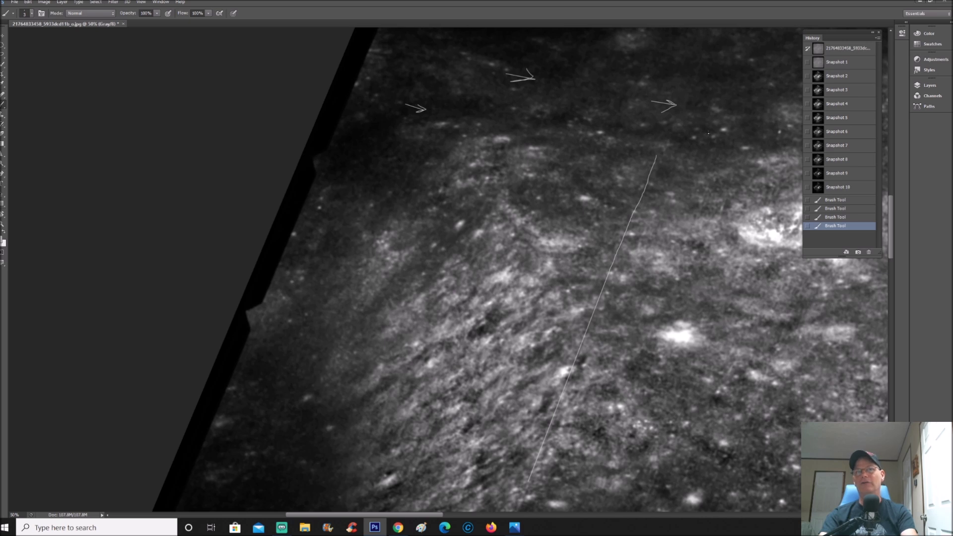
scroll(709, 129, down, 1)
scroll(711, 185, up, 2)
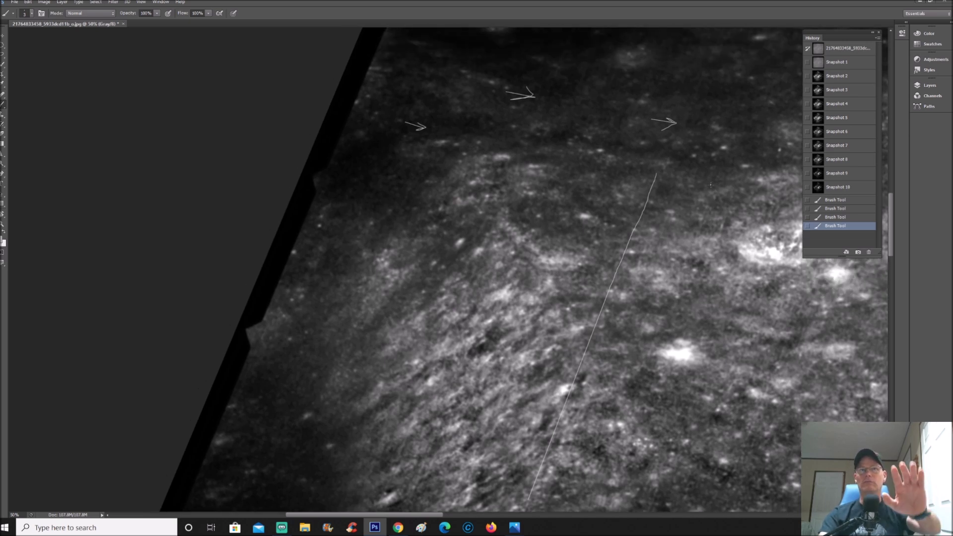
scroll(712, 185, up, 2)
scroll(638, 153, down, 2)
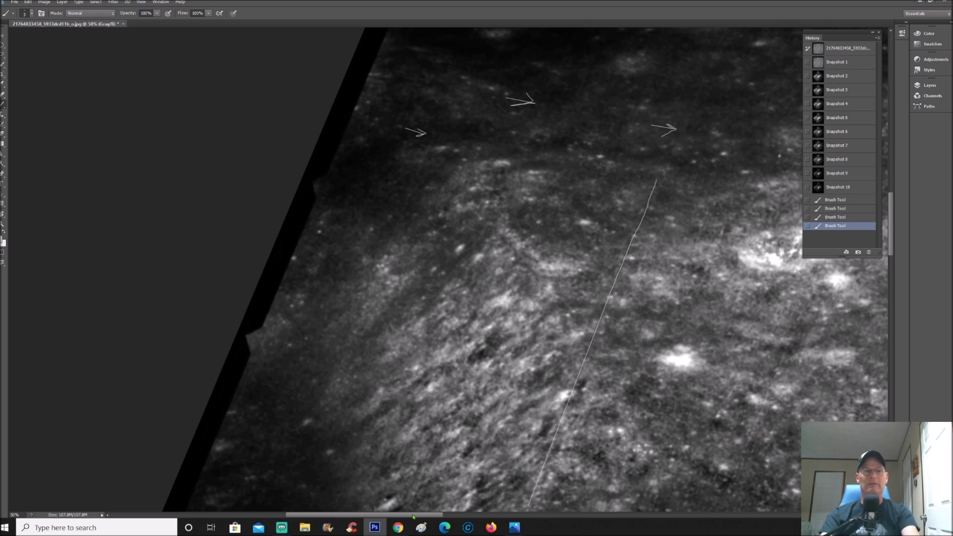
- Draw a white arrow at the dark streak beside the bright spot above the bright patch, and circle the small area just below it
scroll(413, 517, right, 5)
scroll(414, 517, up, 2)
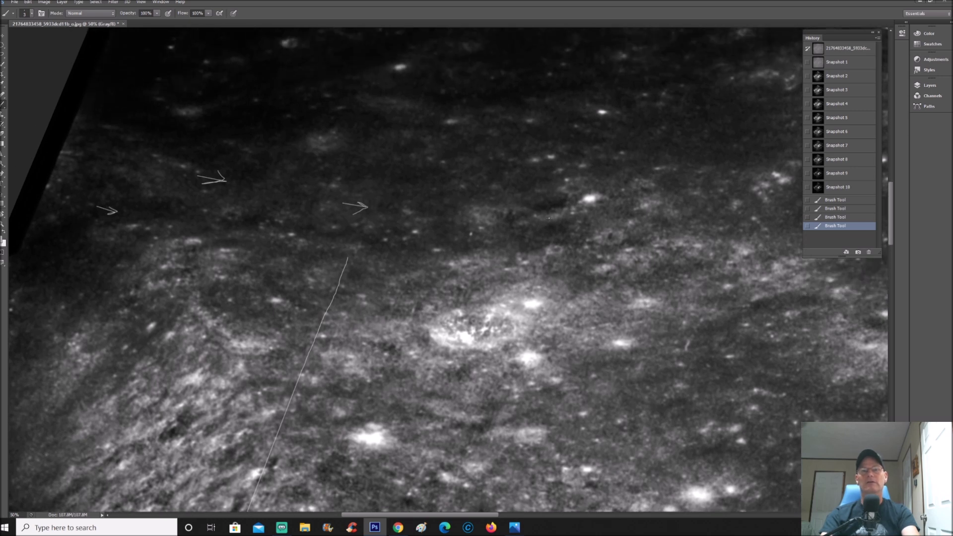
drag(549, 219, 549, 199)
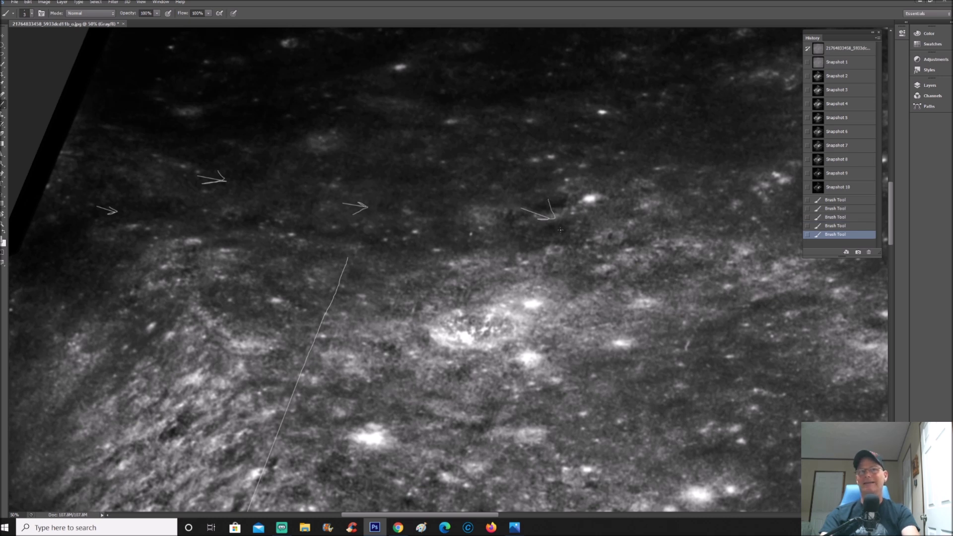
mouse_move(550, 230)
mouse_down()
mouse_move(535, 259)
mouse_move(553, 229)
mouse_up()
- Circle the faint curved formation in the dark terrain beyond the arrow with a large white oval at 100%
key(ctrl+plus)
key(ctrl+plus)
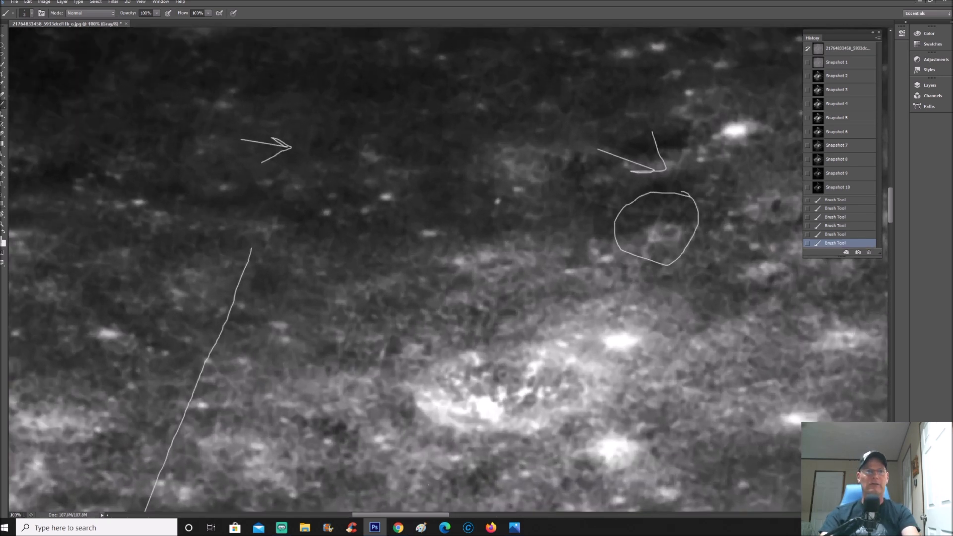
drag(420, 515, 446, 515)
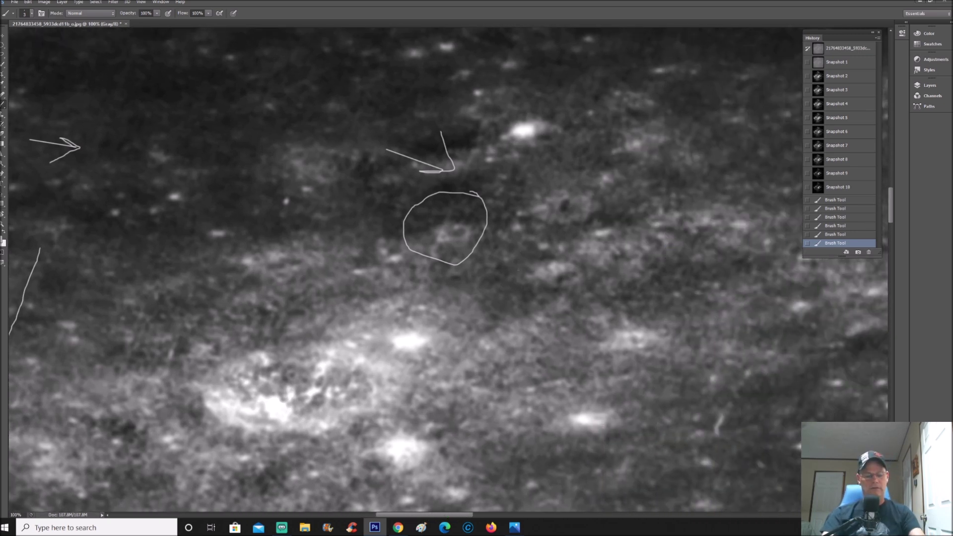
scroll(512, 262, up, 1)
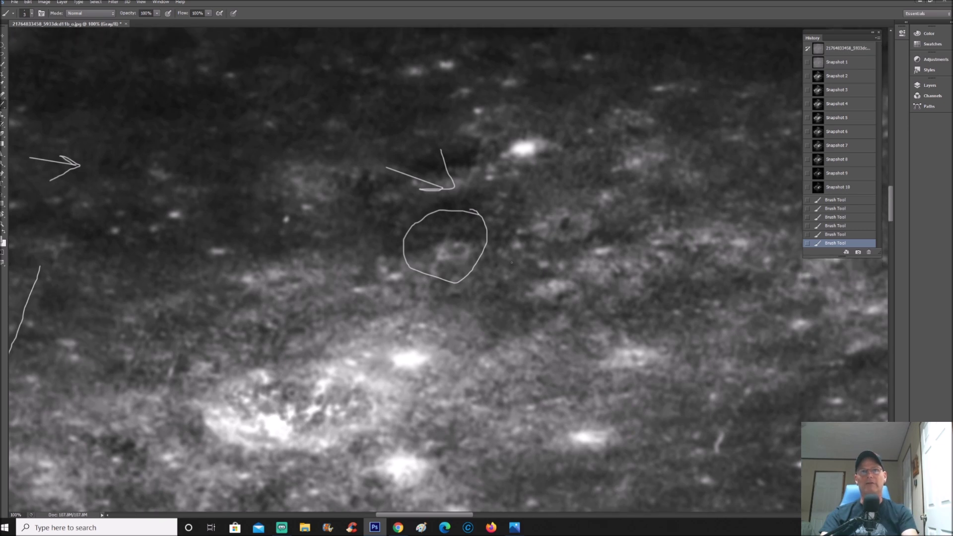
key(ctrl+minus)
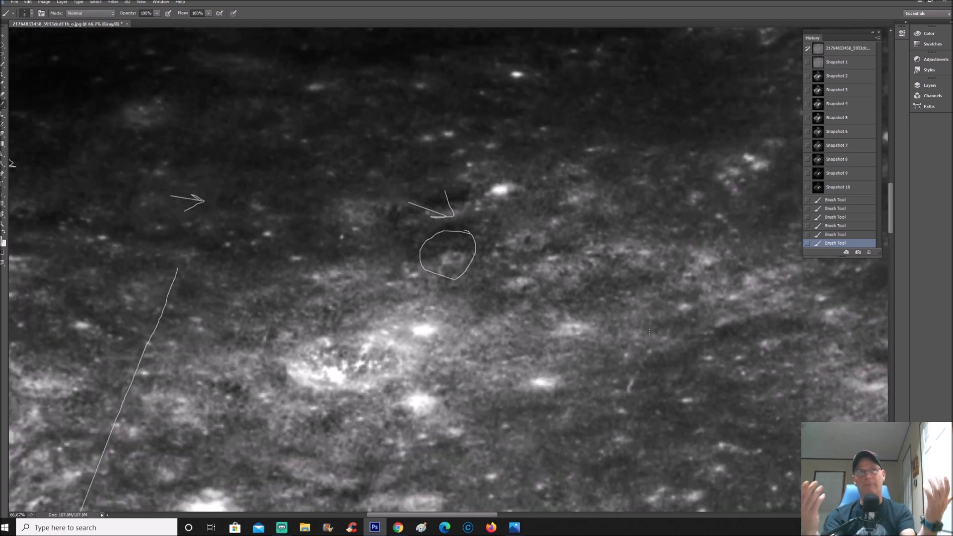
scroll(652, 325, up, 2)
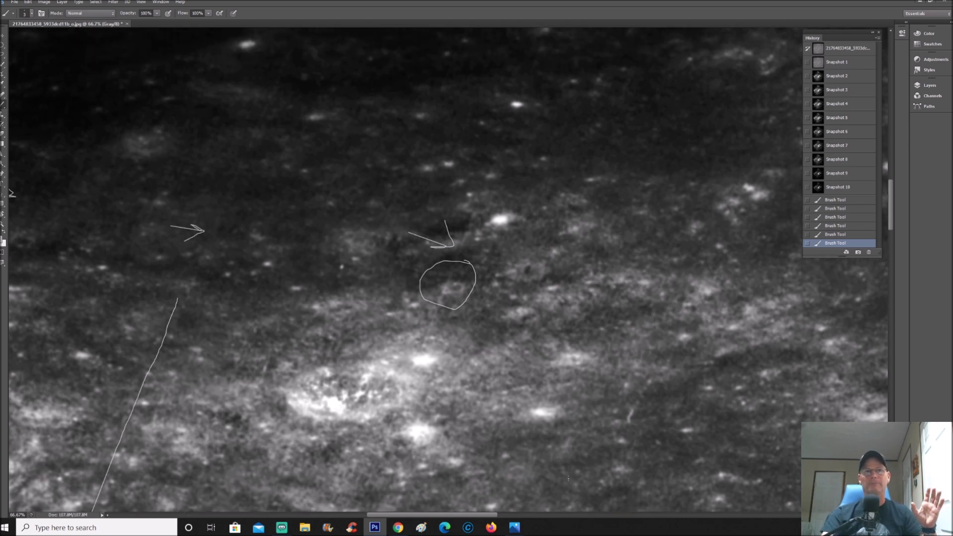
scroll(489, 495, right, 6)
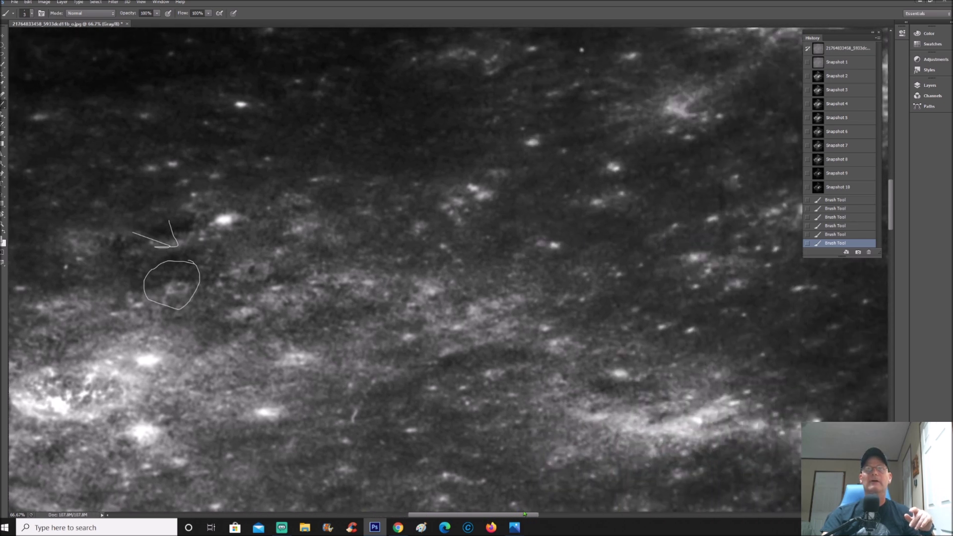
scroll(529, 492, up, 8)
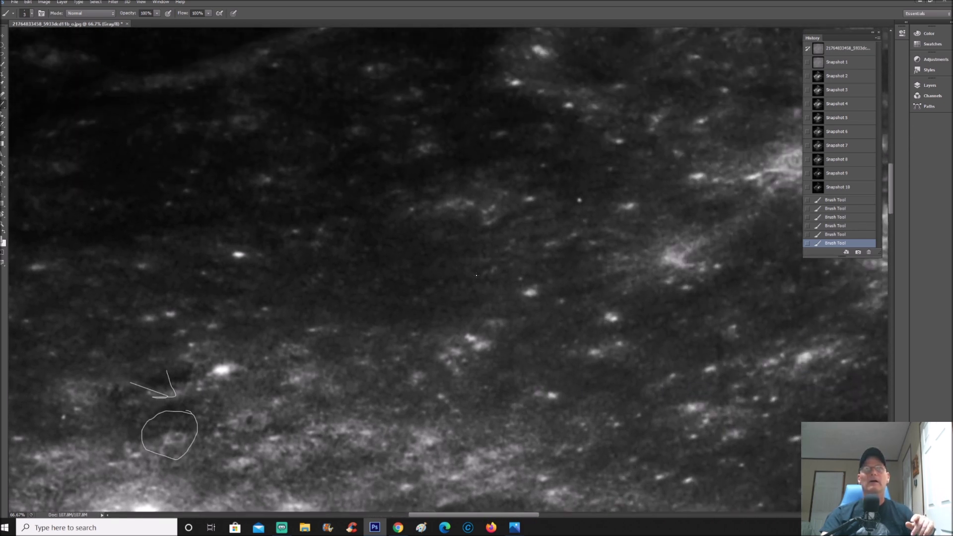
key(ctrl+plus)
mouse_move(548, 243)
mouse_down()
mouse_move(490, 226)
mouse_move(451, 227)
mouse_move(379, 277)
mouse_move(507, 359)
mouse_move(603, 269)
mouse_move(529, 240)
mouse_up()
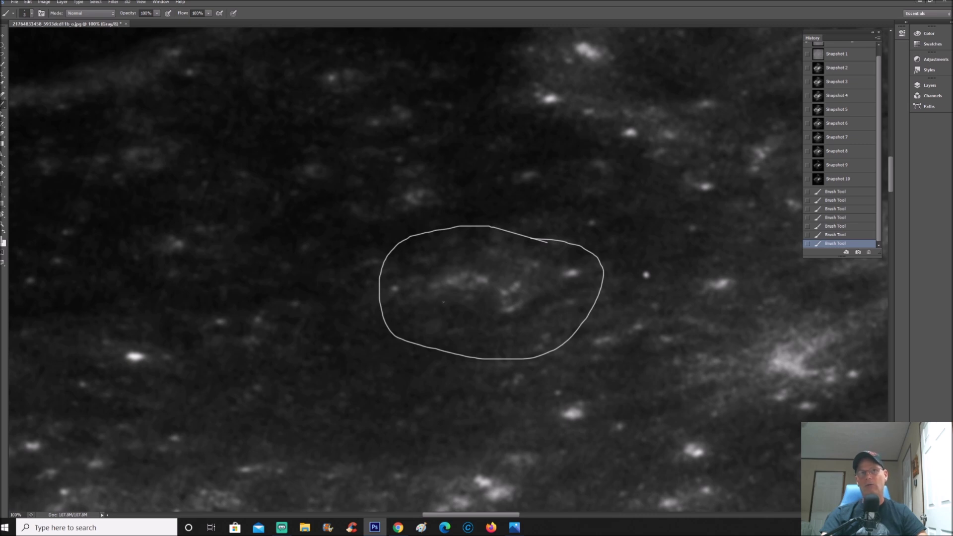
- Trace the formation's lower edge, bright tip and tail inside the oval, adding two short white dashes on its body
mouse_move(437, 305)
mouse_down()
mouse_move(453, 297)
mouse_move(496, 310)
mouse_move(548, 296)
mouse_move(563, 286)
mouse_move(549, 262)
mouse_up()
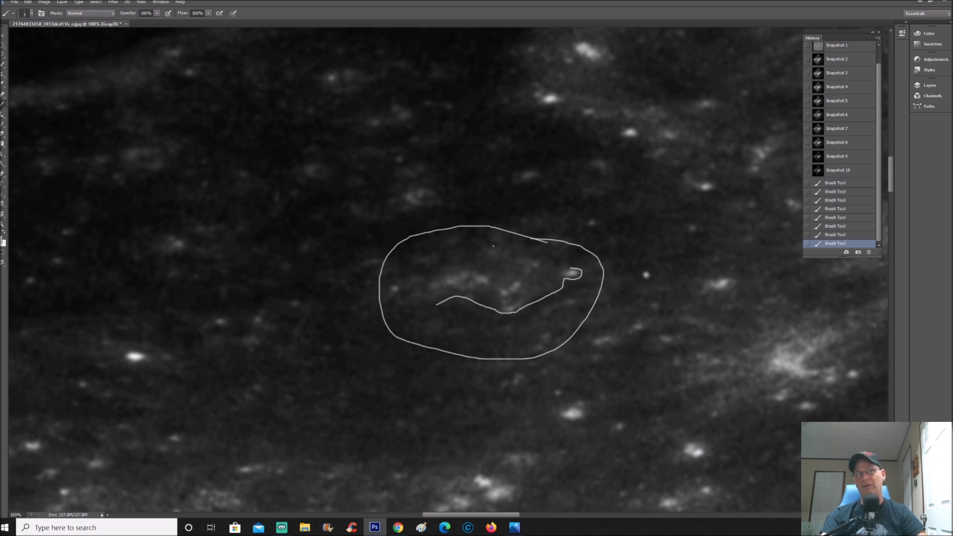
drag(533, 261, 538, 260)
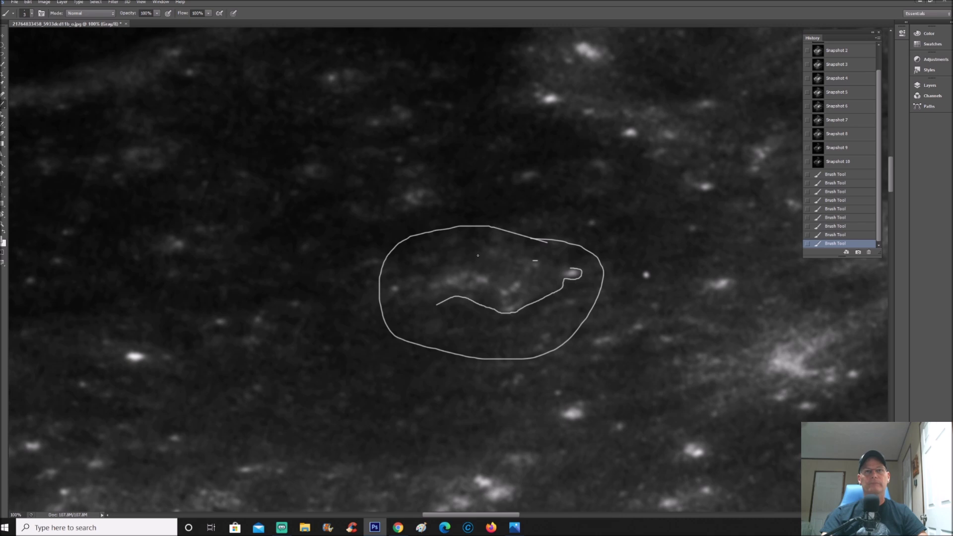
mouse_move(484, 247)
mouse_down()
mouse_move(449, 271)
mouse_move(392, 277)
mouse_move(411, 304)
mouse_move(457, 299)
mouse_up()
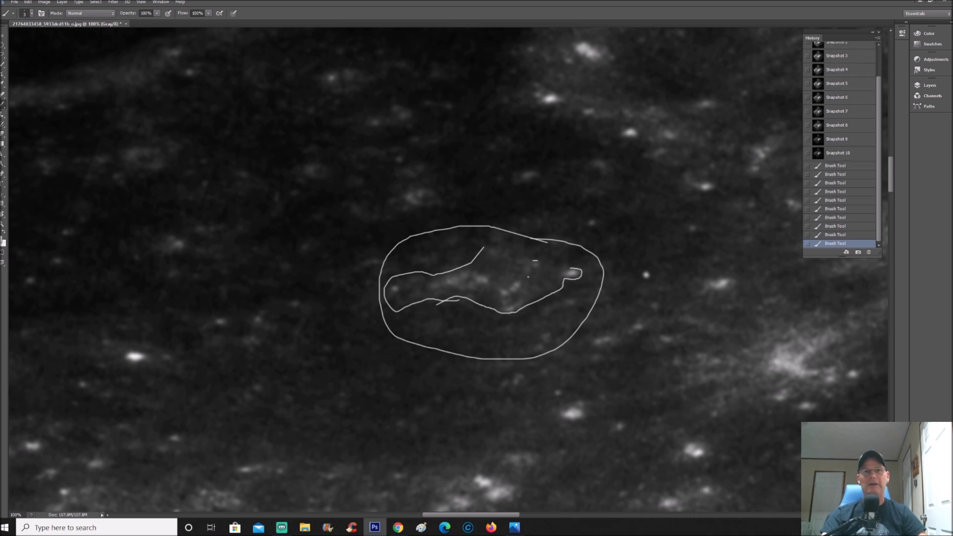
drag(512, 289, 519, 292)
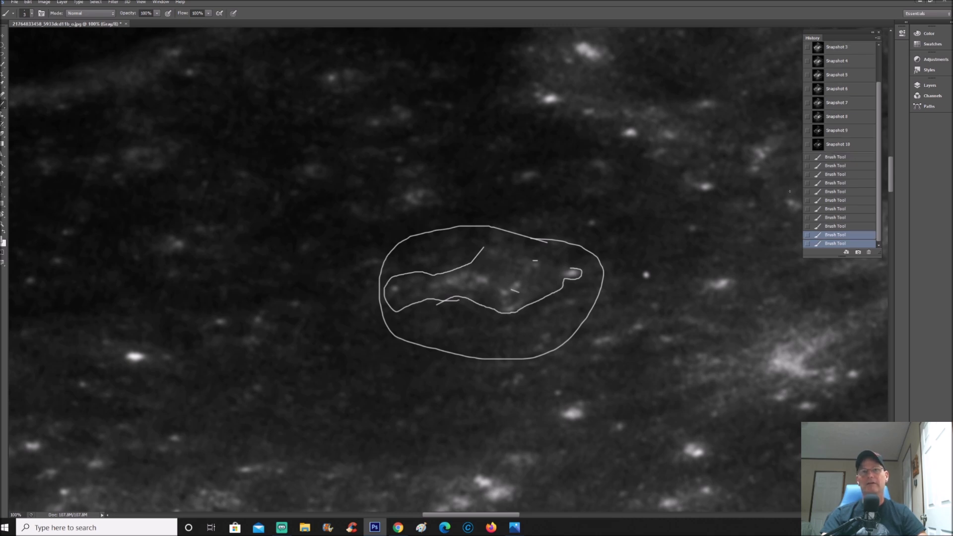
- Roll the history back to the second arrow's brush stroke
click(844, 158)
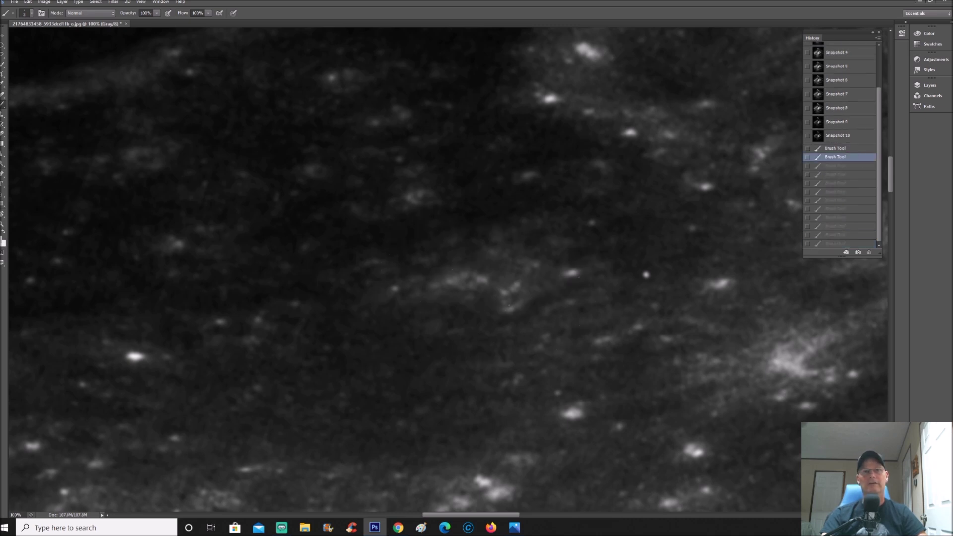
key(ctrl+minus)
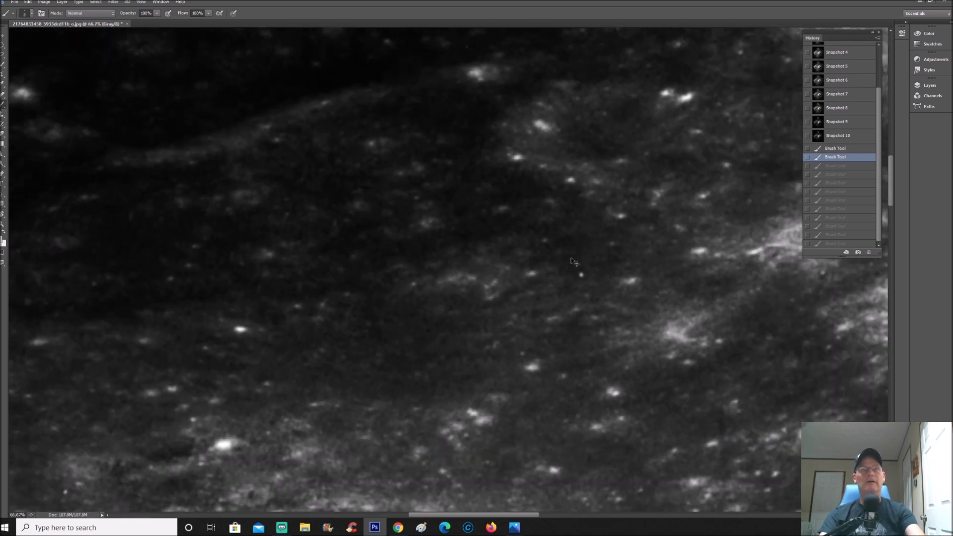
scroll(573, 261, left, 3)
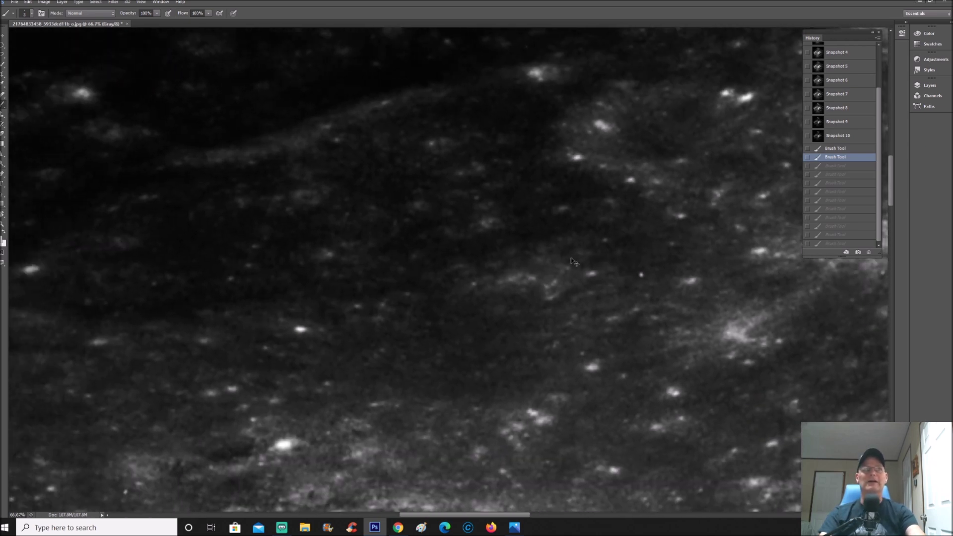
- Add a small white brush mark just above the tiny dark spot near the bright spot over the bright patch at 100%
scroll(574, 262, down, 5)
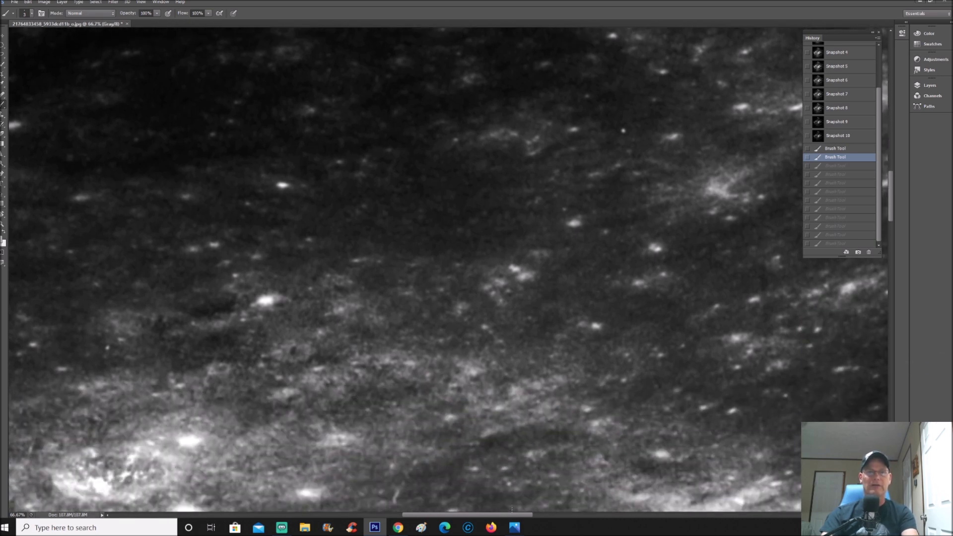
scroll(425, 416, left, 1)
scroll(425, 416, down, 4)
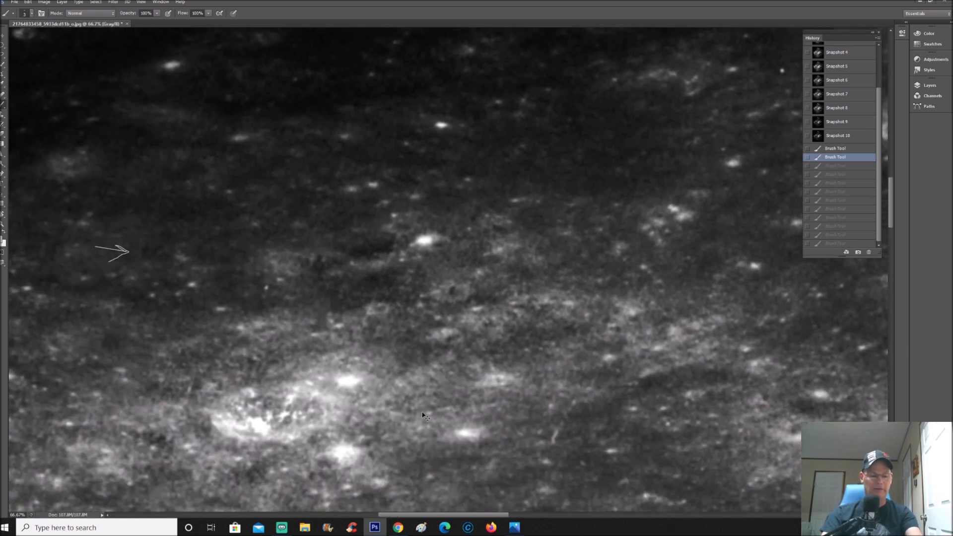
key(ctrl+plus)
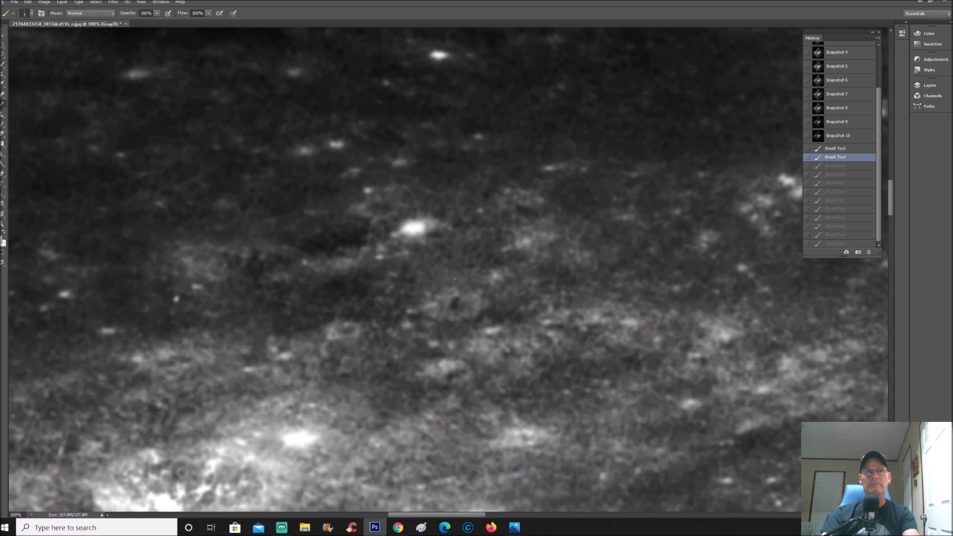
drag(454, 279, 454, 285)
- Examine the terrain from the marked dark band down to the rough slope and the large bright crater at 25%
key(ctrl+minus)
key(ctrl+minus)
key(ctrl+minus)
key(ctrl+minus)
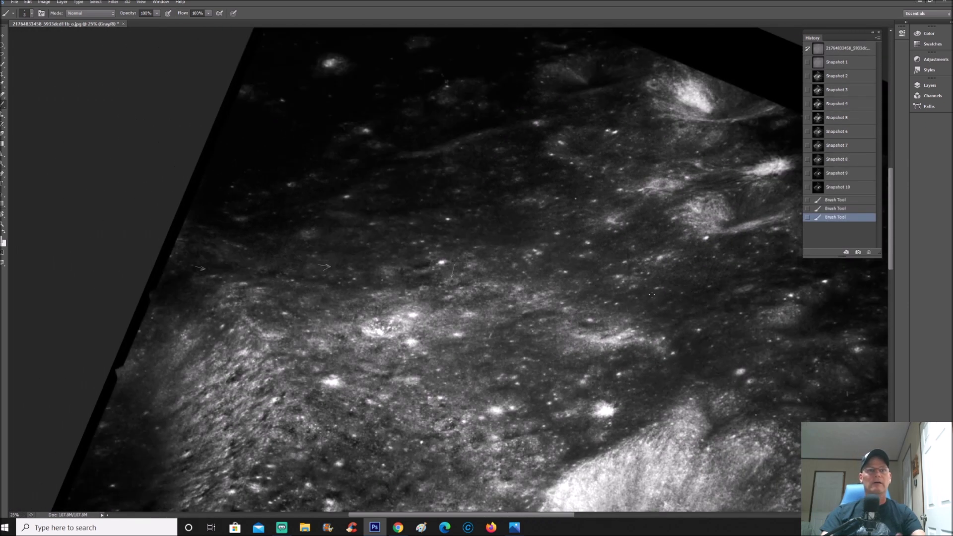
scroll(615, 300, down, 5)
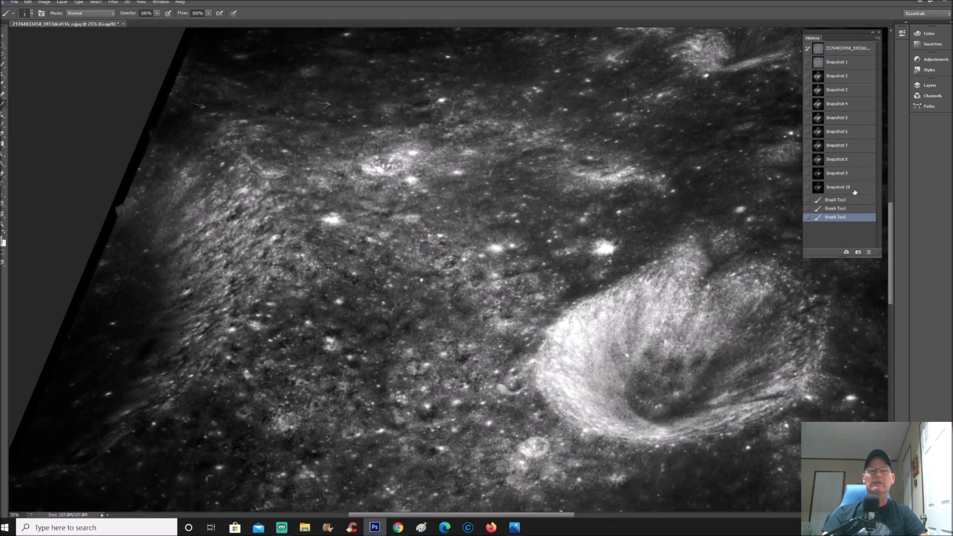
- Restore Snapshot 10 and circle the small curved formation just outside the large bright crater's rim at 66.67%
click(840, 187)
scroll(505, 434, down, 5)
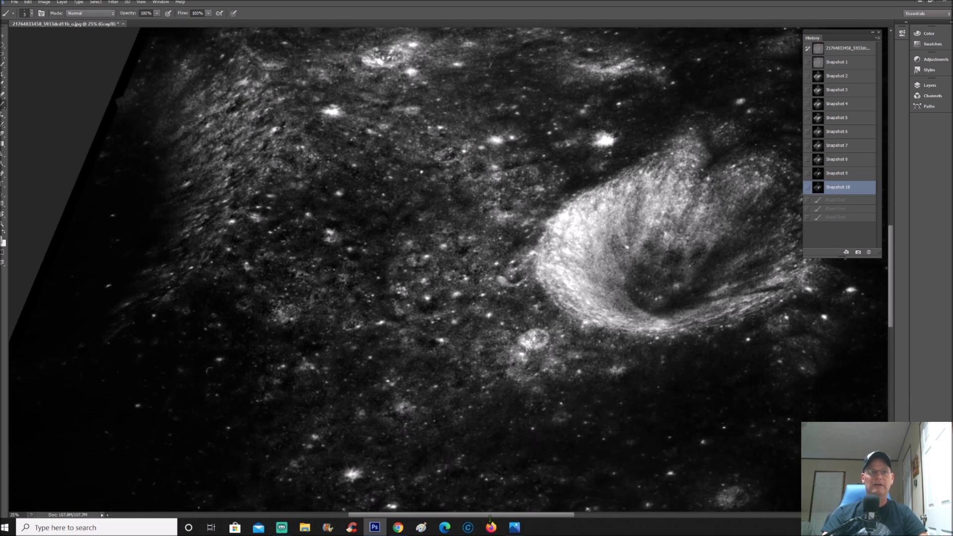
drag(495, 515, 505, 516)
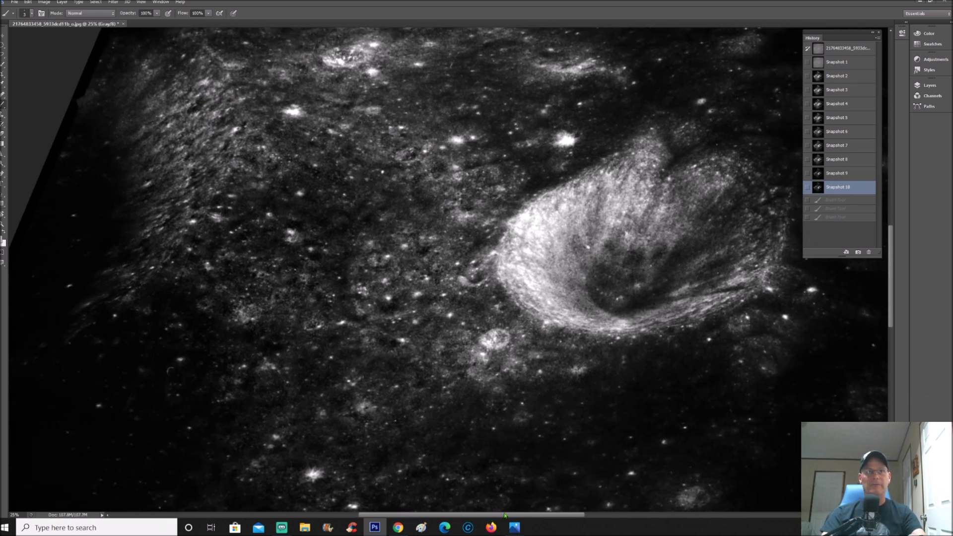
key(ctrl+plus)
key(ctrl+plus)
key(ctrl+plus)
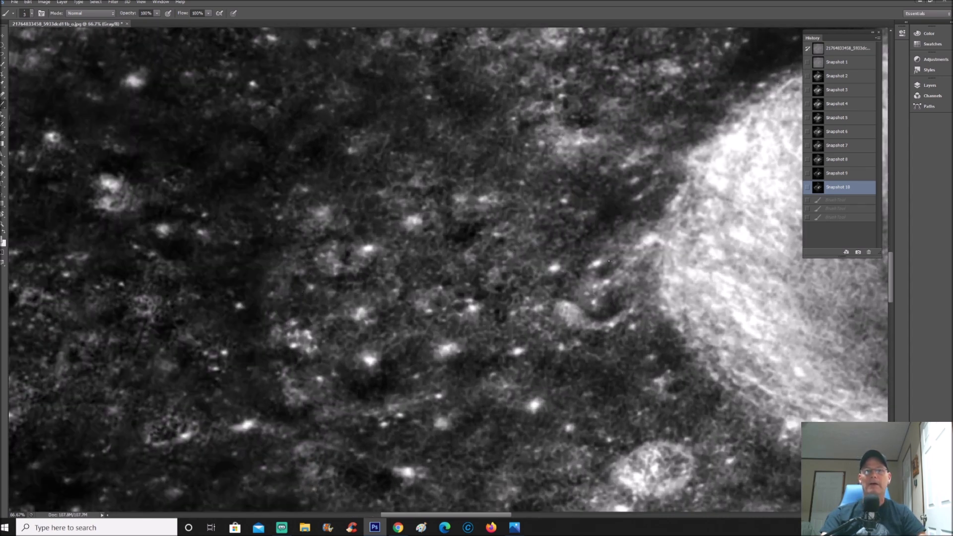
mouse_move(603, 259)
mouse_down()
mouse_move(584, 259)
mouse_move(568, 303)
mouse_move(640, 292)
mouse_move(620, 279)
mouse_up()
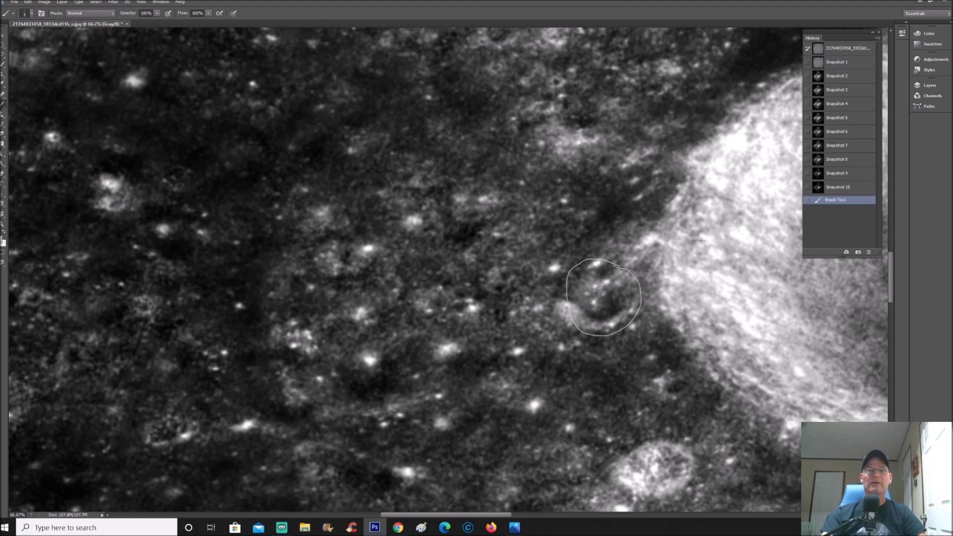
- Examine the circled formation at 100%, and the bright spots on the large crater's dark floor at 200%
key(ctrl+plus)
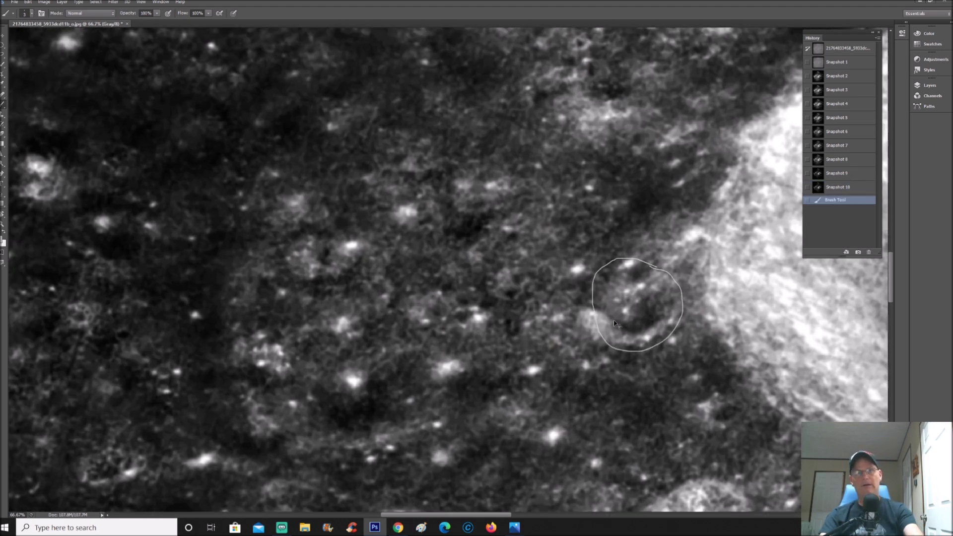
scroll(485, 348, right, 5)
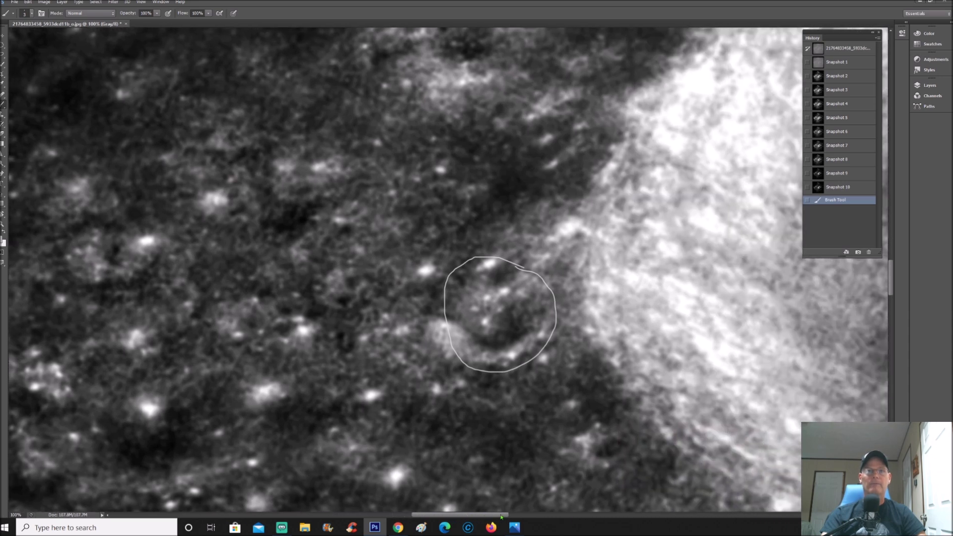
key(ctrl+minus)
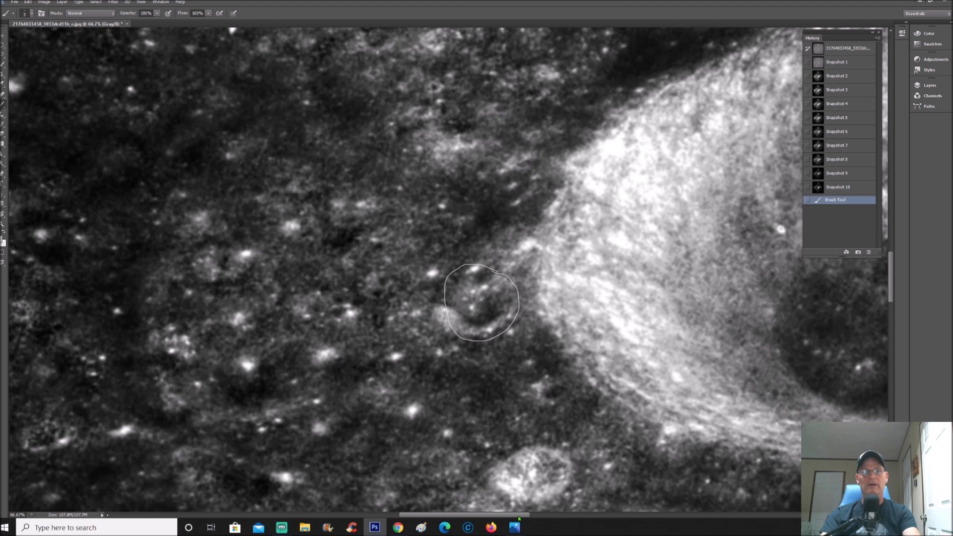
drag(519, 515, 579, 519)
key(ctrl+plus)
scroll(535, 426, down, 1)
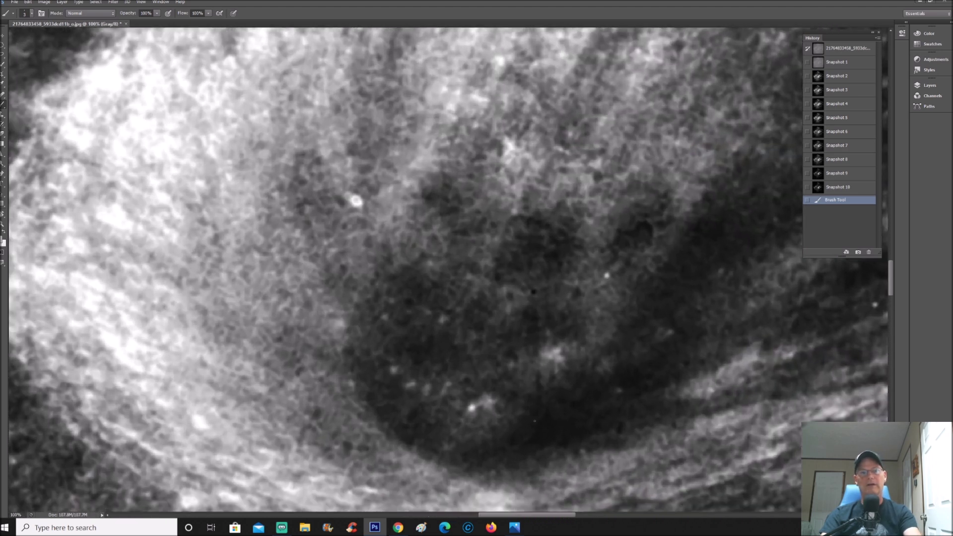
key(ctrl+plus)
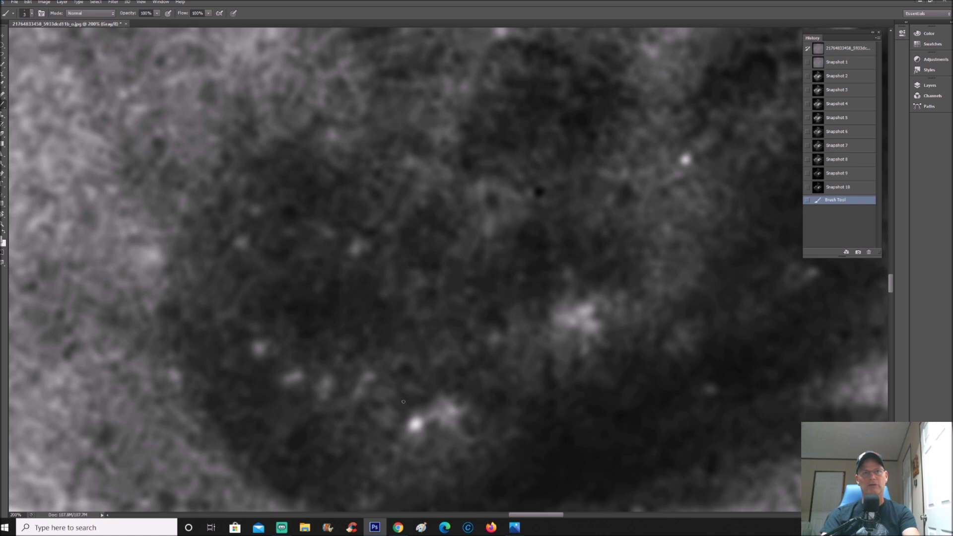
- Circle the bright spot and adjoining streak on the crater's dark floor, and add short brush strokes around the streak inside the circle
mouse_move(404, 401)
mouse_down()
mouse_move(436, 373)
mouse_move(506, 416)
mouse_move(408, 443)
mouse_move(413, 400)
mouse_up()
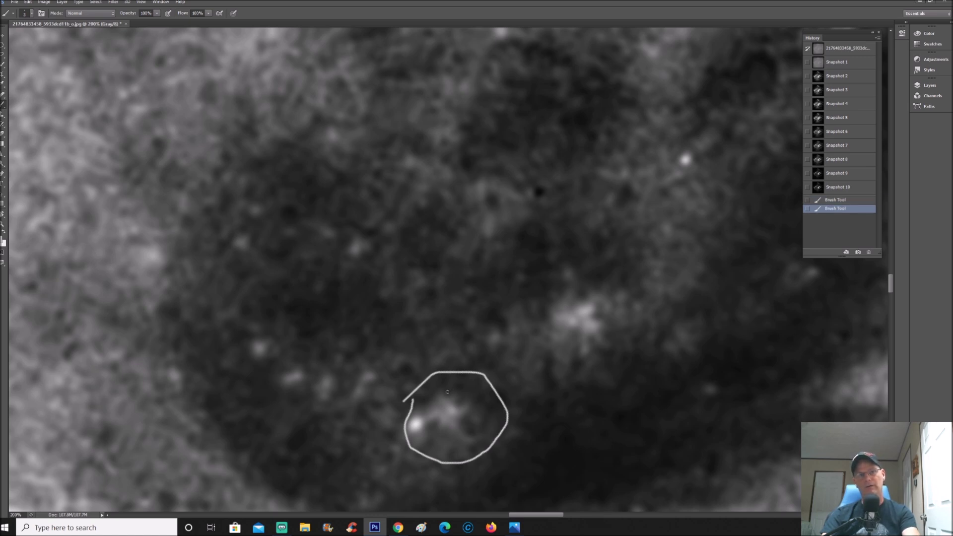
drag(448, 392, 451, 389)
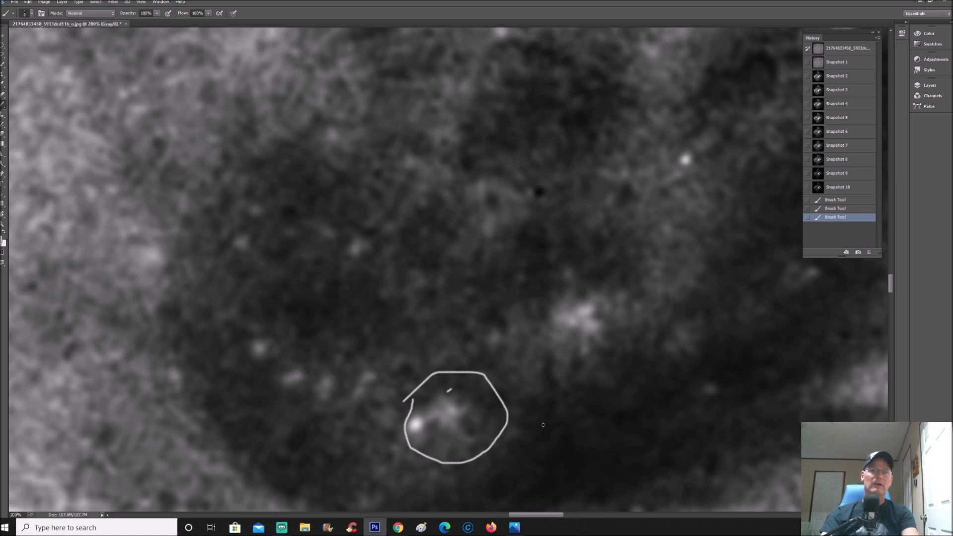
drag(459, 403, 465, 397)
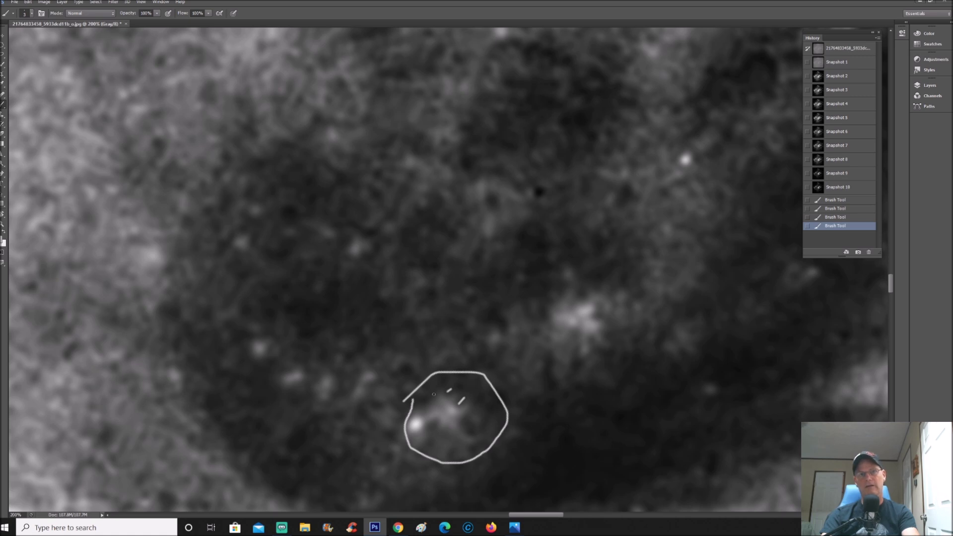
drag(437, 403, 466, 418)
- Clear the brush strokes by restoring Snapshot 10, and compare the crater floor in Snapshot 1 and Snapshot 10 at 100%
click(844, 188)
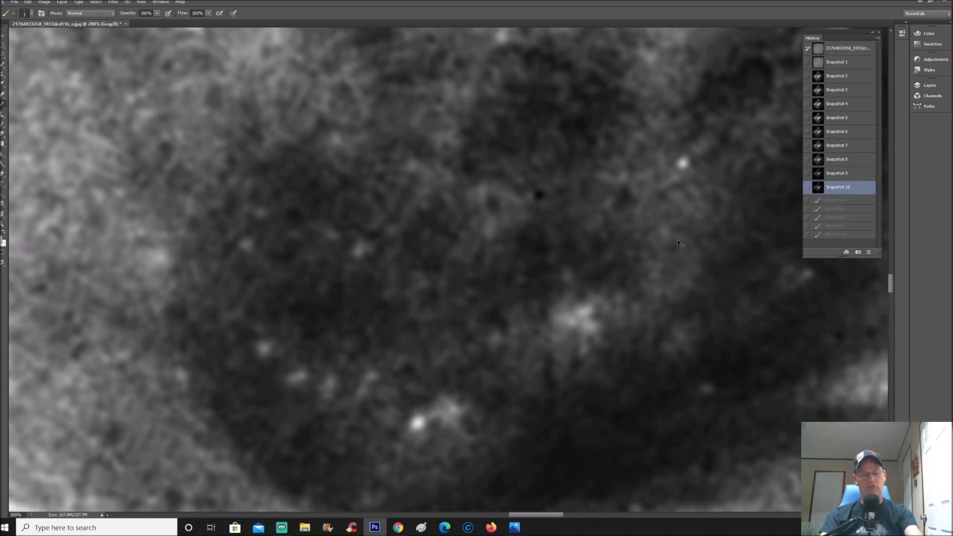
key(ctrl+minus)
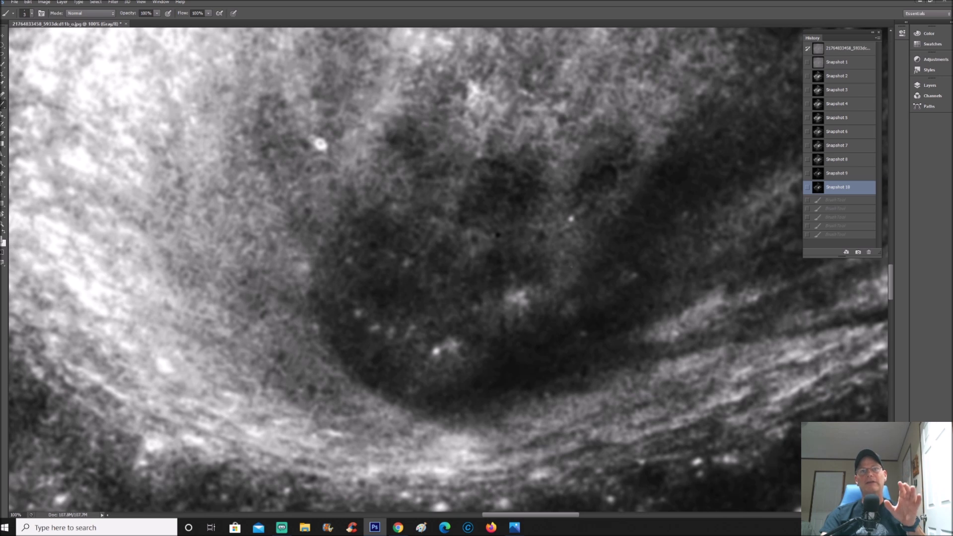
click(859, 65)
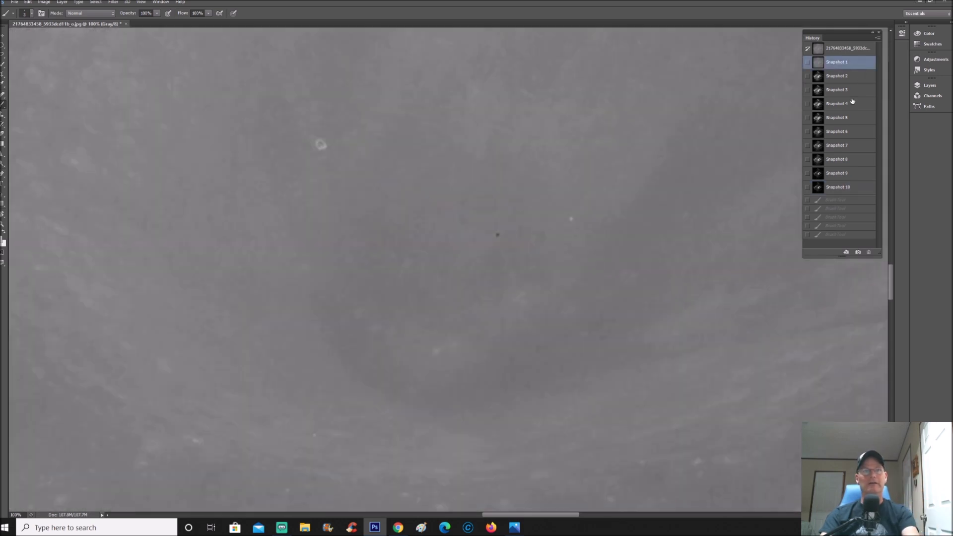
click(854, 187)
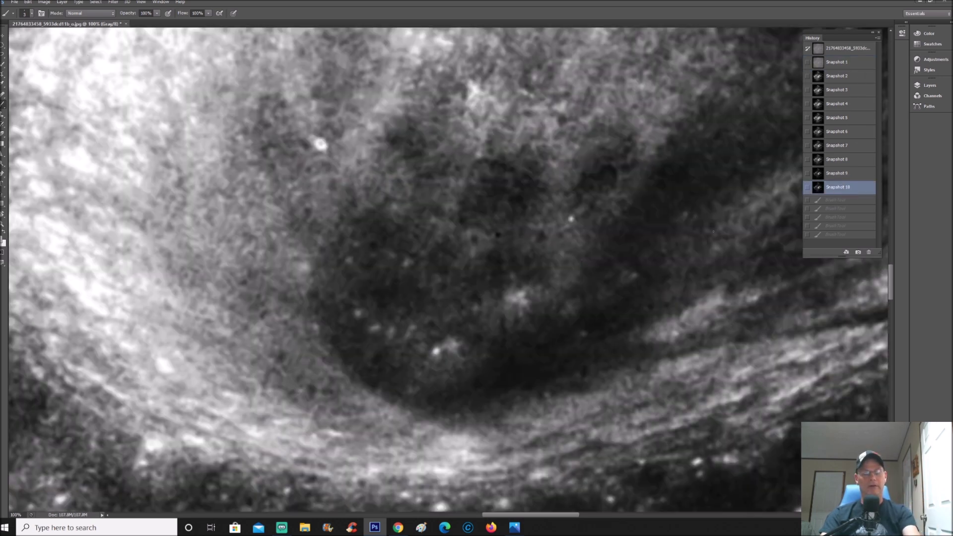
- Examine the dark terrain below the large crater down to the isolated bright patch near the photo's lower edge
key(ctrl+minus)
key(ctrl+minus)
scroll(713, 298, down, 3)
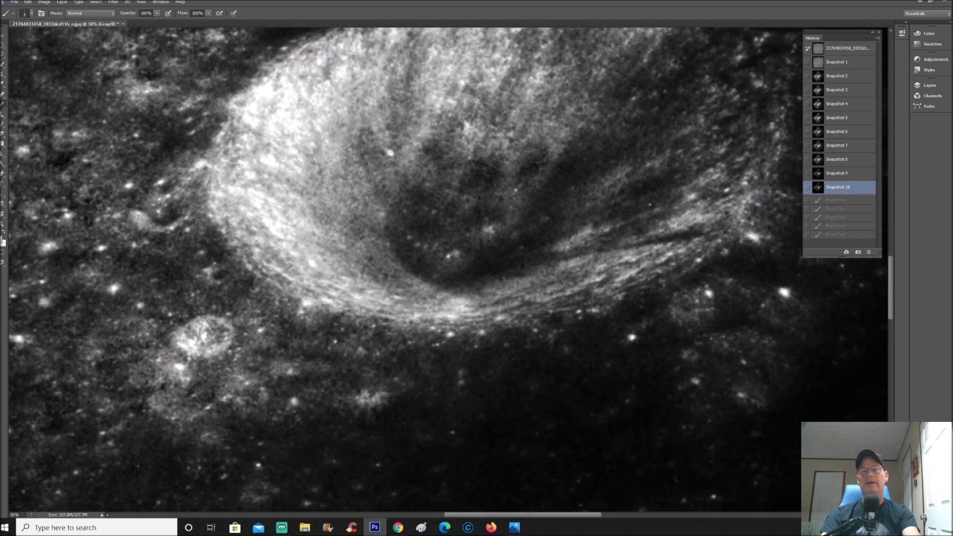
scroll(665, 431, right, 10)
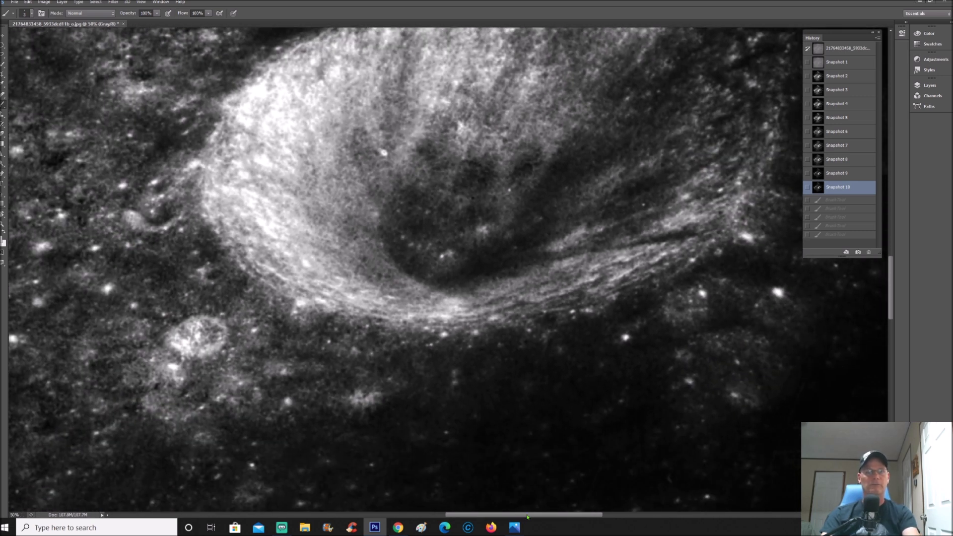
scroll(664, 431, down, 2)
scroll(661, 440, down, 5)
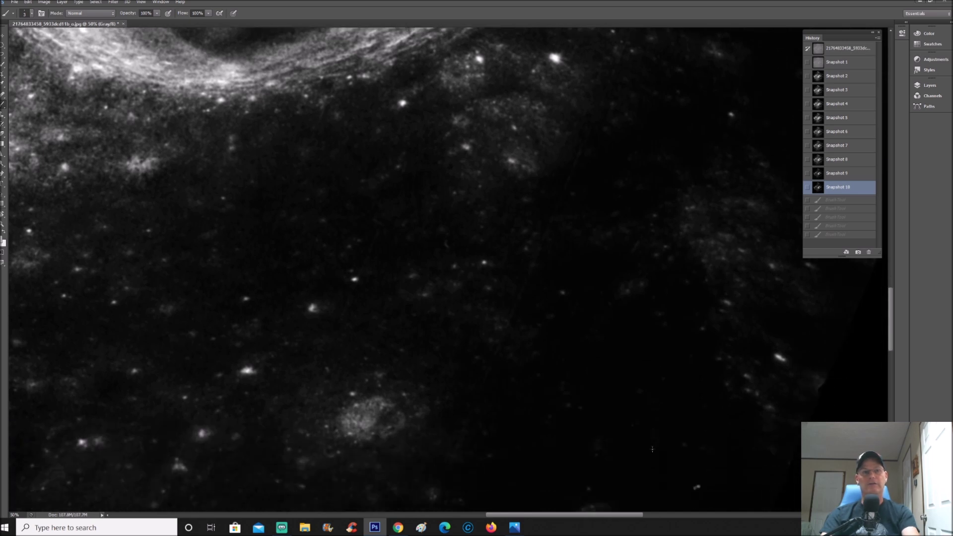
key(ctrl+plus)
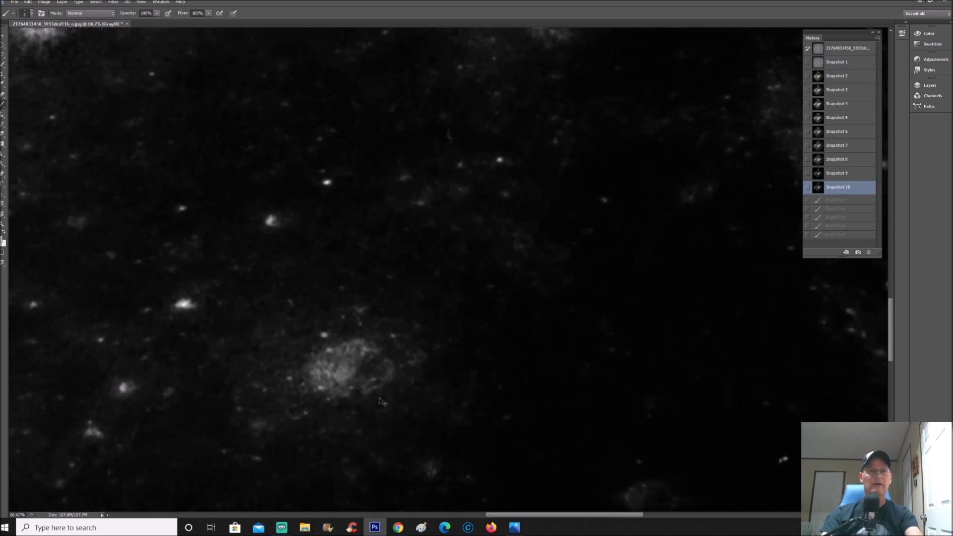
scroll(627, 390, down, 3)
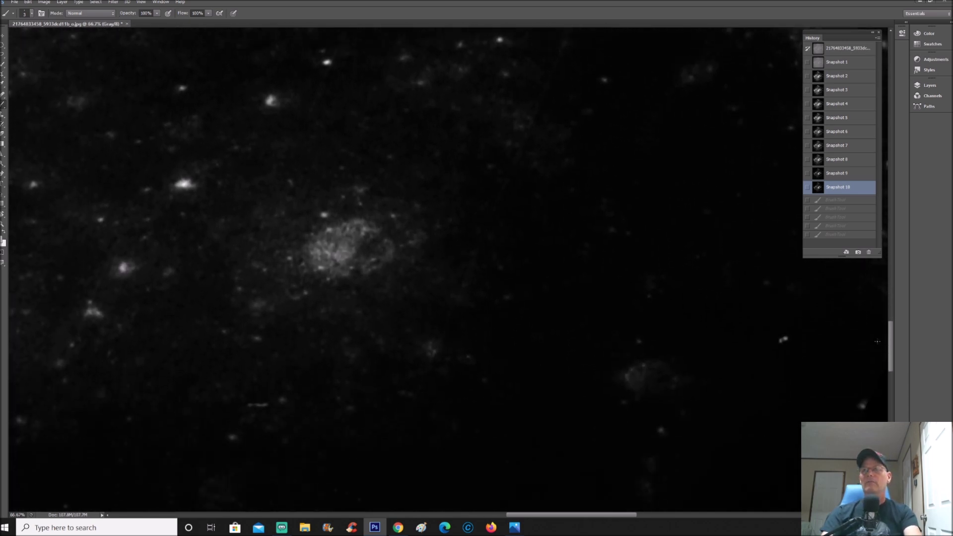
scroll(867, 338, down, 5)
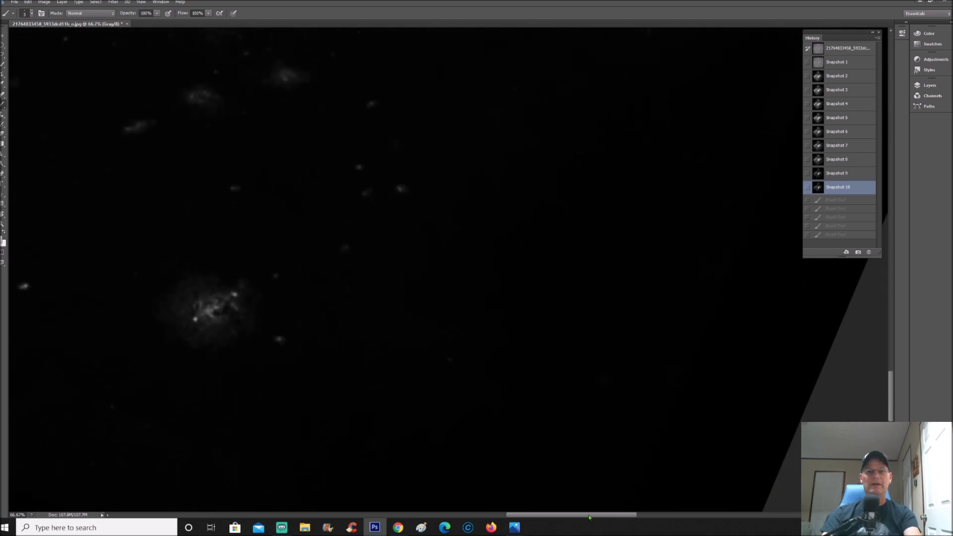
- Examine the isolated bright patch at up to 200% and compare it in Snapshot 1 and Snapshot 10
scroll(589, 518, left, 5)
scroll(493, 431, down, 1)
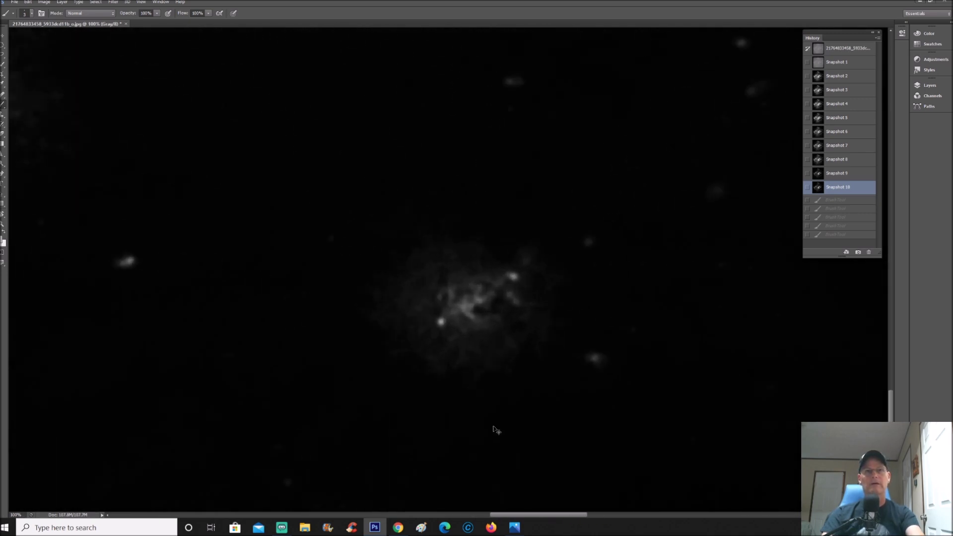
key(ctrl+plus)
key(ctrl+plus)
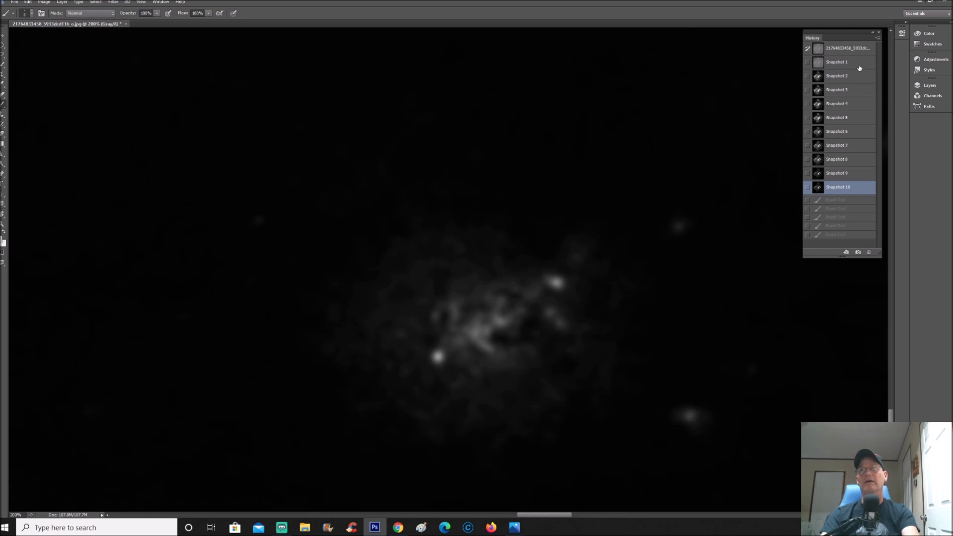
key(ctrl+minus)
key(ctrl+minus)
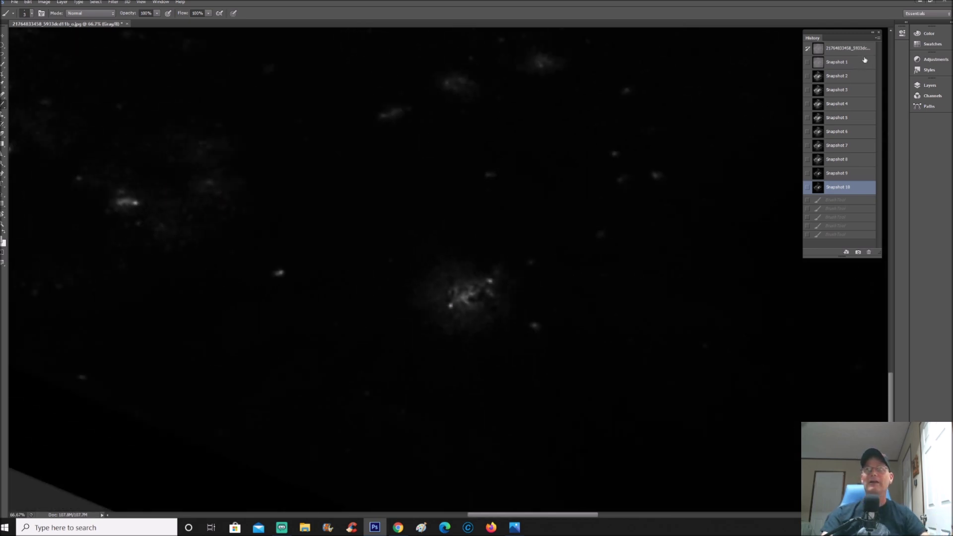
click(859, 69)
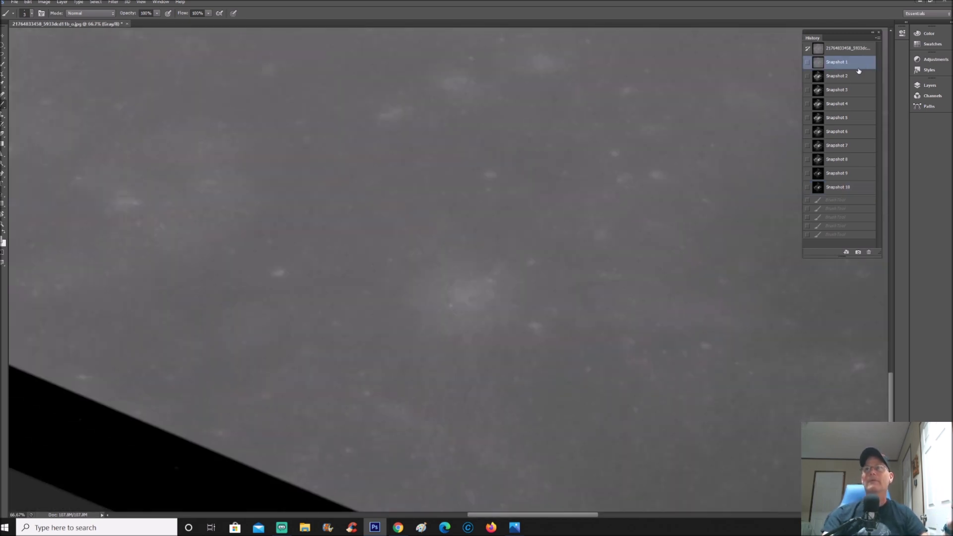
click(847, 188)
key(ctrl+plus)
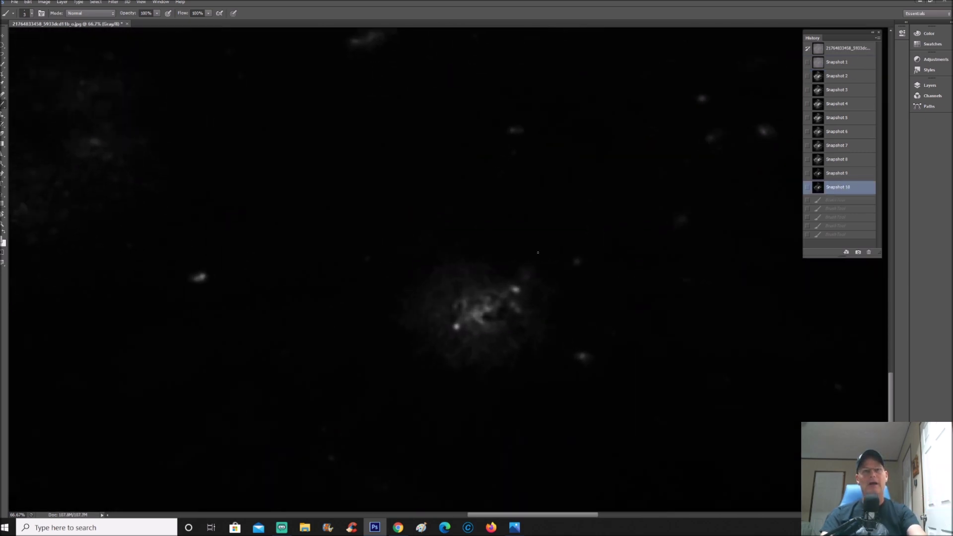
- Switch to Snapshot 1 and outline the isolated bright patch and the small elongated shape within it at 100%
click(837, 62)
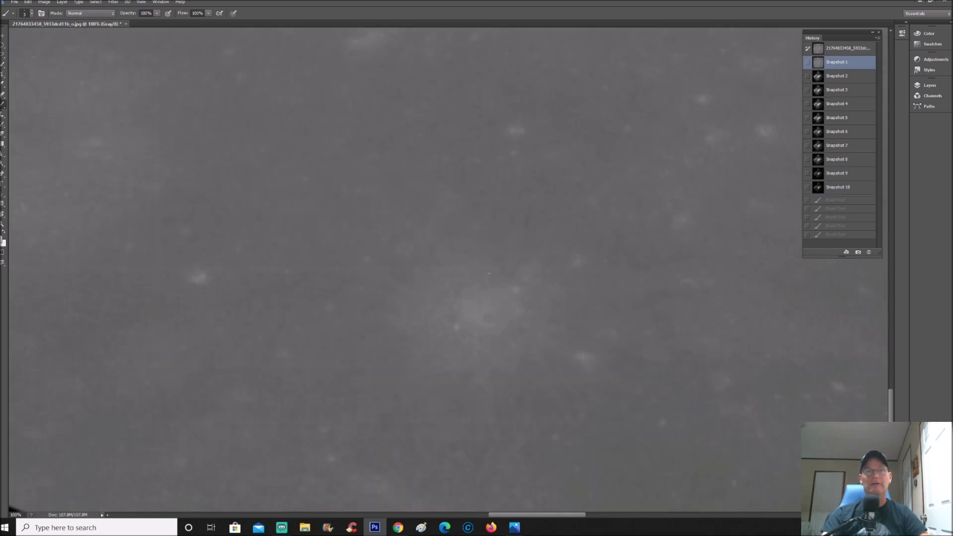
mouse_move(466, 294)
mouse_down()
mouse_move(502, 266)
mouse_move(552, 325)
mouse_move(452, 286)
mouse_move(468, 280)
mouse_up()
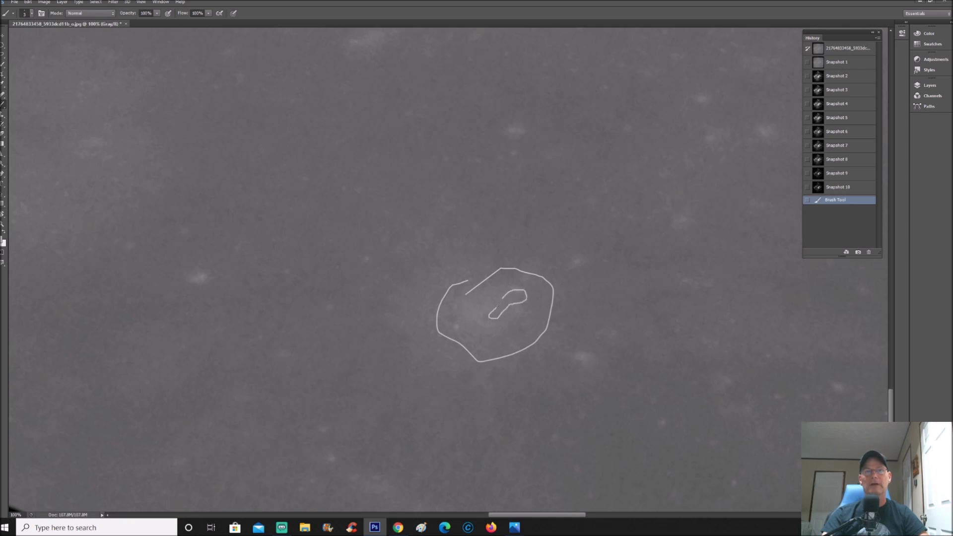
drag(504, 299, 495, 311)
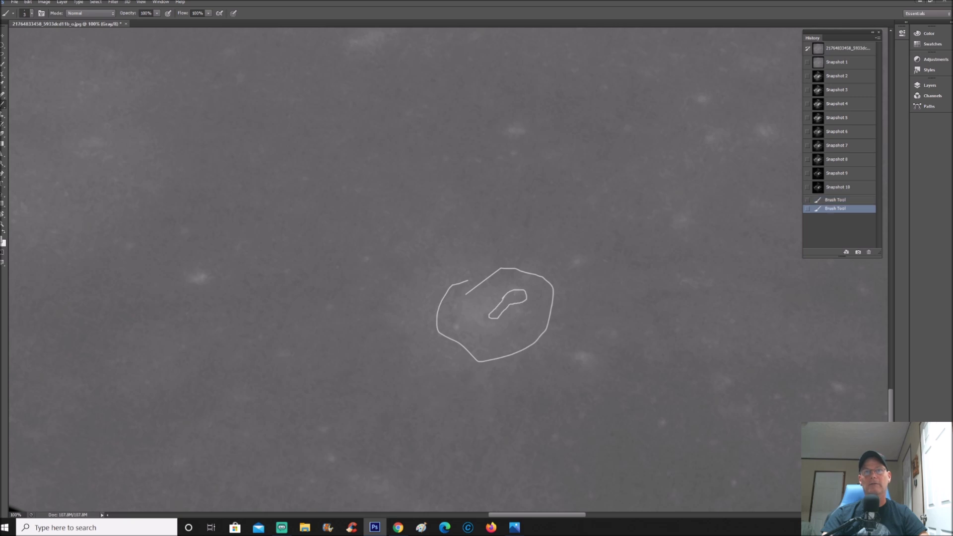
- Clear the outlines by restoring Snapshot 10 and examine the bright patch's inner structure at 200%
click(851, 189)
key(ctrl+plus)
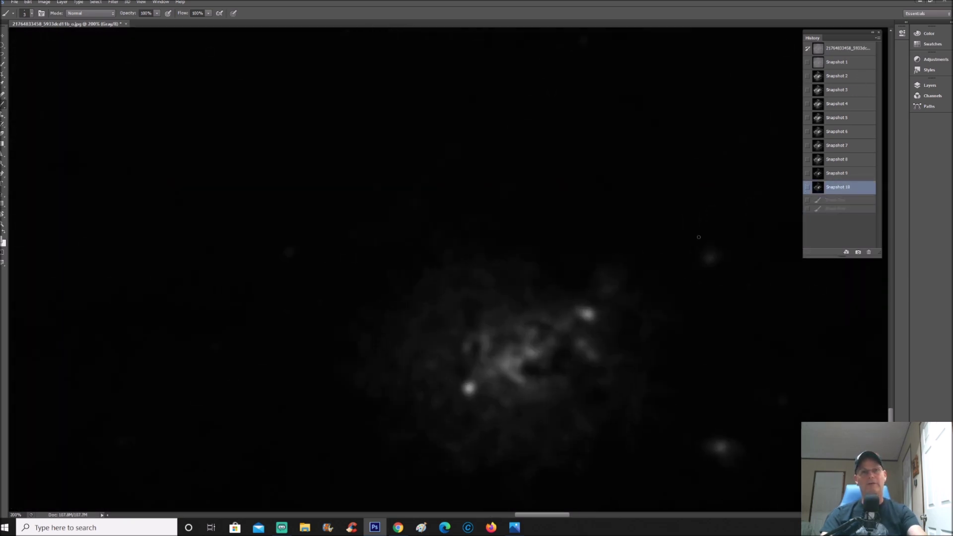
scroll(695, 244, down, 2)
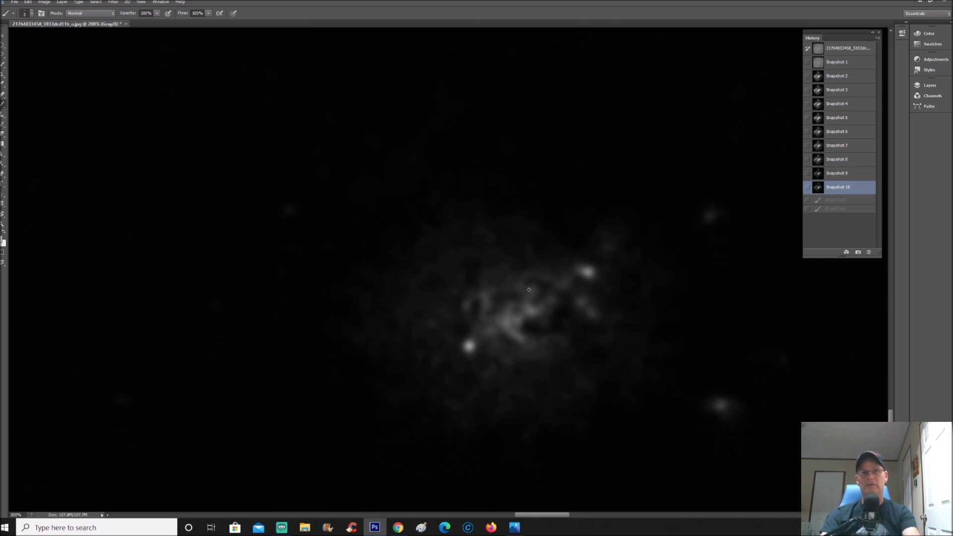
key(ctrl+minus)
key(ctrl+minus)
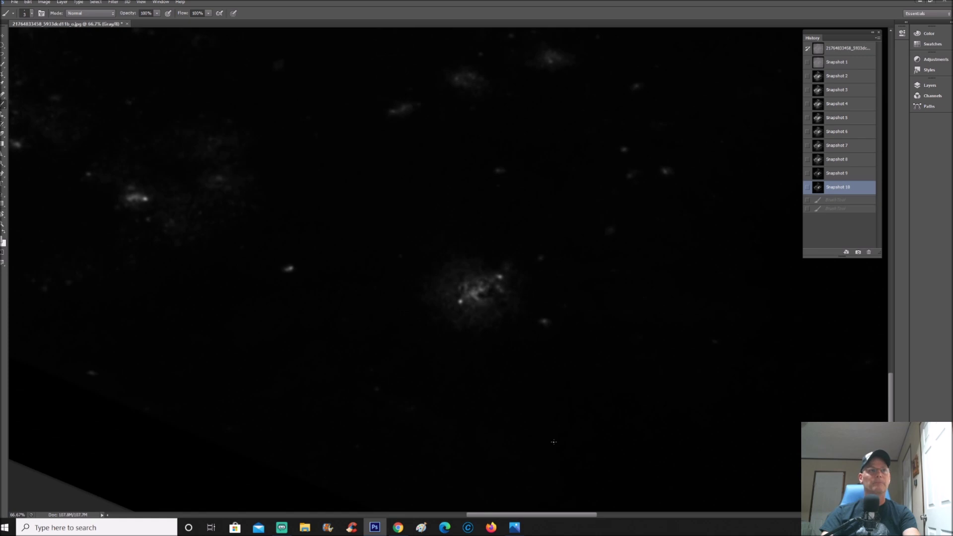
- Examine the small elongated bright spot at up to 200%, switch to Snapshot 9 and outline the spot at 100%
drag(531, 517, 449, 513)
scroll(467, 510, up, 5)
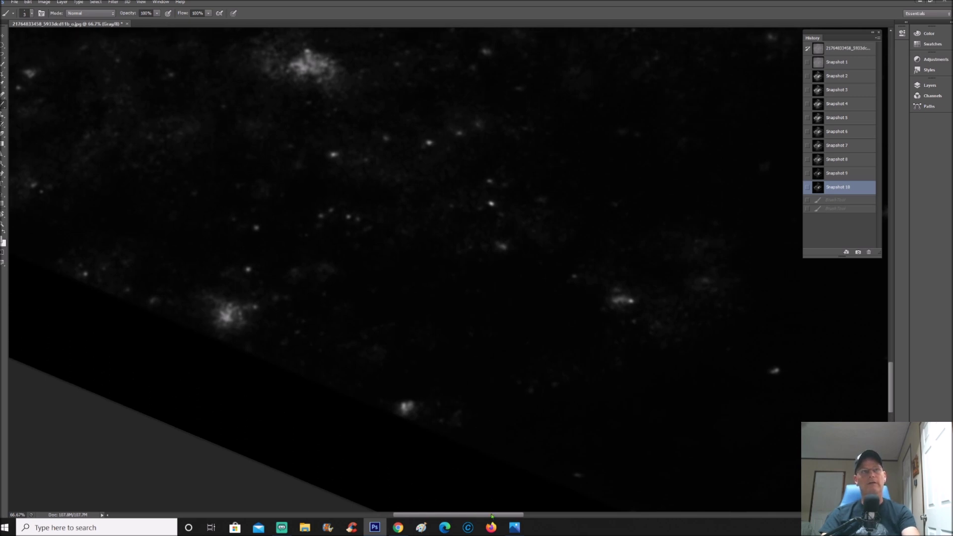
scroll(485, 508, right, 5)
key(ctrl+plus)
key(ctrl+plus)
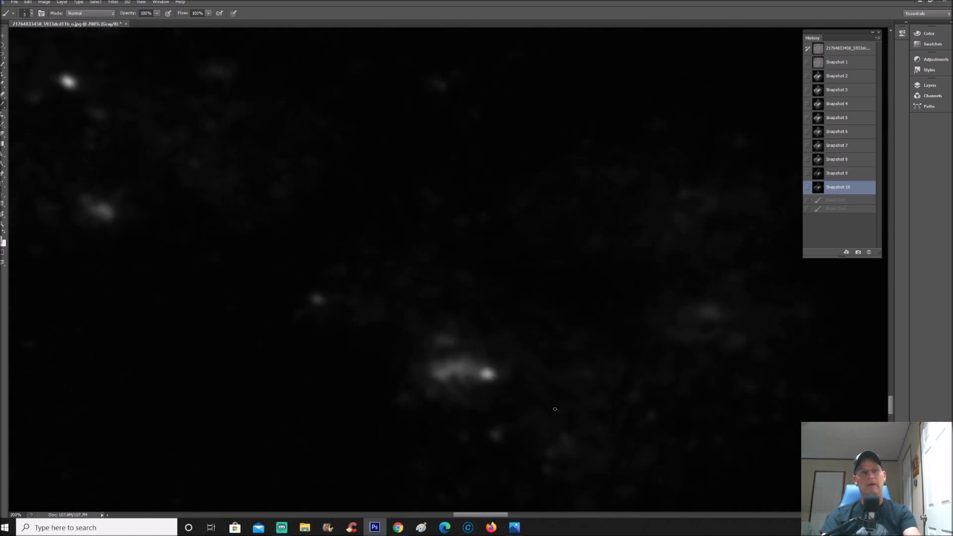
click(837, 173)
key(ctrl+minus)
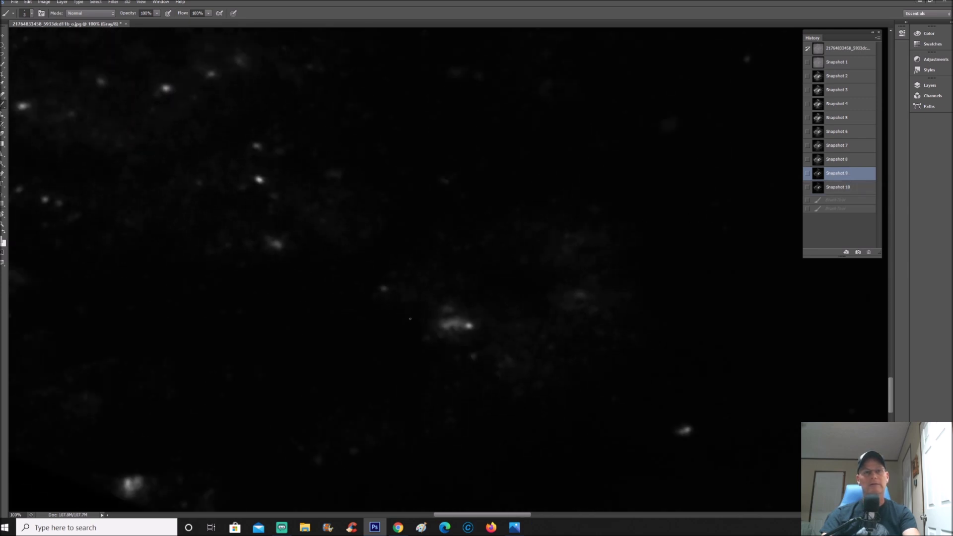
mouse_move(407, 328)
mouse_down()
mouse_move(494, 315)
mouse_move(421, 312)
mouse_up()
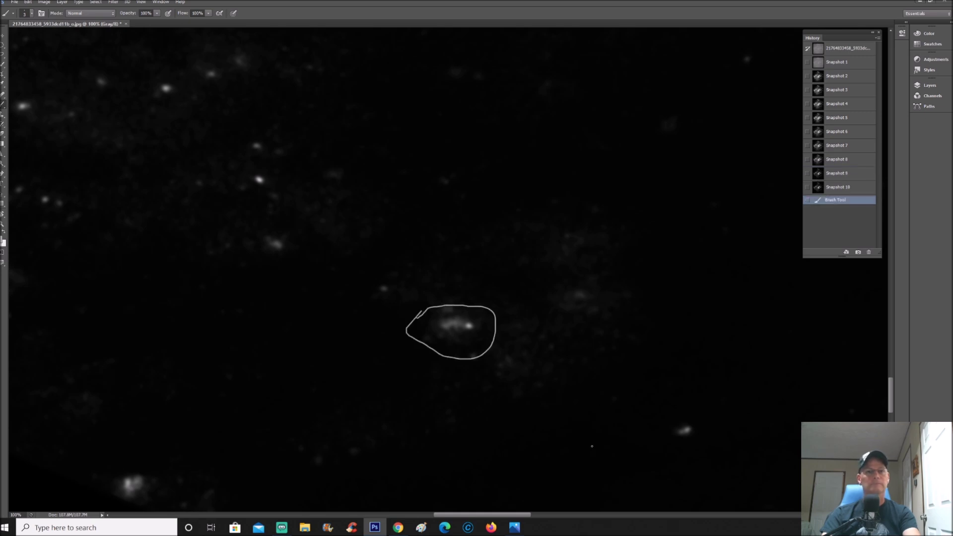
- Restore Snapshot 10 and circle the diffuse bright patch up and left of the elongated spot at 200%
drag(512, 517, 476, 512)
scroll(309, 259, up, 5)
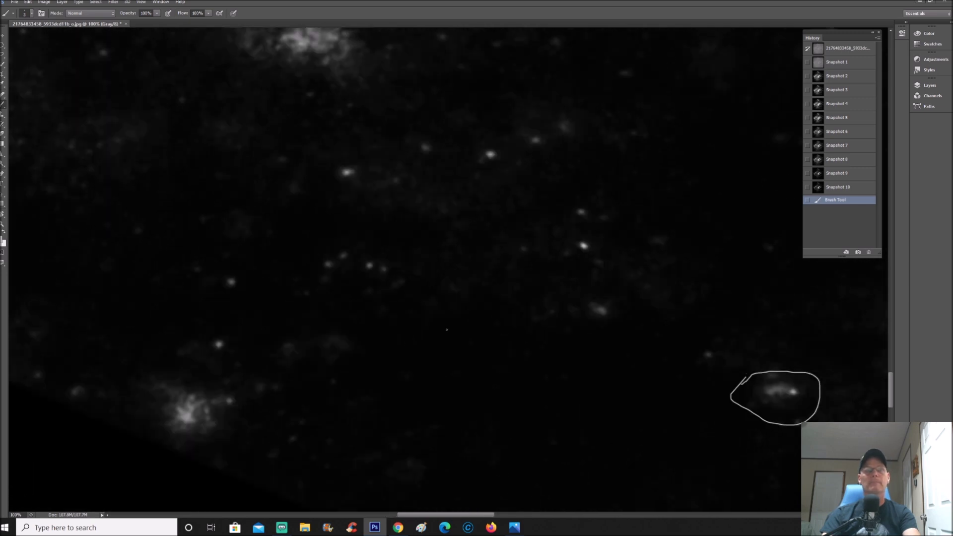
scroll(308, 259, up, 2)
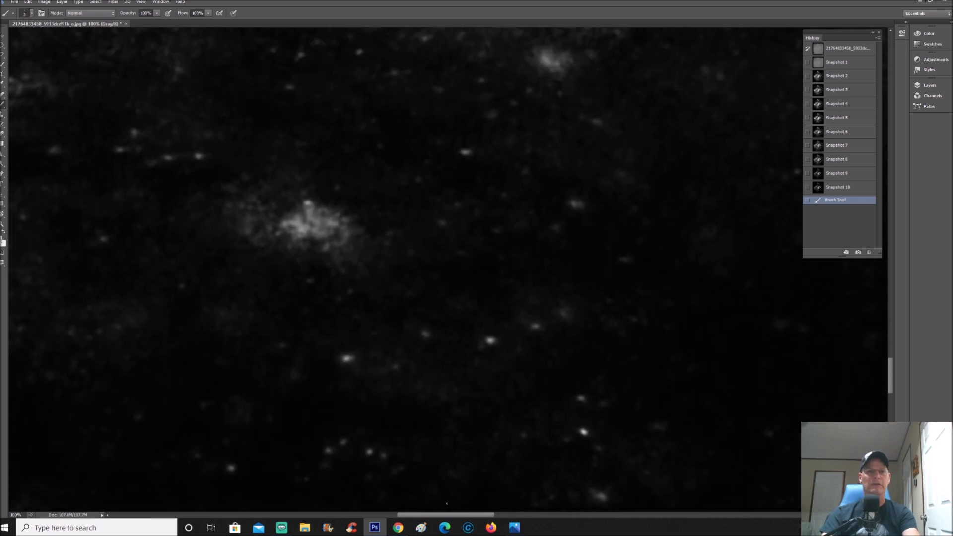
drag(456, 516, 439, 515)
scroll(496, 298, up, 2)
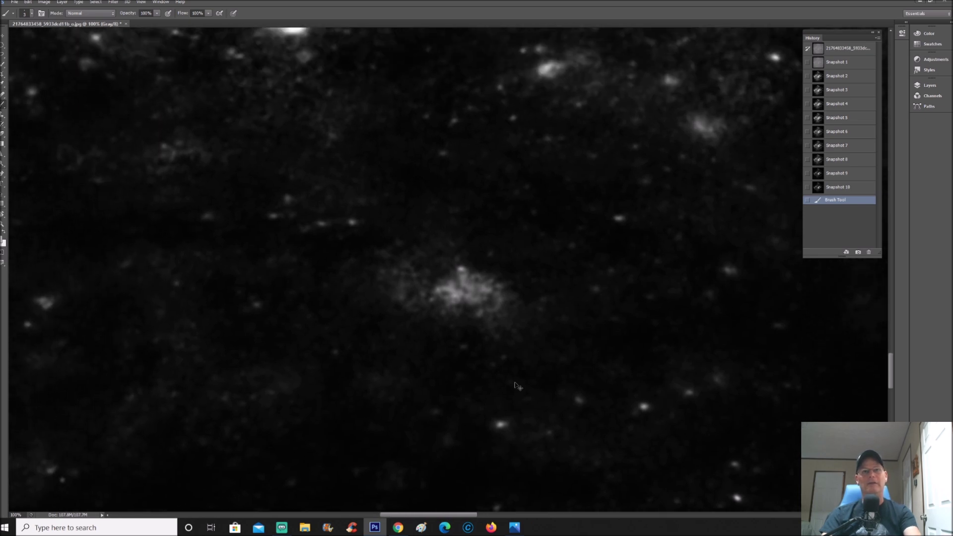
scroll(583, 346, up, 1)
key(ctrl+plus)
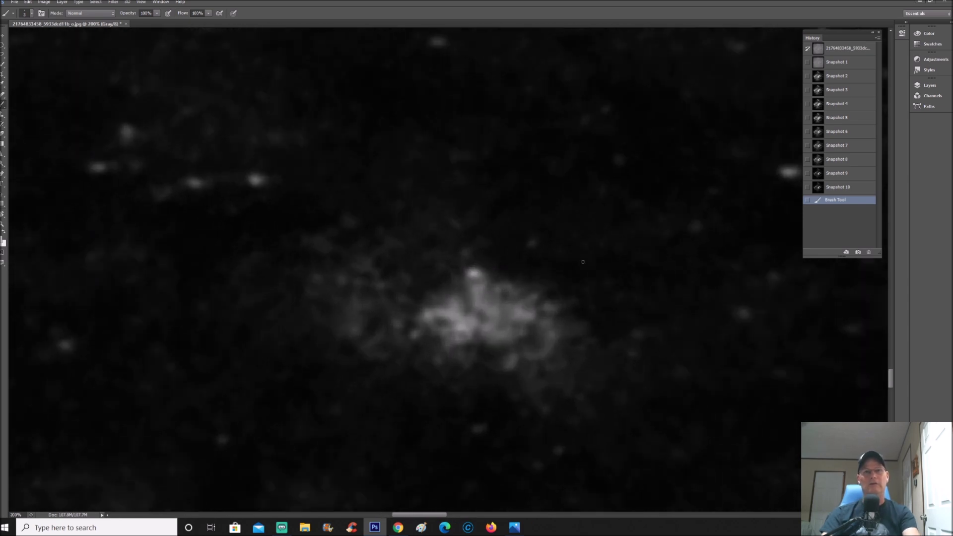
click(836, 187)
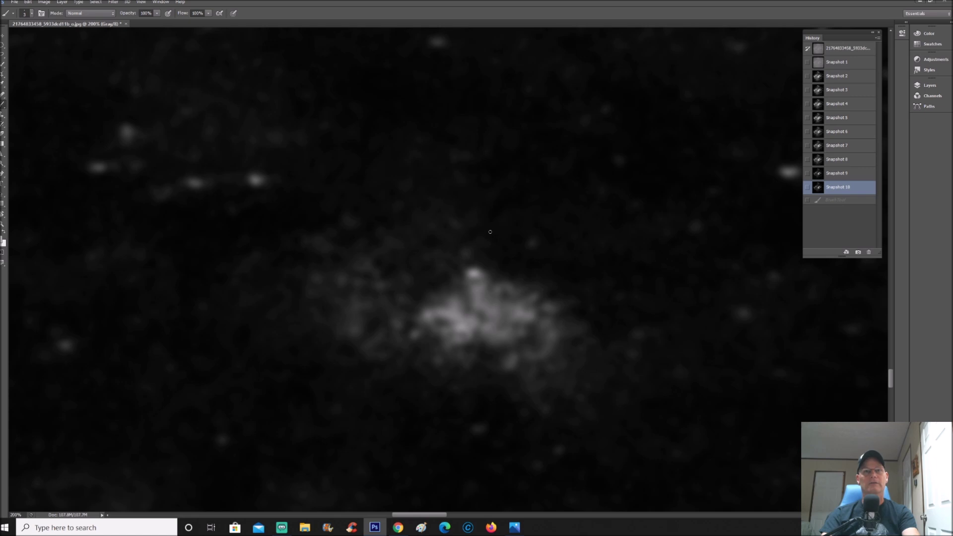
mouse_move(485, 232)
mouse_down()
mouse_move(464, 231)
mouse_move(379, 354)
mouse_move(543, 263)
mouse_move(478, 230)
mouse_up()
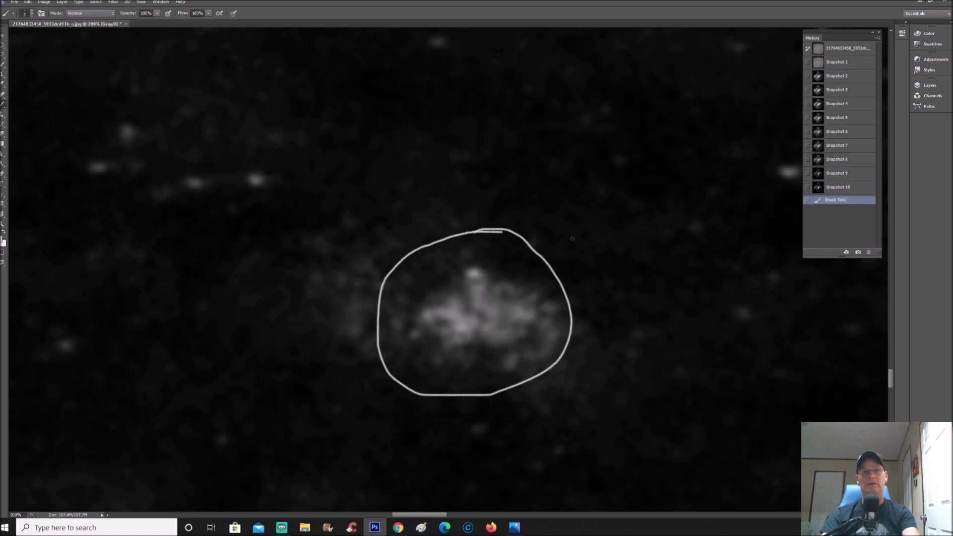
- Examine the terrain up and left of the circled patch, past the starburst spot and small arc to the streaked slope
key(ctrl+minus)
scroll(576, 263, up, 4)
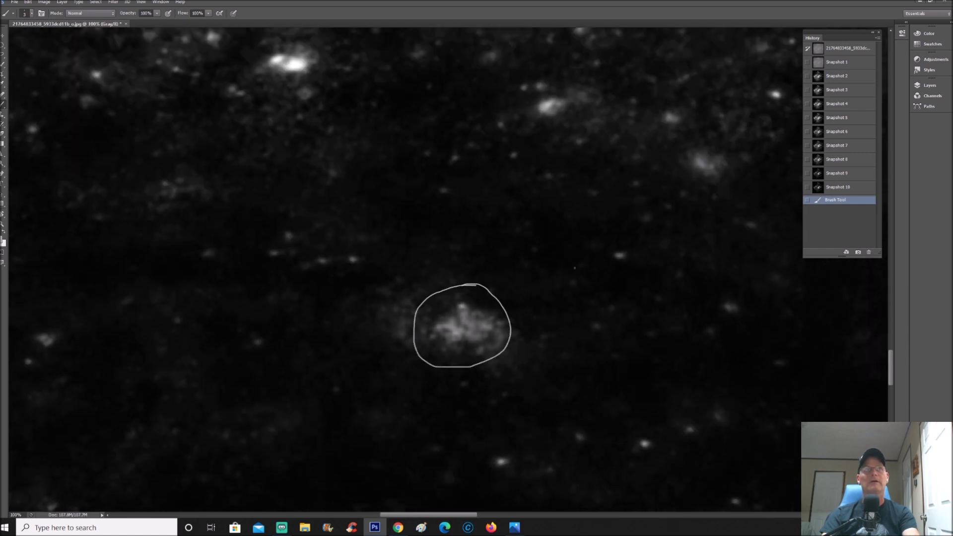
scroll(569, 285, up, 3)
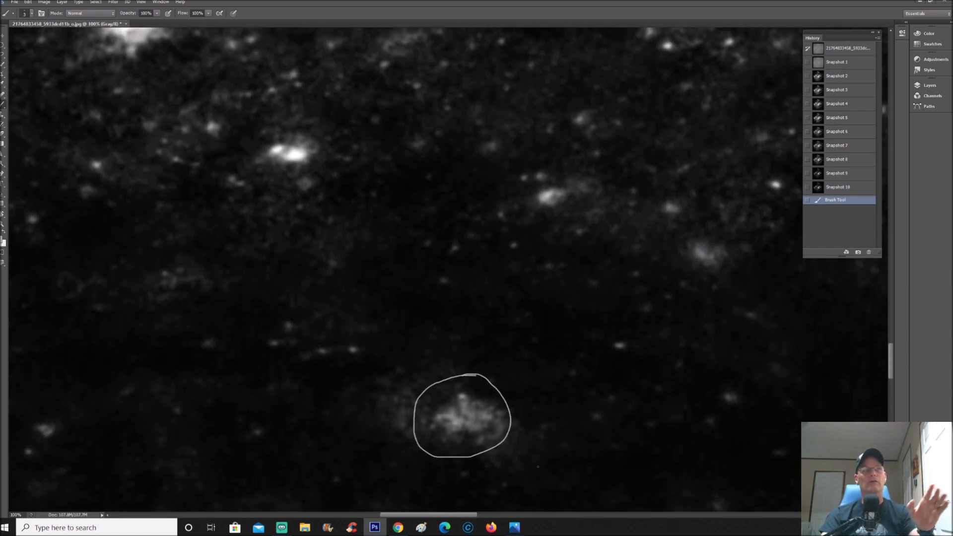
scroll(447, 437, left, 10)
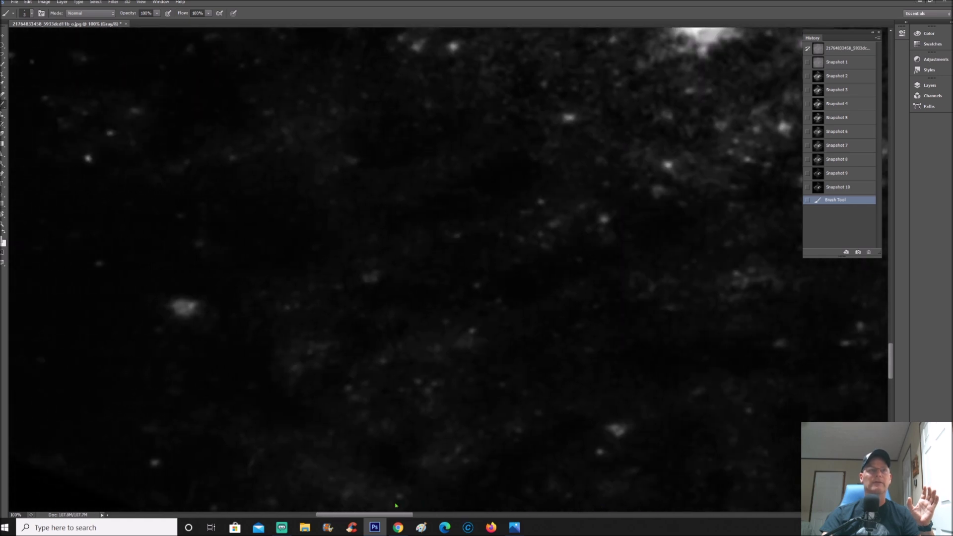
scroll(420, 414, up, 1)
scroll(420, 413, up, 6)
key(ctrl+minus)
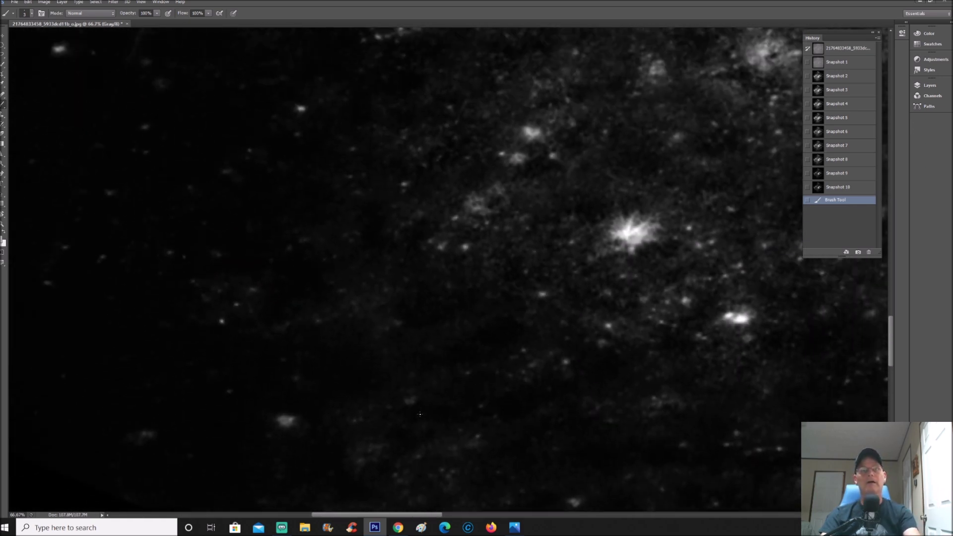
scroll(420, 414, up, 6)
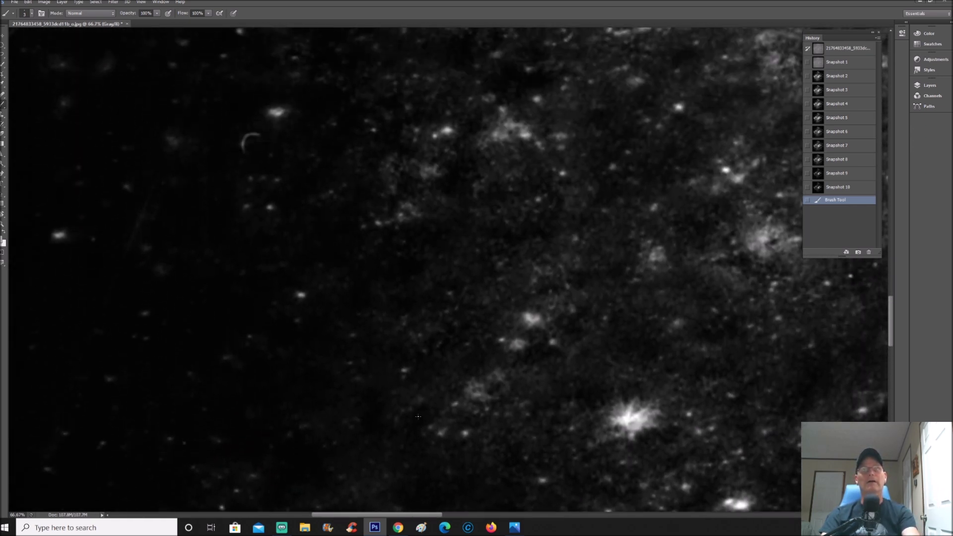
scroll(417, 431, up, 1)
scroll(499, 395, up, 5)
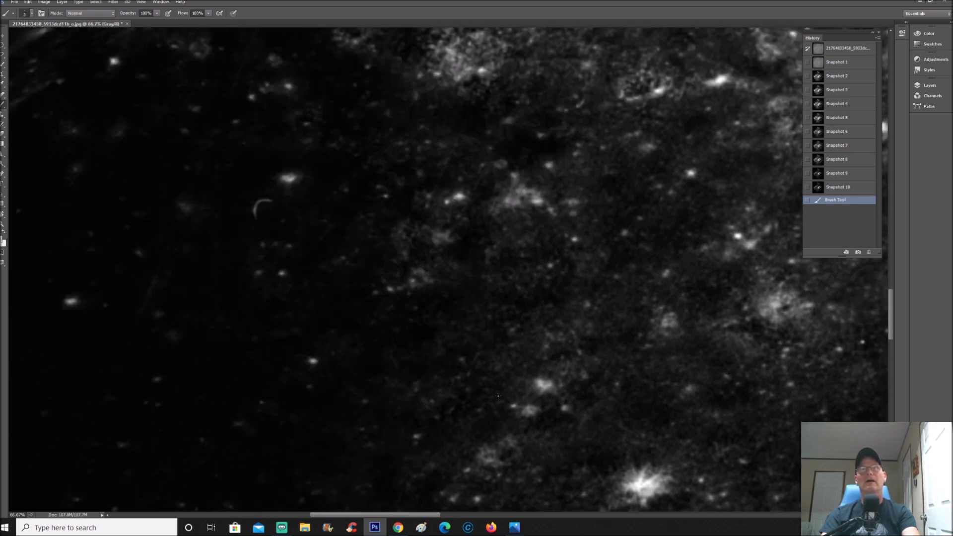
scroll(498, 396, up, 8)
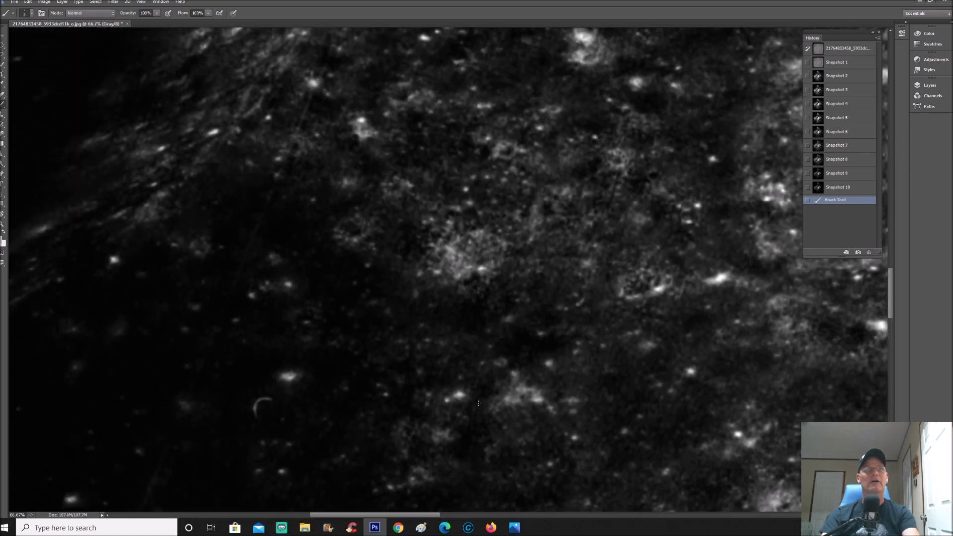
scroll(479, 404, up, 8)
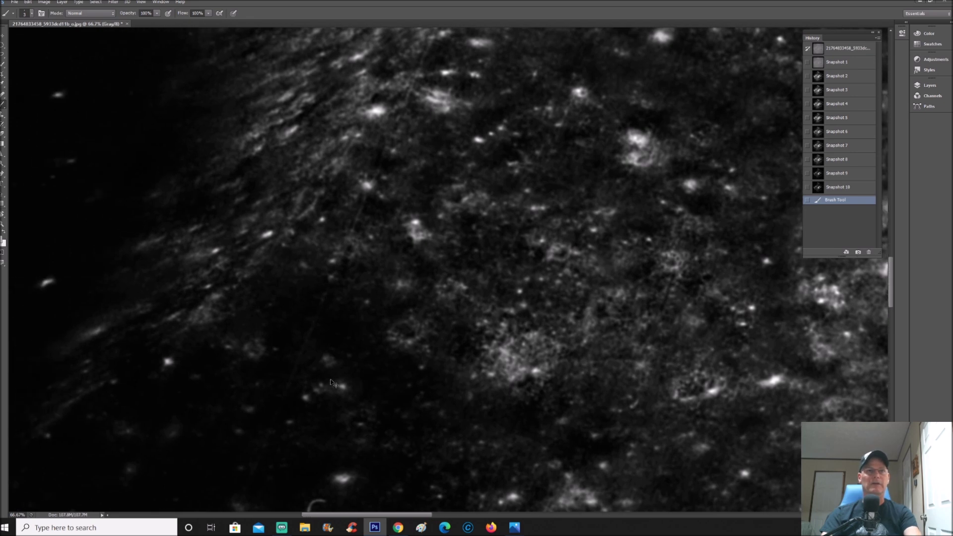
- Circle the small bright patch beside the streaked slope with the brush at 100%
key(ctrl+plus)
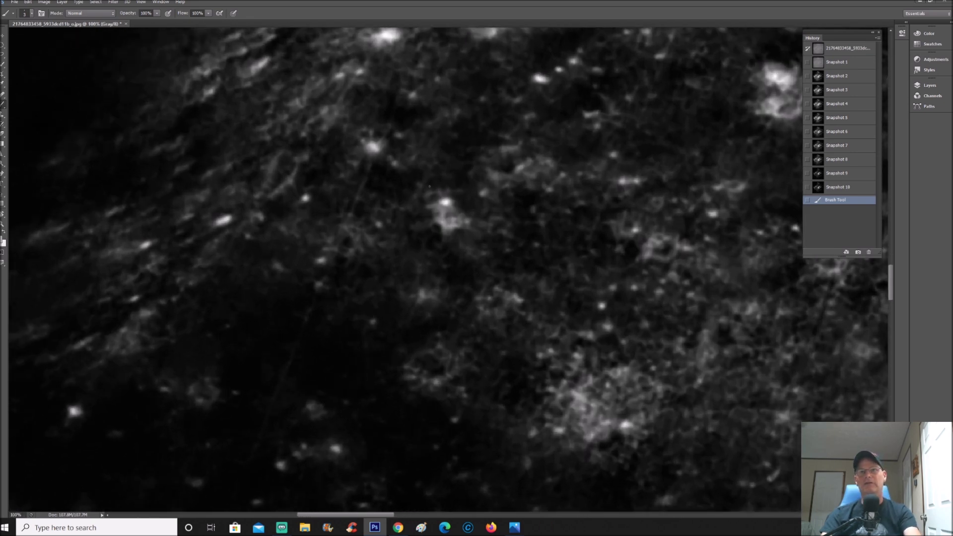
mouse_move(462, 189)
mouse_down()
mouse_move(426, 187)
mouse_move(407, 237)
mouse_move(470, 252)
mouse_move(462, 189)
mouse_up()
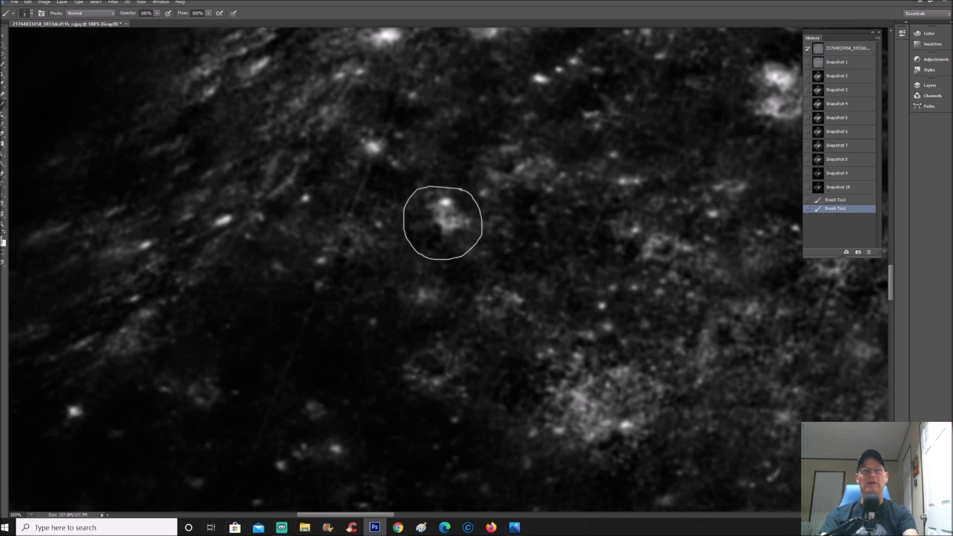
scroll(640, 292, up, 2)
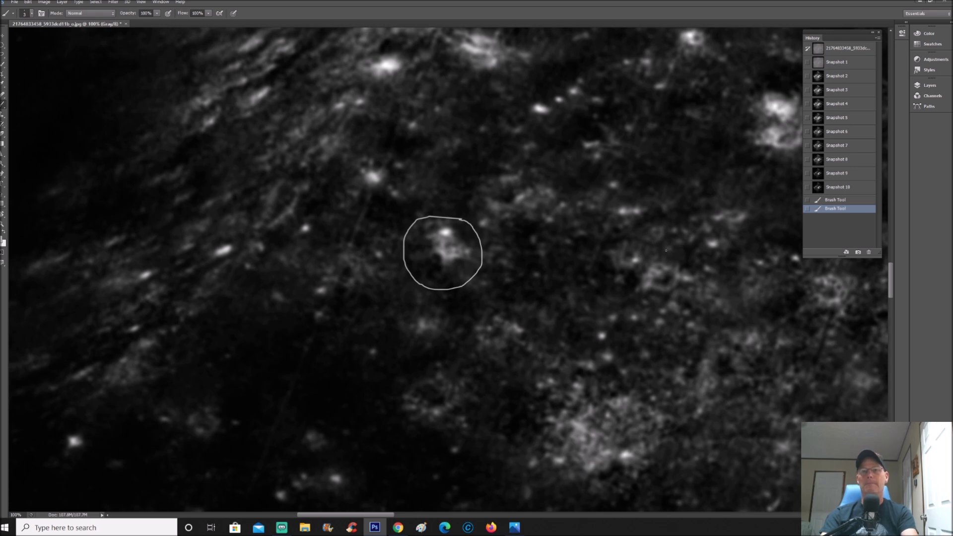
- Outline the ring-shaped patch to the right of the circled one and the elongated shape on the streaked slope
mouse_move(636, 267)
mouse_down()
mouse_move(678, 305)
mouse_move(652, 249)
mouse_up()
scroll(413, 246, up, 3)
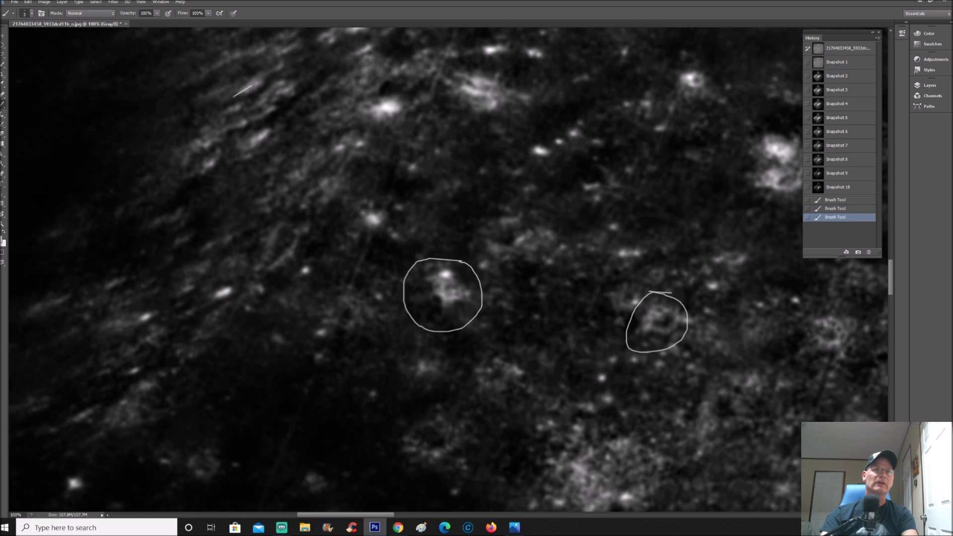
mouse_move(217, 106)
mouse_down()
mouse_move(239, 139)
mouse_move(305, 95)
mouse_move(263, 72)
mouse_move(251, 87)
mouse_up()
scroll(453, 282, down, 2)
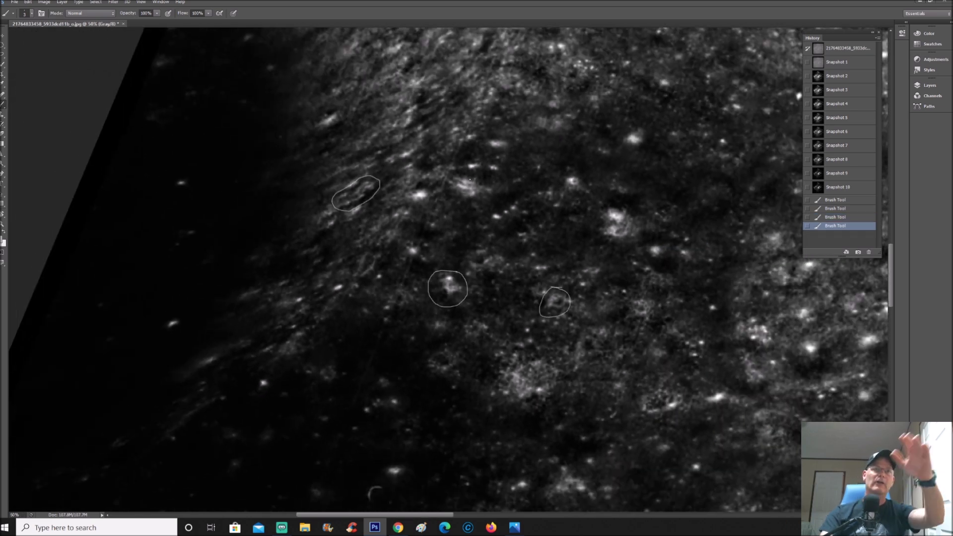
- Compare the outlined shapes with the wider terrain at 25% and circle the speckled patch right of the ring-shaped one at 66.67%
scroll(453, 284, down, 1)
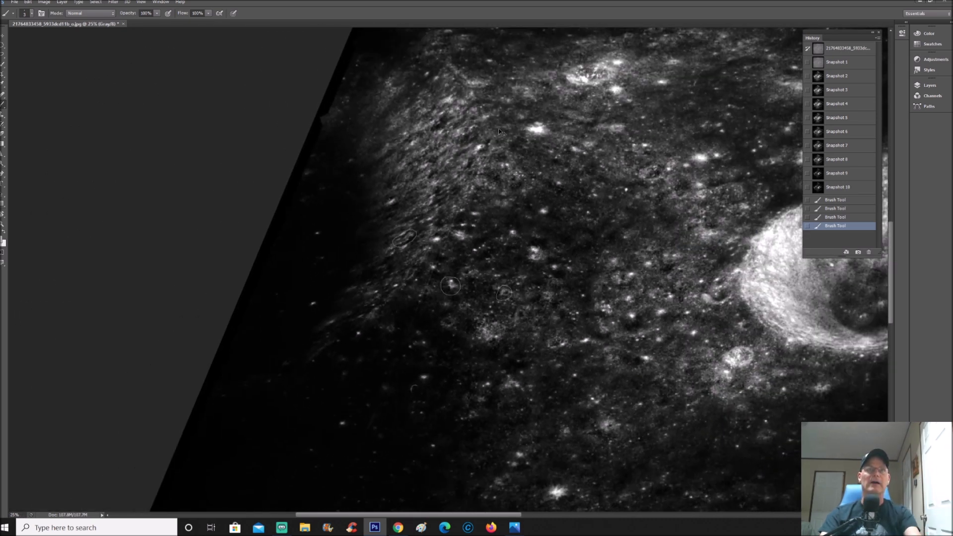
scroll(446, 298, up, 3)
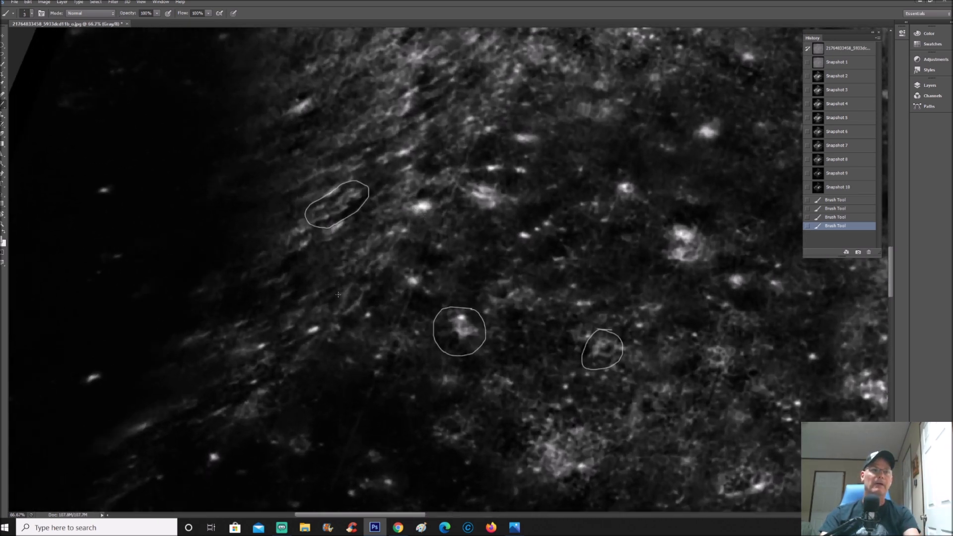
scroll(324, 300, down, 2)
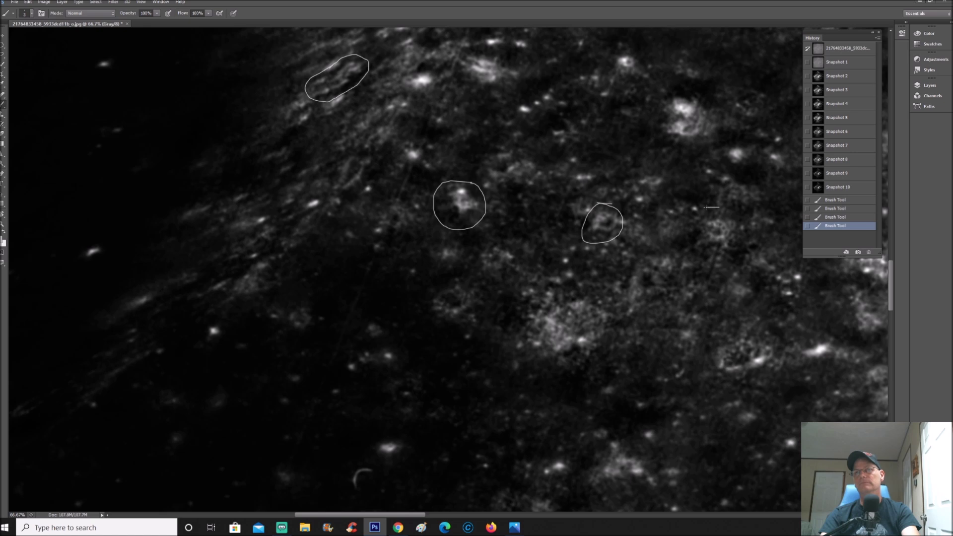
mouse_move(696, 236)
mouse_down()
mouse_move(746, 236)
mouse_move(711, 207)
mouse_up()
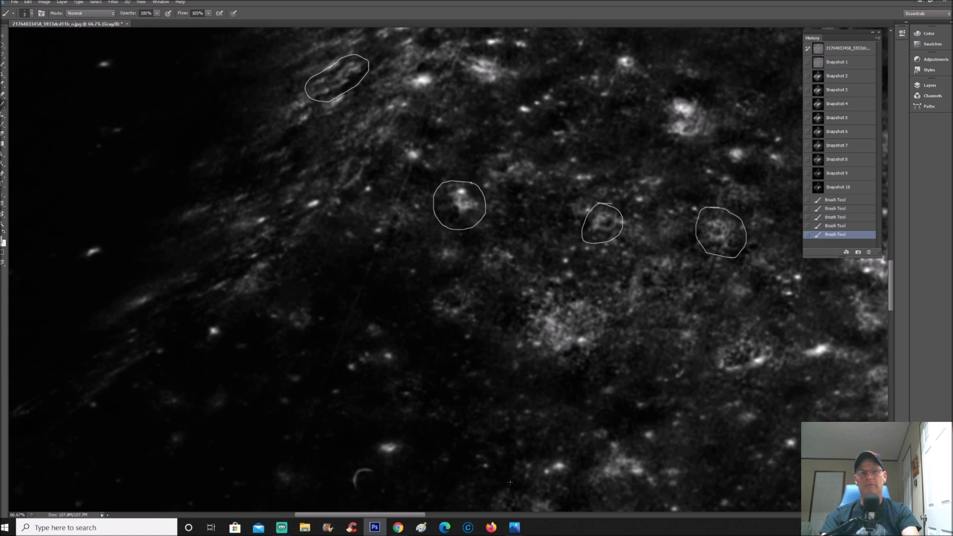
- Examine the circled speckled patch at 200% and mark its inner structure with short brush strokes
drag(424, 515, 467, 515)
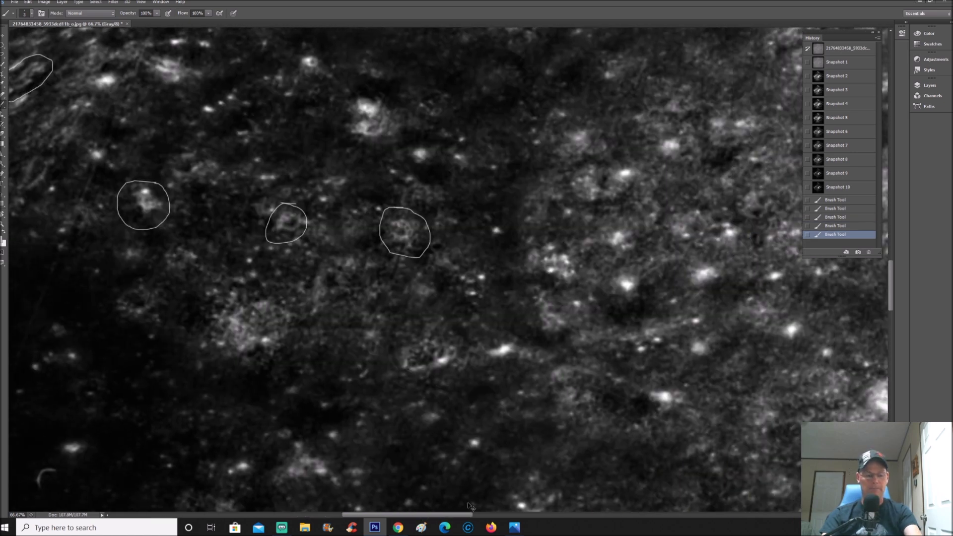
key(ctrl+plus)
scroll(493, 371, left, 4)
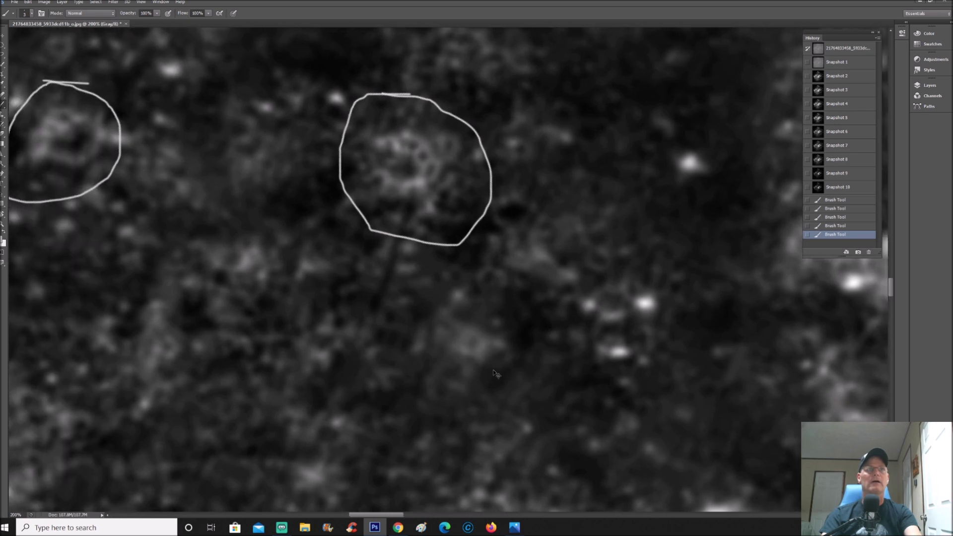
key(ctrl+minus)
scroll(493, 371, up, 3)
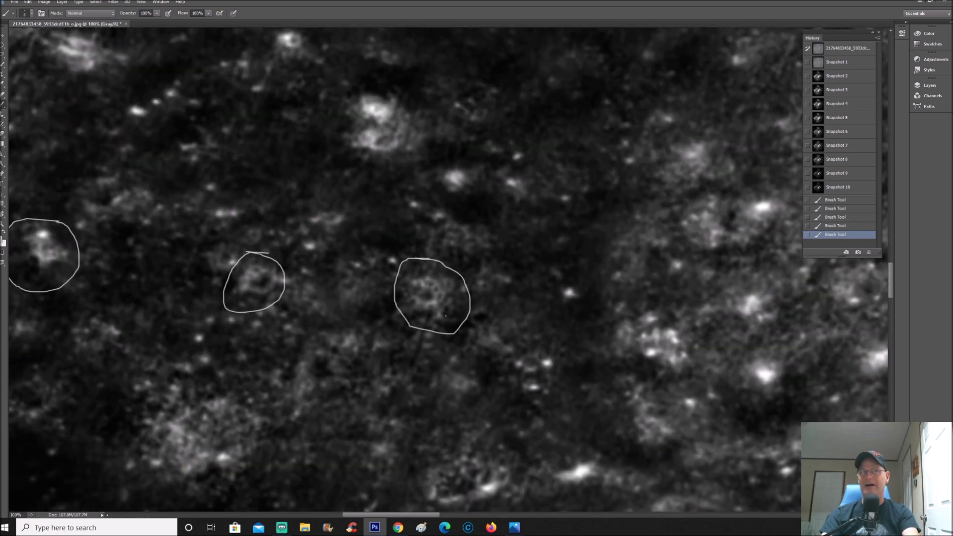
key(ctrl+plus)
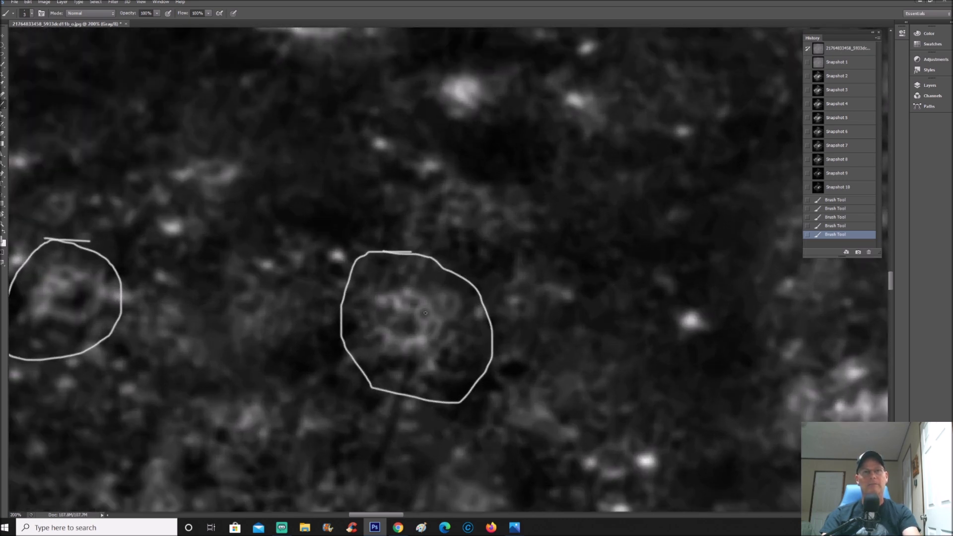
drag(430, 332, 433, 325)
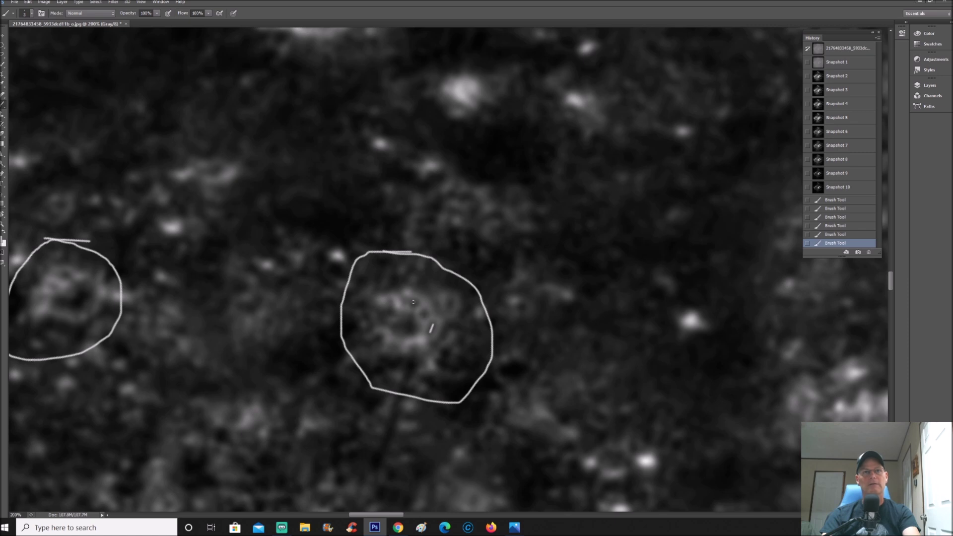
drag(412, 302, 425, 315)
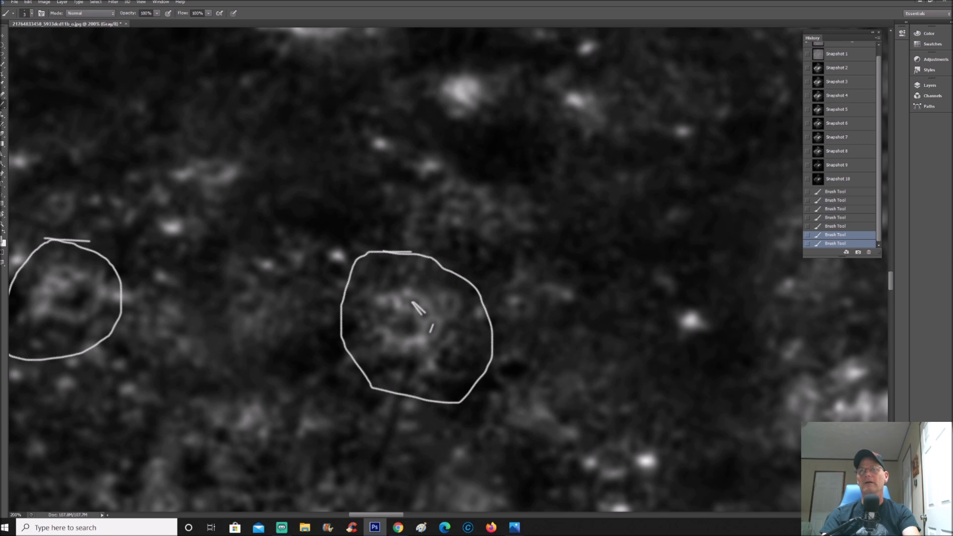
- Step the history back to the second brush stroke to clear the newer outlines, and view the area at 100%
click(829, 200)
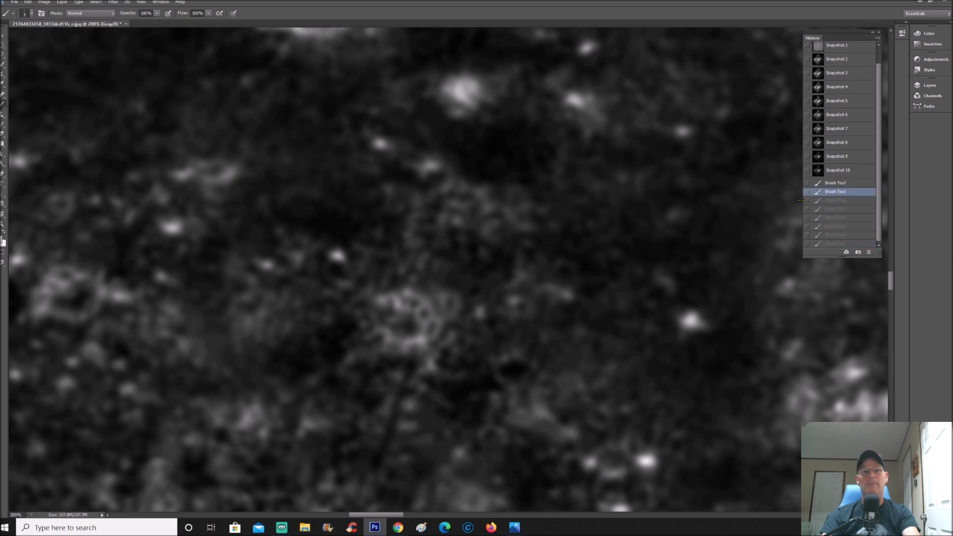
key(ctrl+minus)
scroll(431, 278, up, 6)
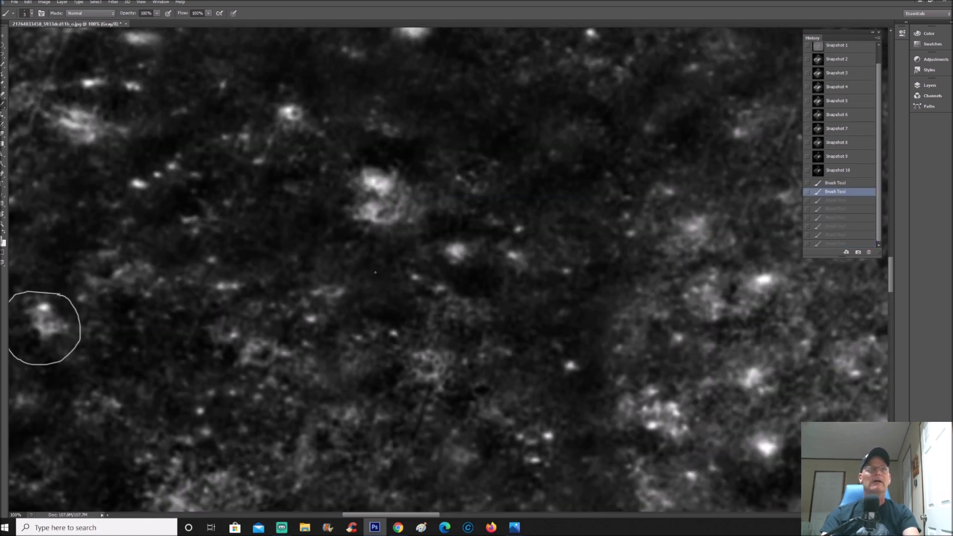
- Circle the large double bright patch and the small ring-shaped bright spot above it at 200%, and view both outlines at 50%
scroll(369, 284, up, 1)
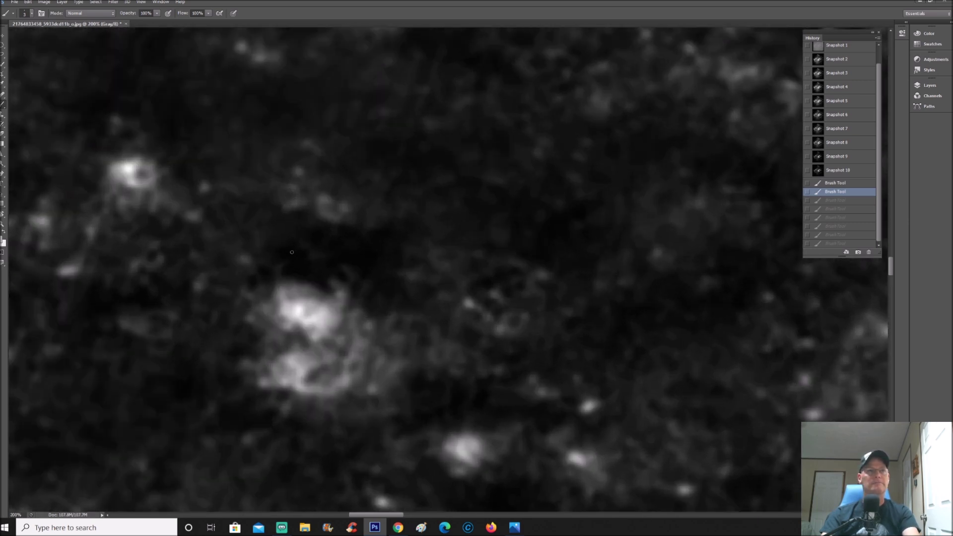
mouse_move(280, 252)
mouse_down()
mouse_move(245, 271)
mouse_move(347, 425)
mouse_move(297, 257)
mouse_up()
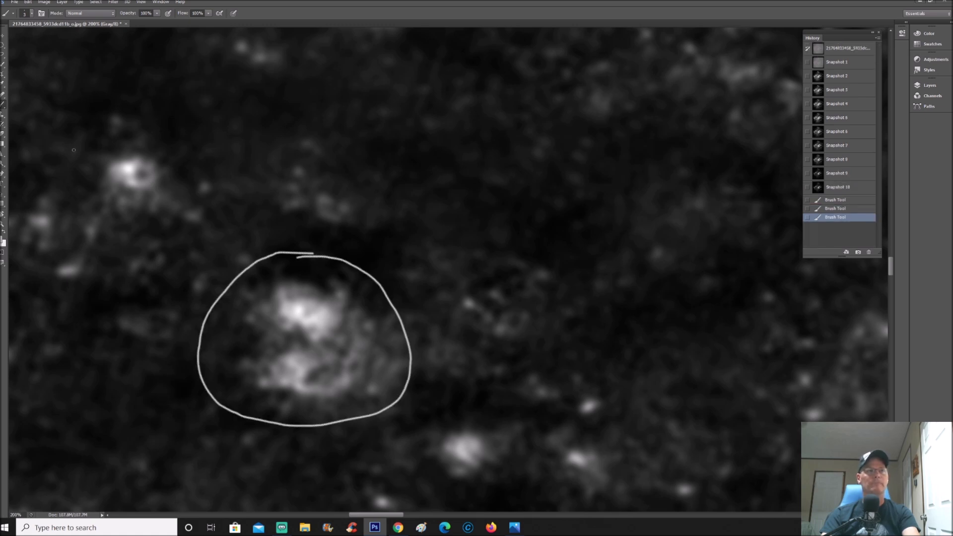
mouse_move(133, 130)
mouse_down()
mouse_move(76, 145)
mouse_move(105, 223)
mouse_move(122, 130)
mouse_move(111, 136)
mouse_up()
key(ctrl+minus)
key(ctrl+minus)
key(ctrl+minus)
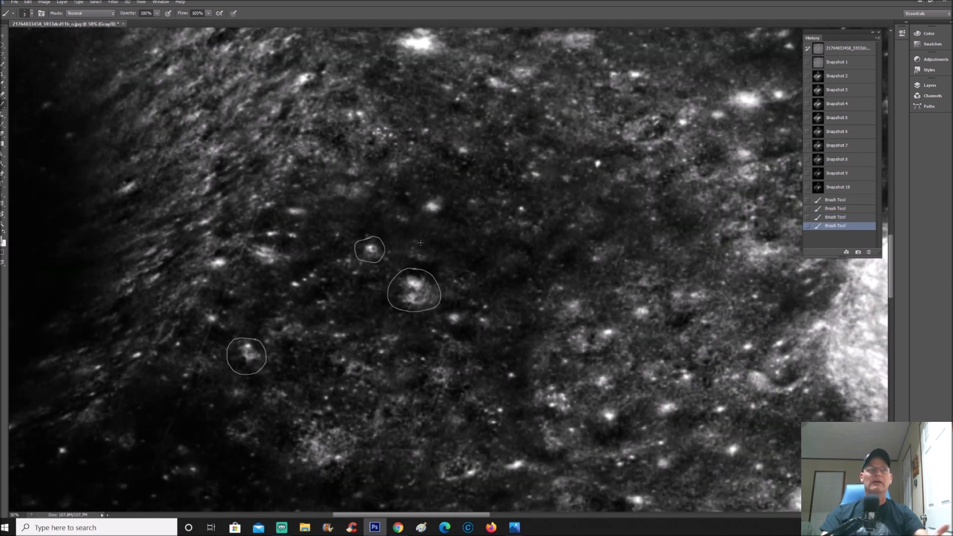
- Circle the hazy light patch to the right of the large bright spot, in the terrain above the outlined shapes, at 100%
scroll(445, 289, down, 3)
scroll(446, 288, down, 2)
scroll(547, 258, up, 6)
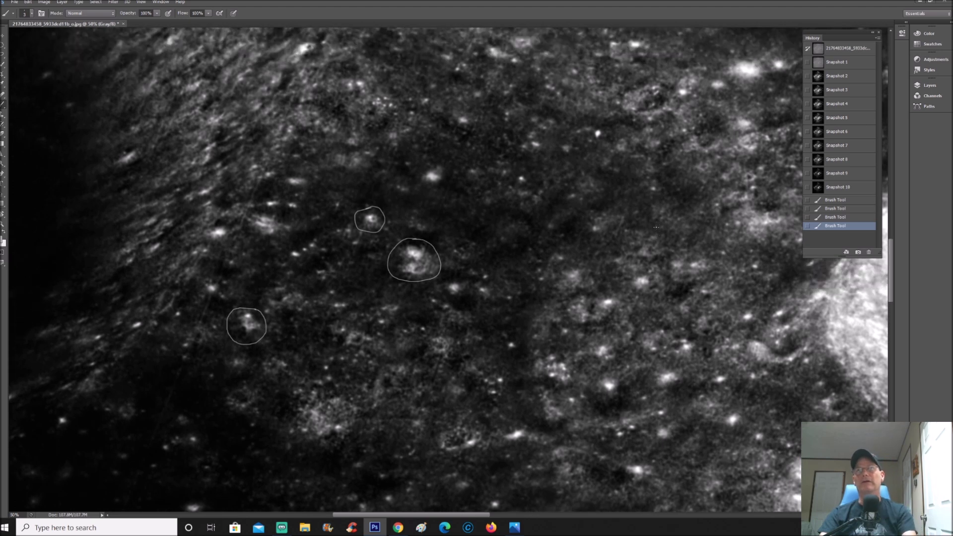
scroll(654, 233, up, 6)
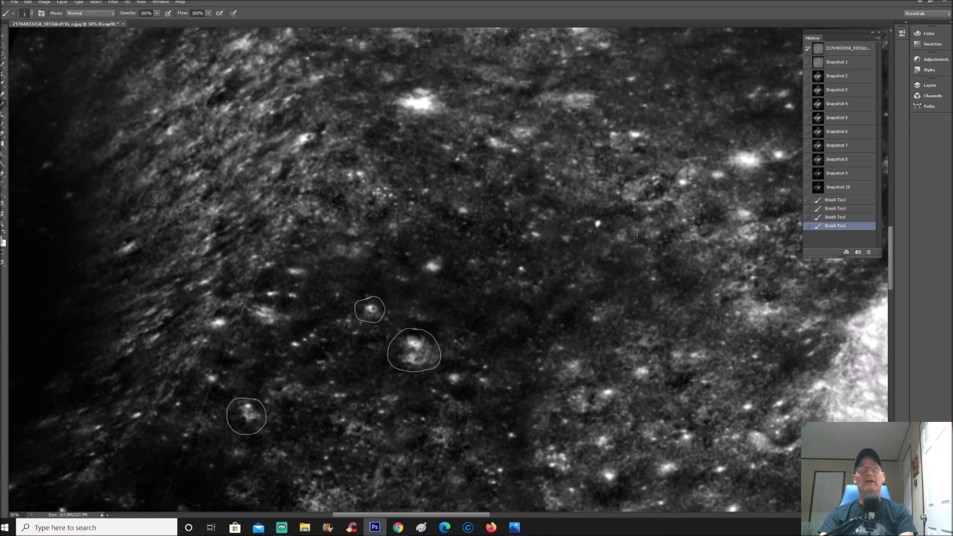
scroll(517, 433, right, 9)
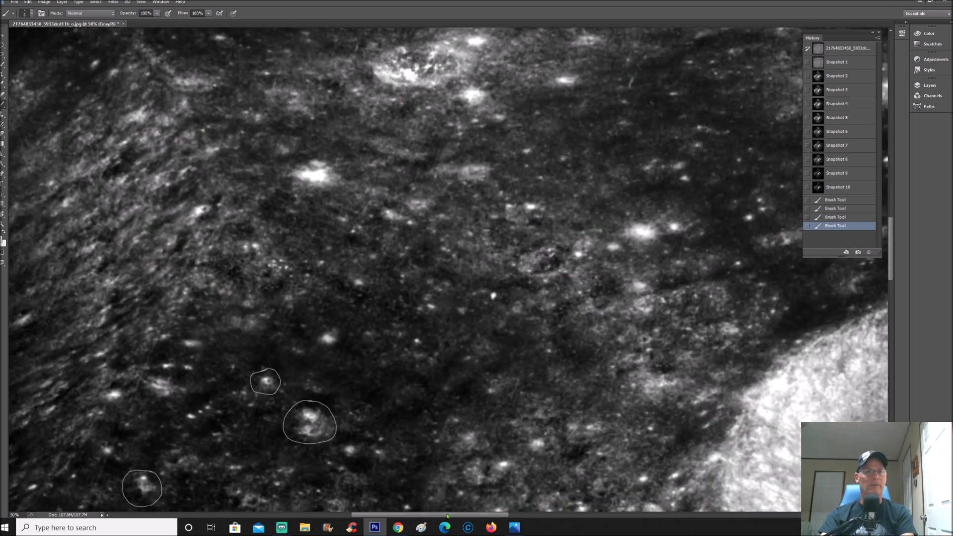
scroll(517, 433, up, 4)
key(ctrl+plus)
key(ctrl+plus)
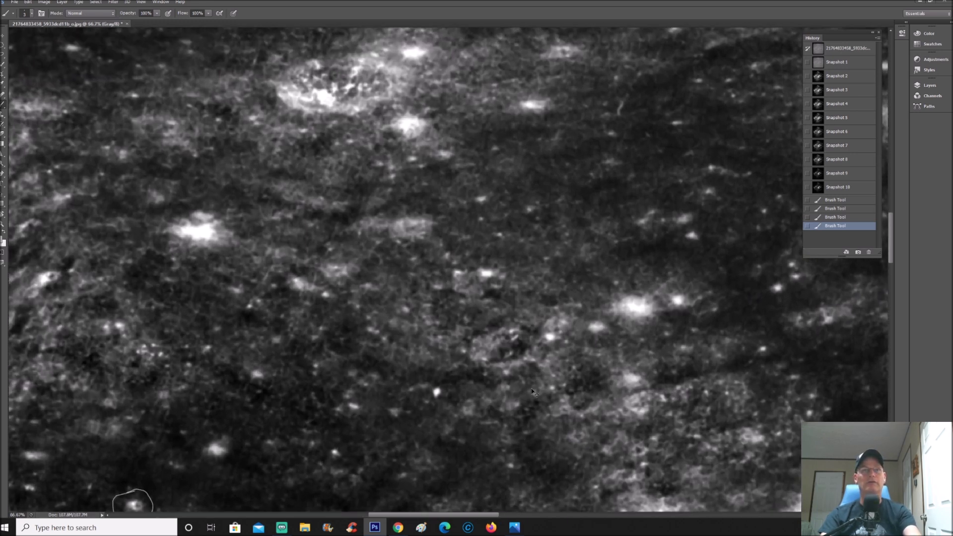
scroll(516, 434, right, 5)
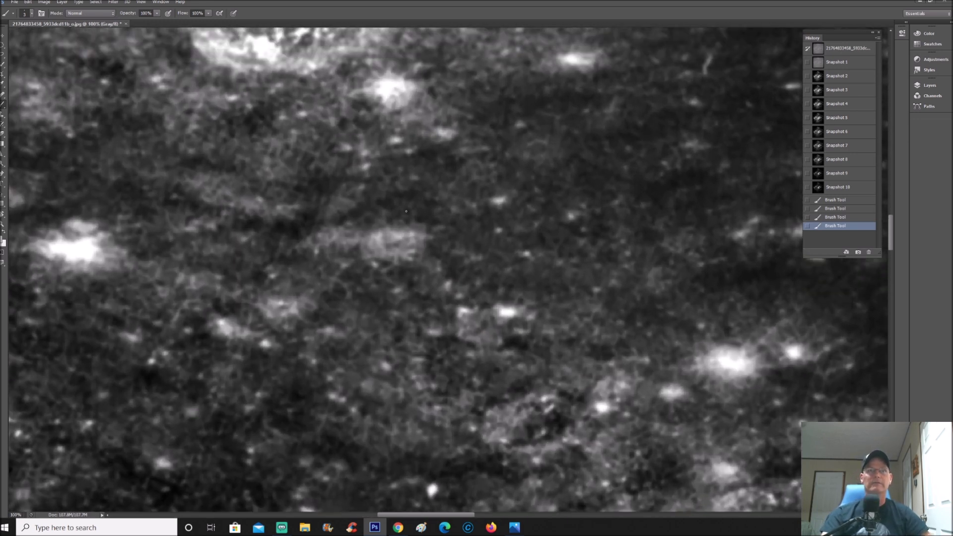
mouse_move(387, 212)
mouse_down()
mouse_move(355, 218)
mouse_move(443, 248)
mouse_move(405, 211)
mouse_up()
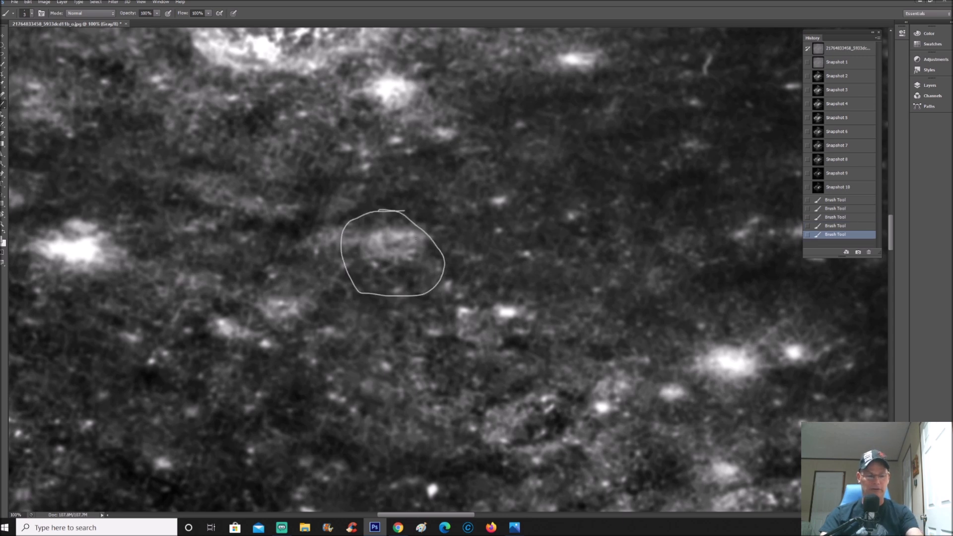
- Examine the three circled bright shapes and the darker terrain below them at 50%
key(ctrl+minus)
key(ctrl+minus)
scroll(416, 238, up, 4)
scroll(416, 239, down, 6)
scroll(416, 238, left, 2)
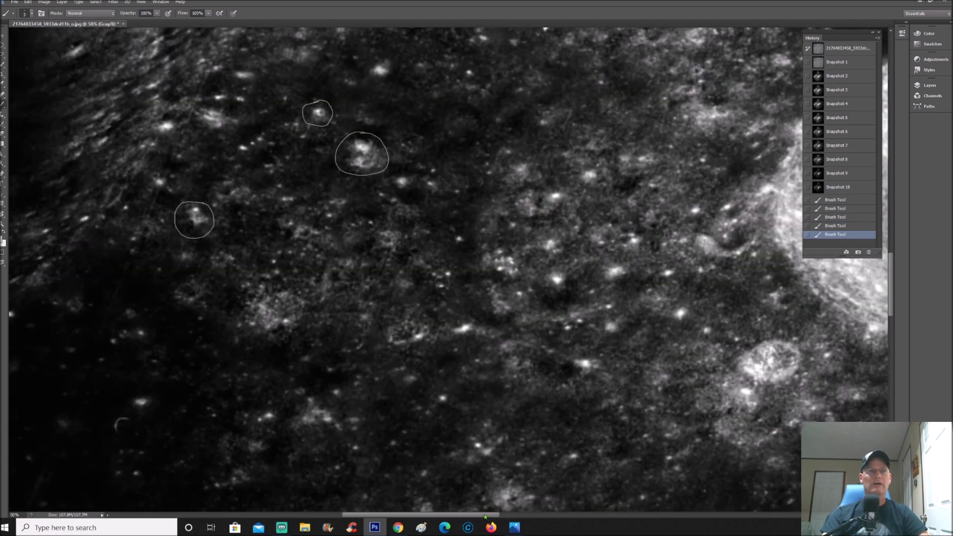
scroll(510, 435, left, 5)
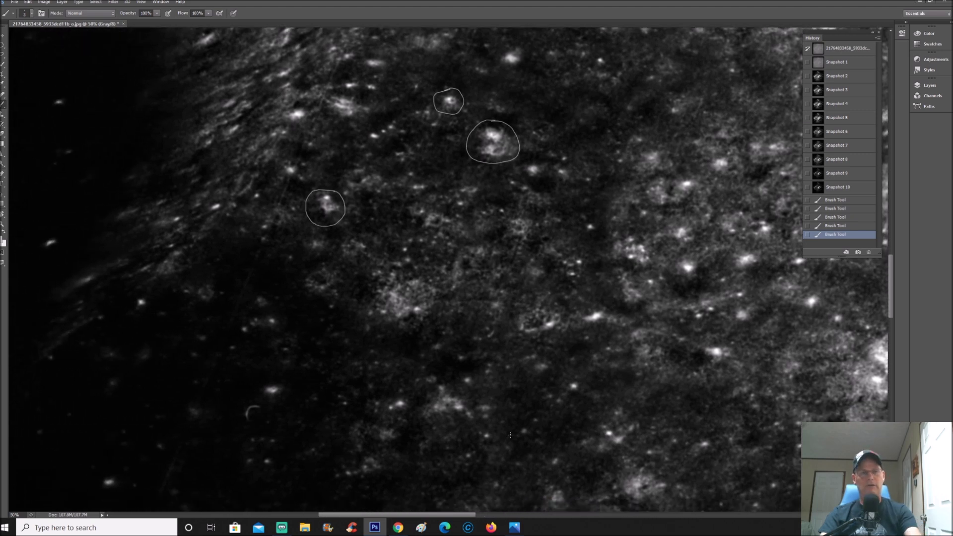
scroll(511, 435, down, 1)
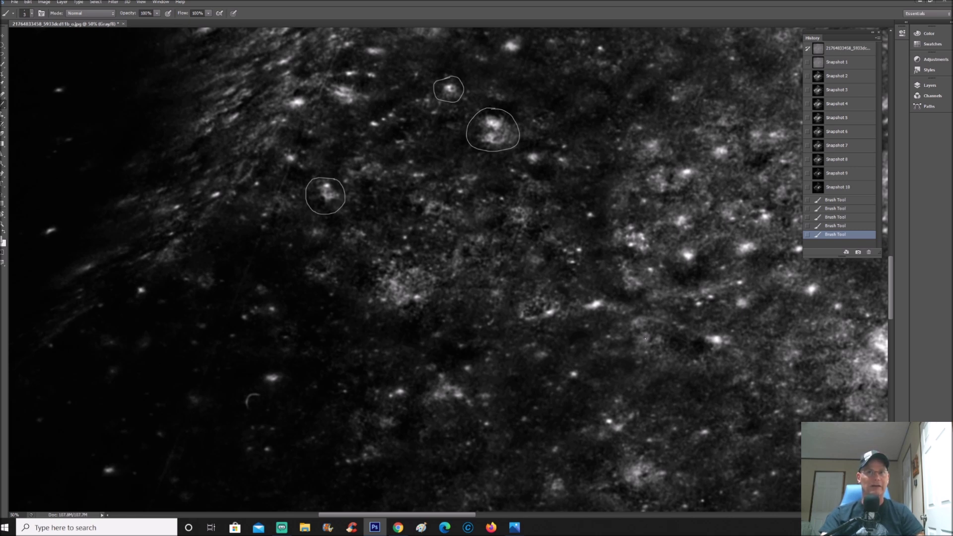
- Circle the faint round patch and the dark-speckled oval patch to its left at 100%, and compare them with the earlier outlines at 50%
drag(469, 517, 511, 515)
key(ctrl+plus)
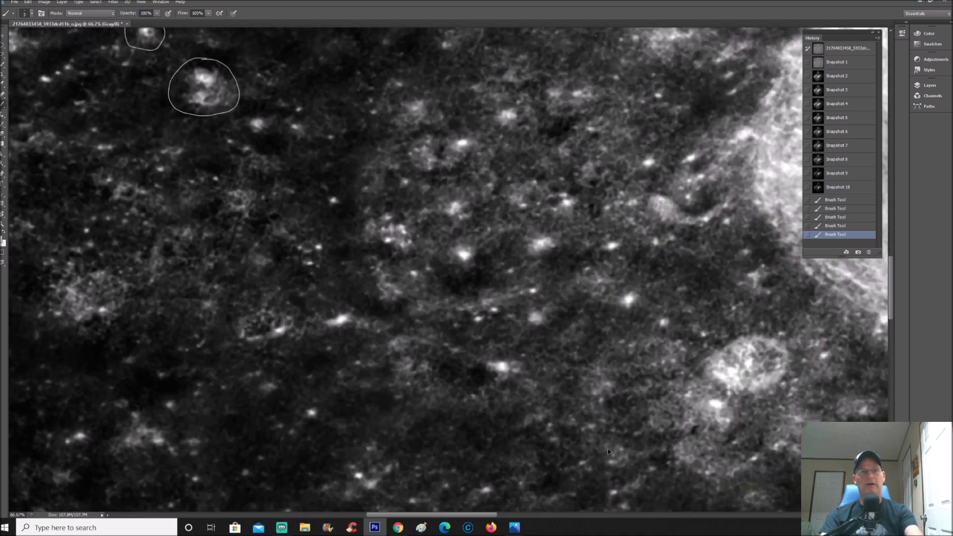
key(ctrl+plus)
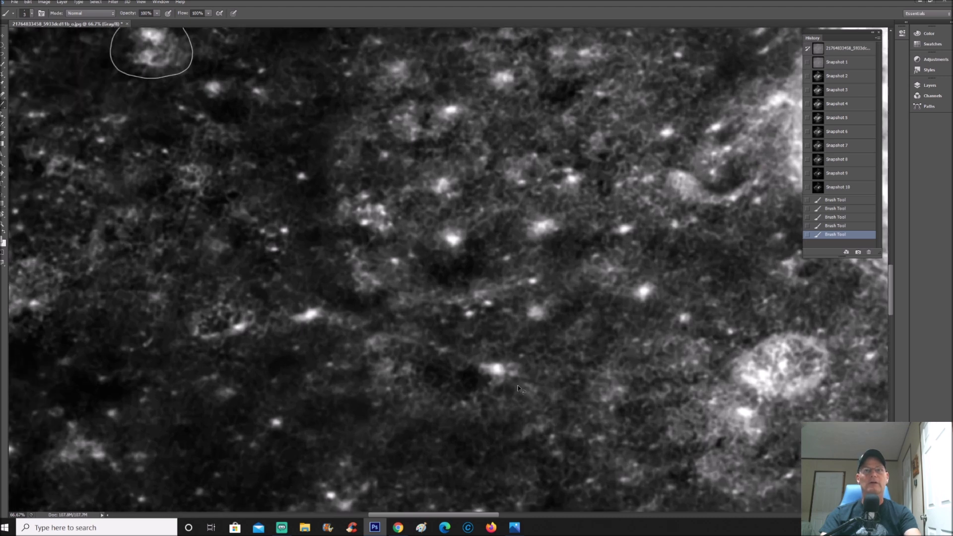
mouse_move(376, 335)
mouse_down()
mouse_move(326, 357)
mouse_move(362, 431)
mouse_move(439, 361)
mouse_move(377, 335)
mouse_up()
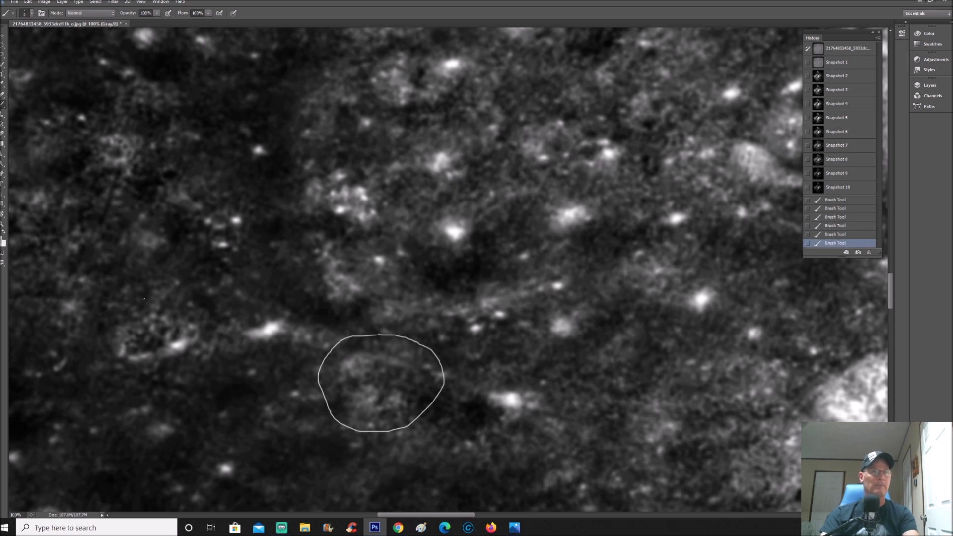
mouse_move(150, 292)
mouse_down()
mouse_move(93, 323)
mouse_move(195, 388)
mouse_move(140, 285)
mouse_move(122, 298)
mouse_up()
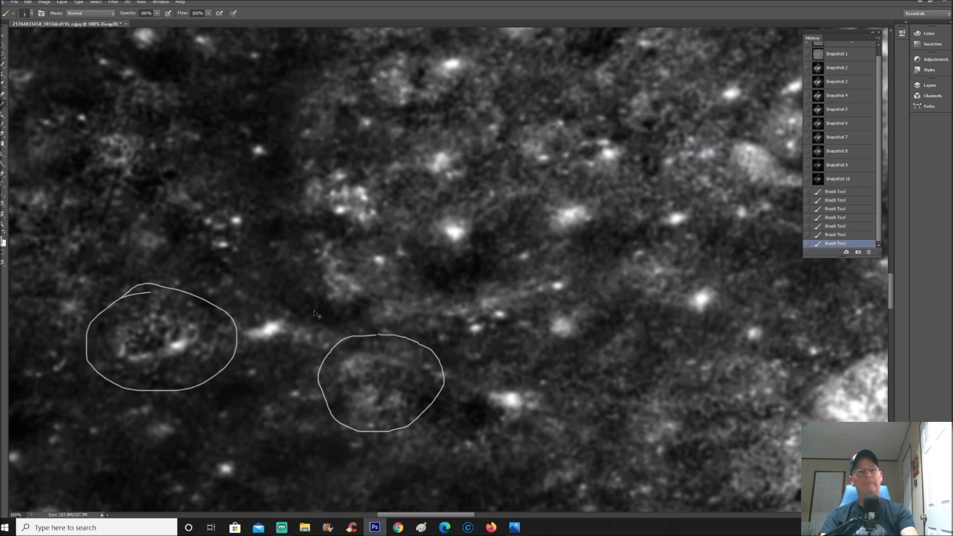
key(ctrl+minus)
key(ctrl+minus)
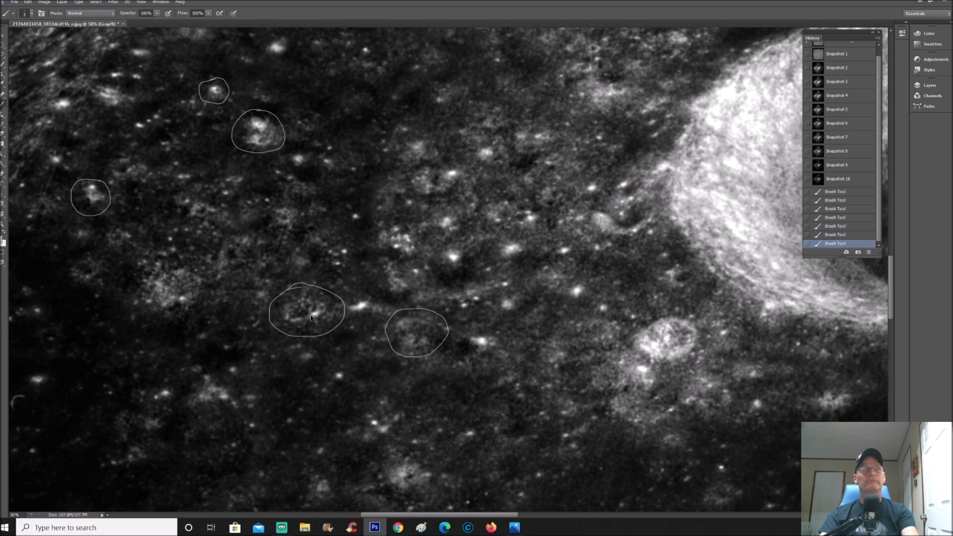
mouse_move(60, 371)
mouse_down()
mouse_move(263, 371)
mouse_move(264, 492)
mouse_up()
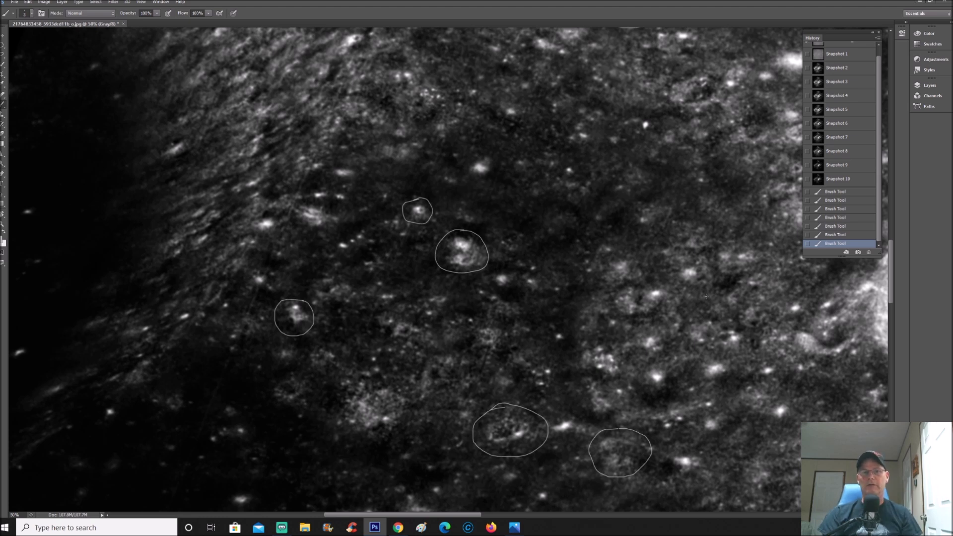